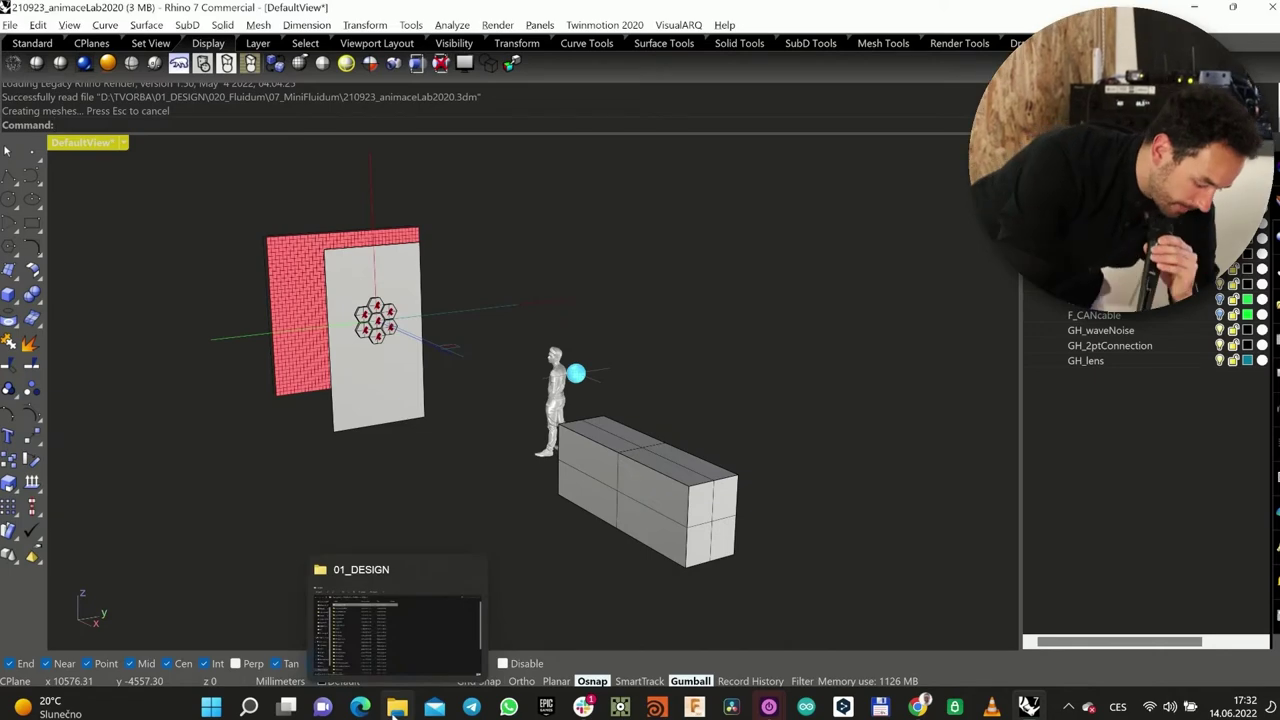
Step: Open the Rhino model 220614_PrusaLa from the Media_PrusaLab folder on the desktop
key("super+d")
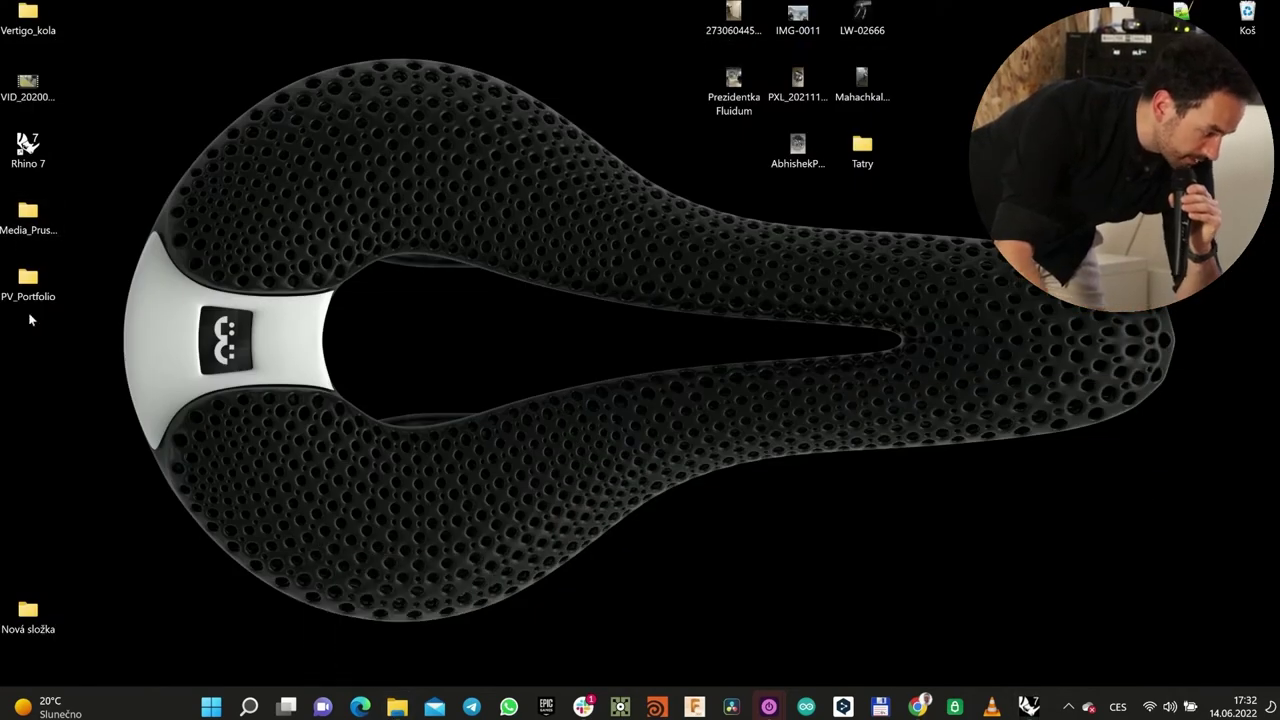
double_click(33, 240)
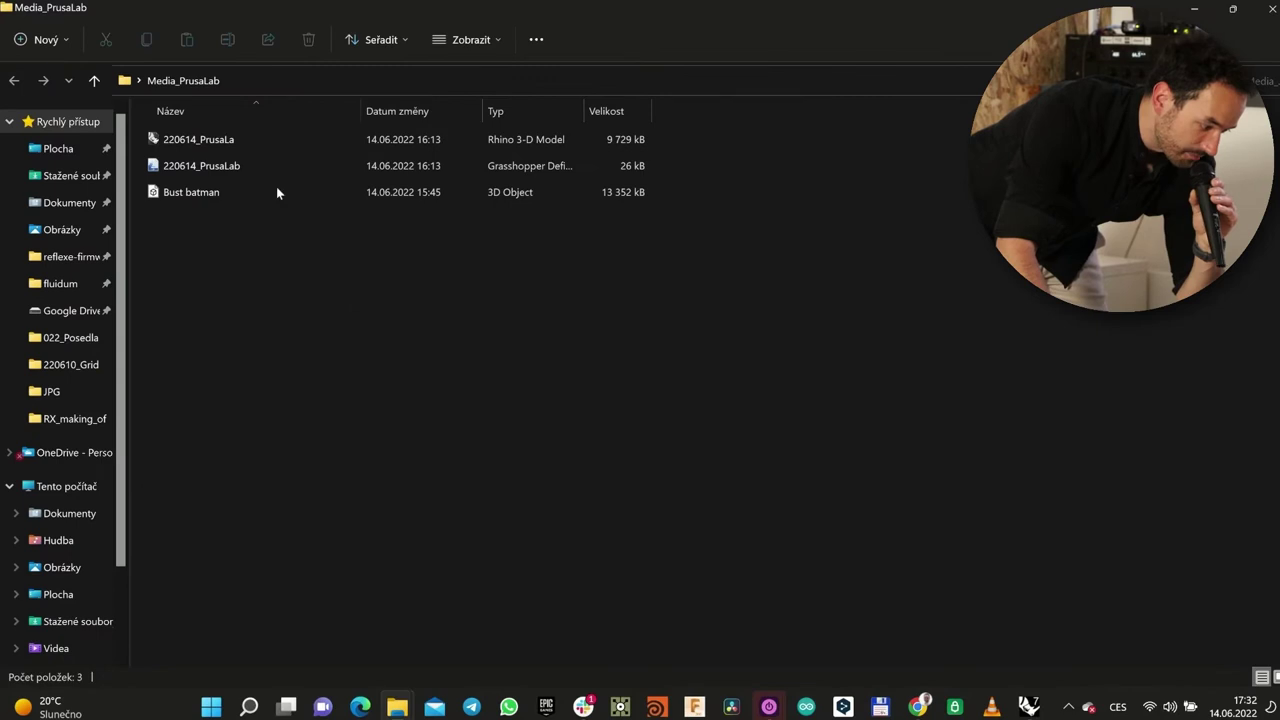
double_click(259, 139)
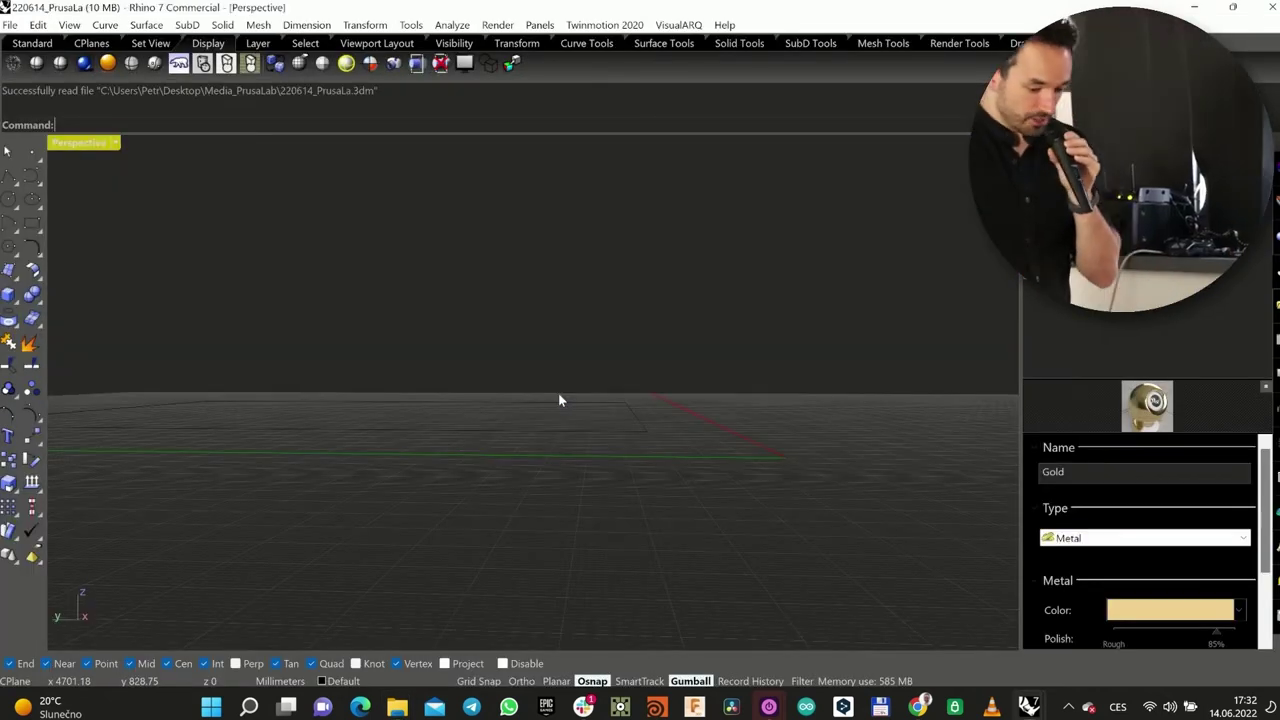
Step: Unhide the rabbit-head SubD with the ShowSelected command
right_click_drag(620, 391, 582, 405)
type("ShowSelected")
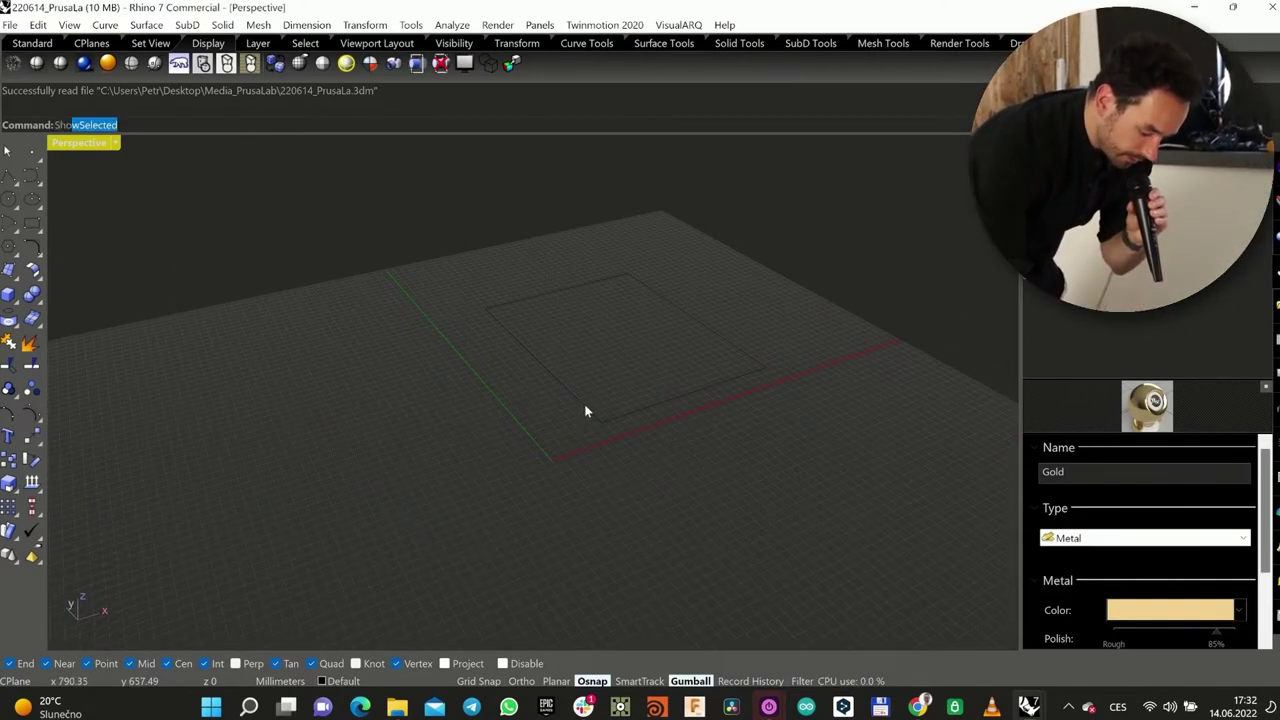
key("Return")
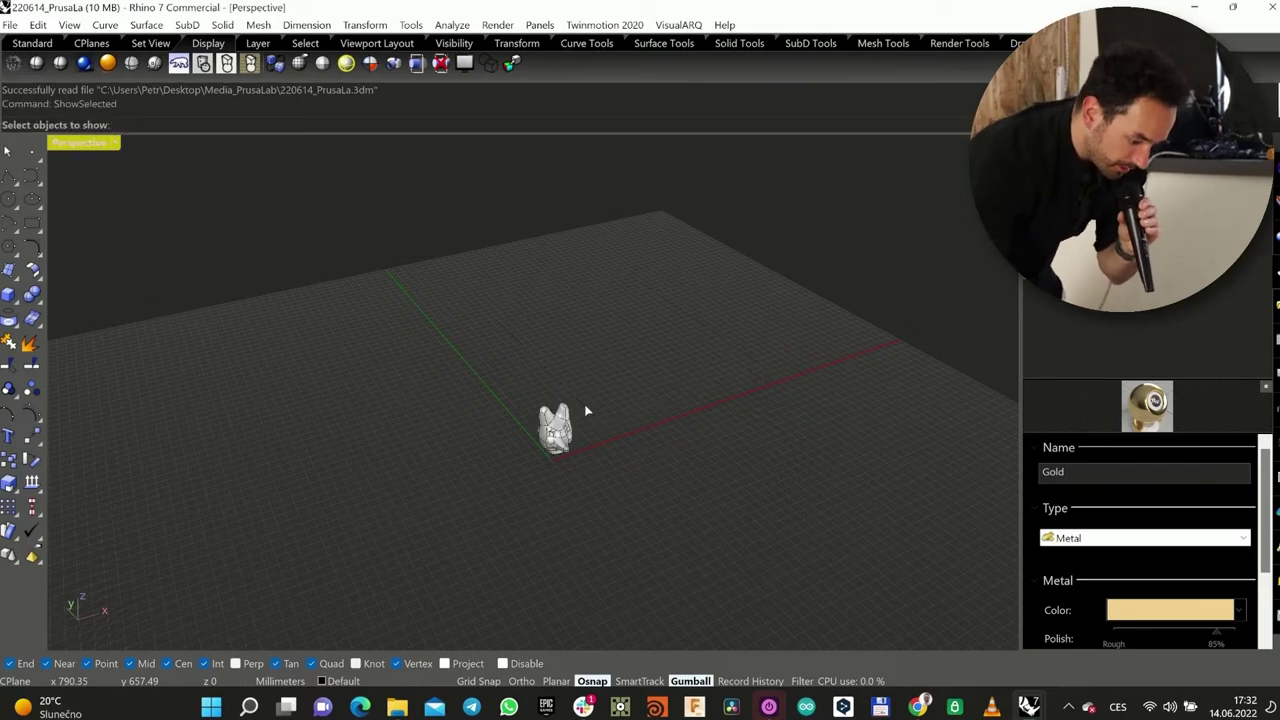
left_click(567, 432)
key("Return")
scroll(570, 455, "up", 18)
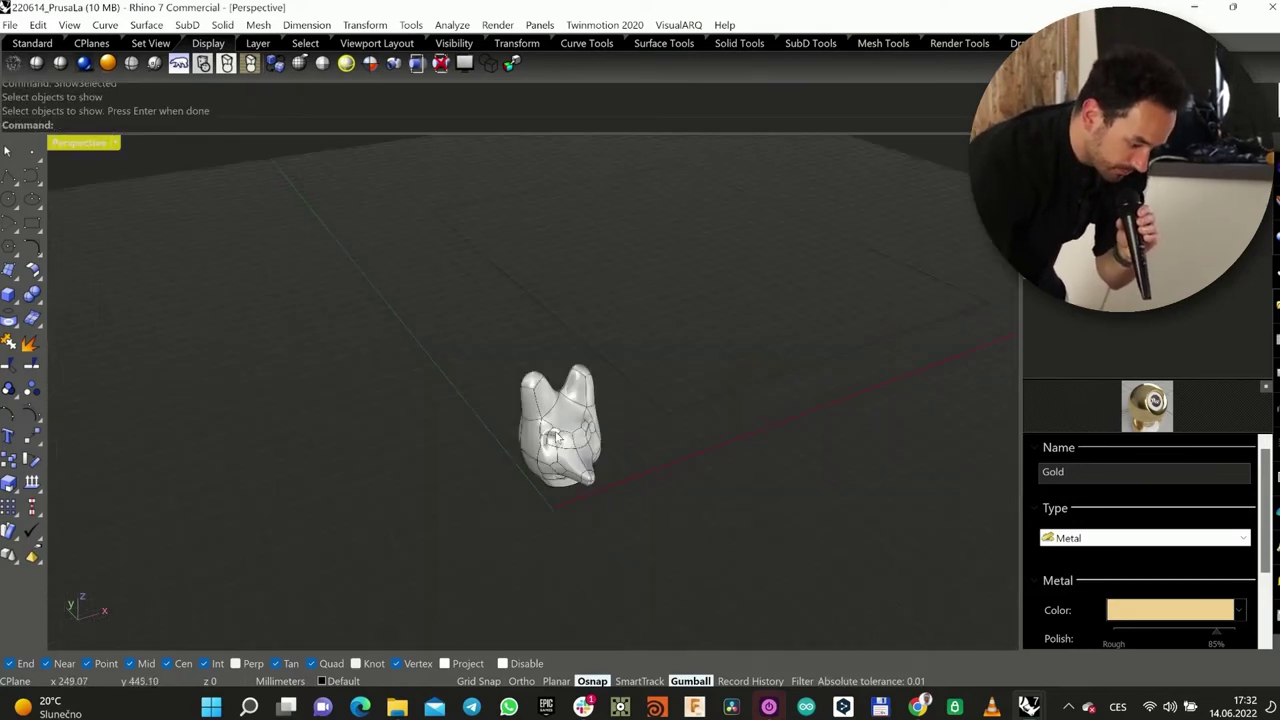
Step: View the rabbit-head SubD in Rendered display mode, and return the viewport to Shaded
right_click_drag(617, 506, 628, 476)
left_click(84, 64)
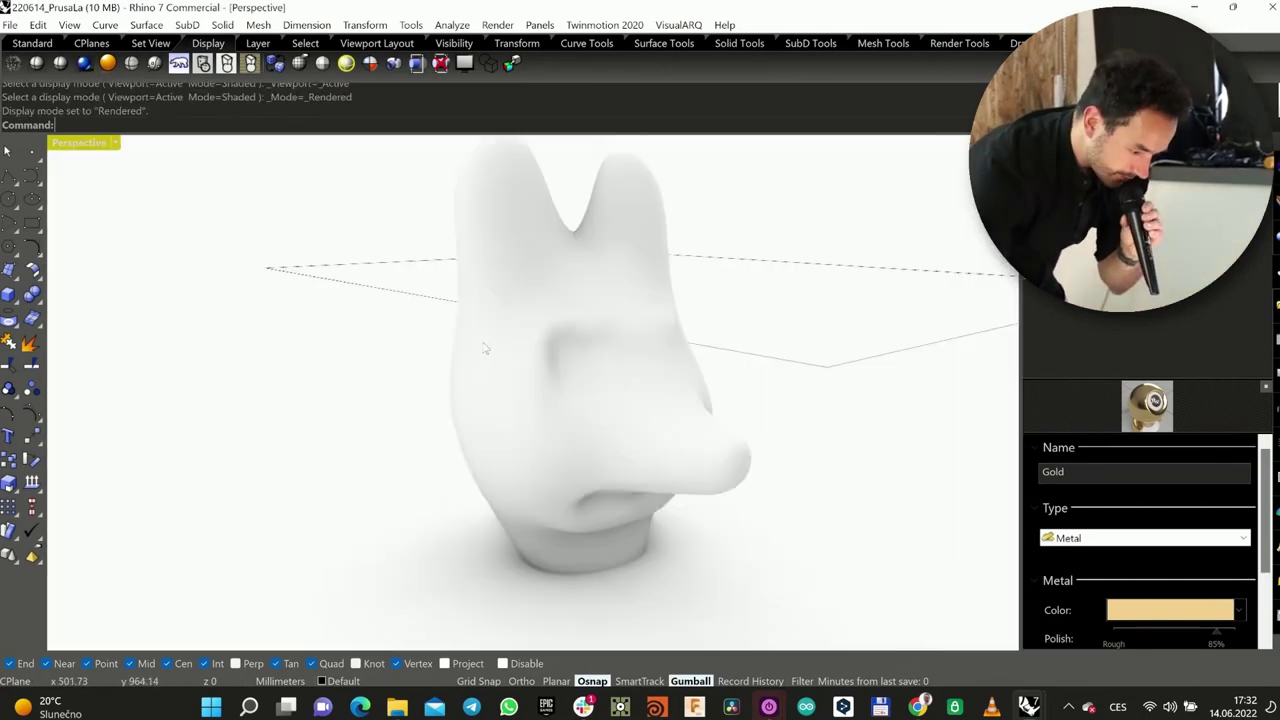
left_click(486, 420)
right_click_drag(484, 428, 484, 423)
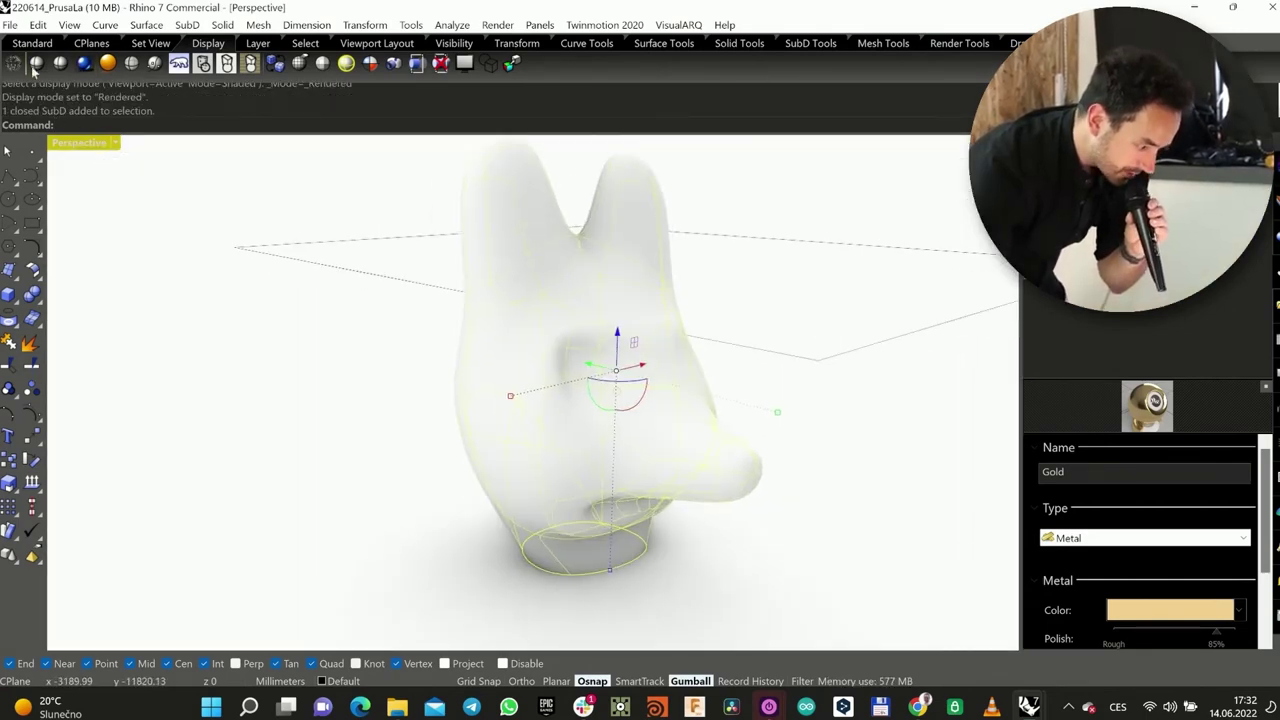
left_click(36, 63)
right_click_drag(277, 437, 321, 466)
left_click(322, 467)
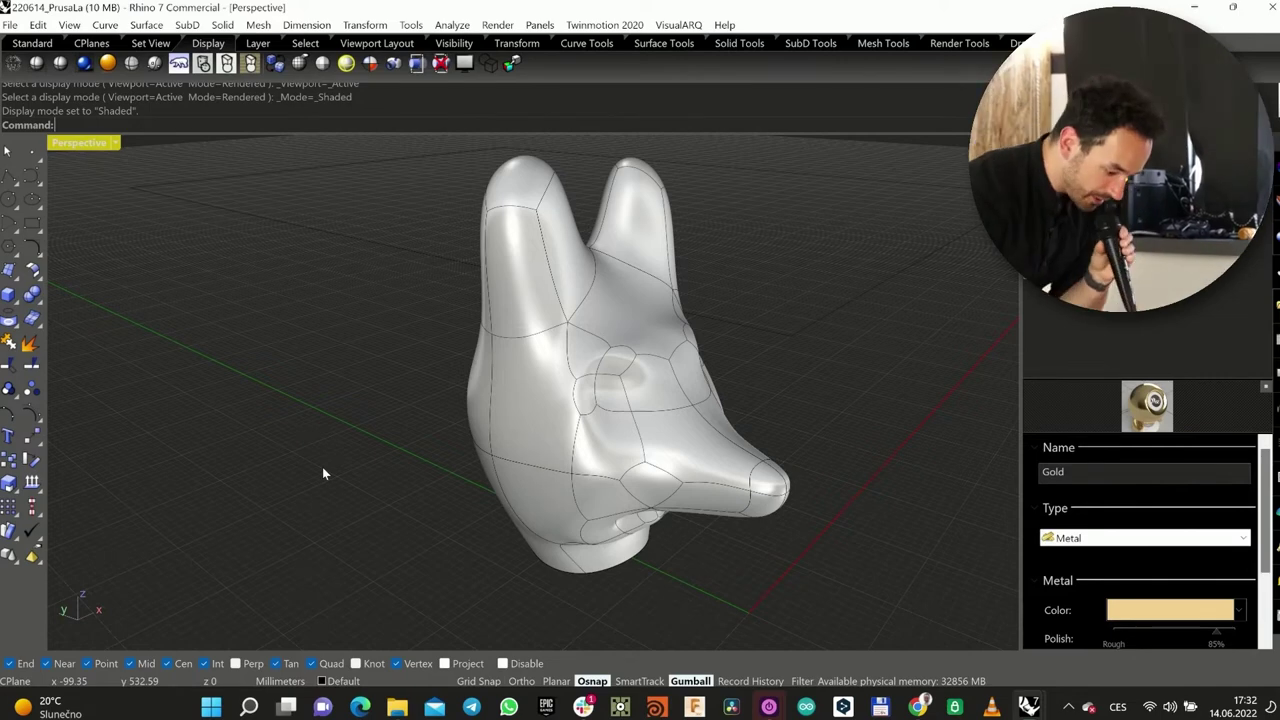
Step: Launch Grasshopper and resolve the file conflict by loading Hurricane.gha from the Roaming Grasshopper Libraries folder
scroll(322, 467, "down", 4)
right_click_drag(322, 467, 630, 530)
type("Grasshopper")
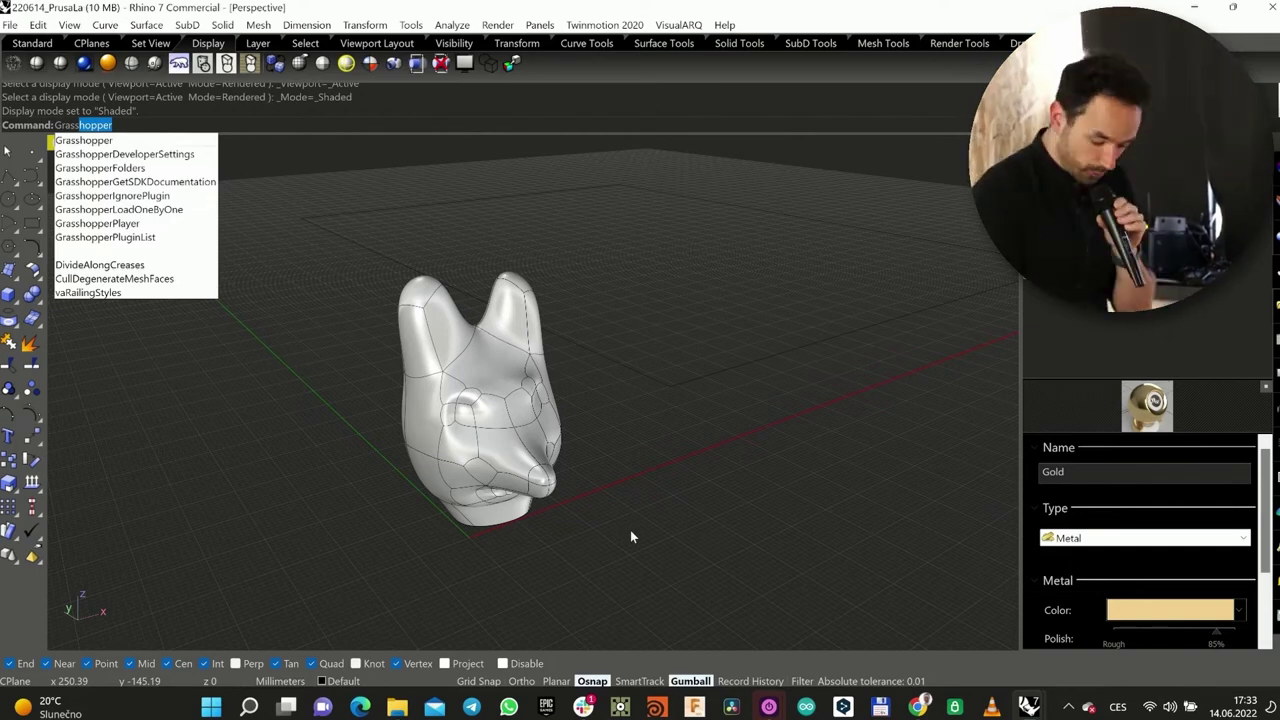
key("Return")
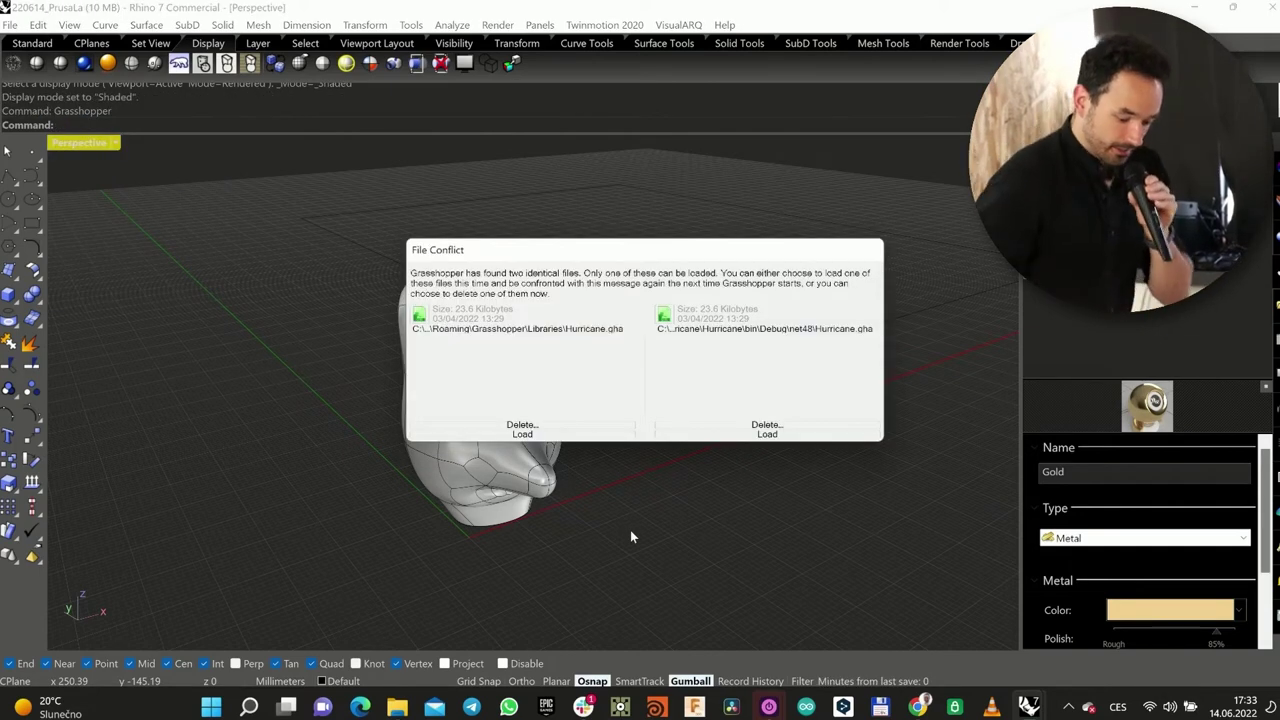
left_click(522, 433)
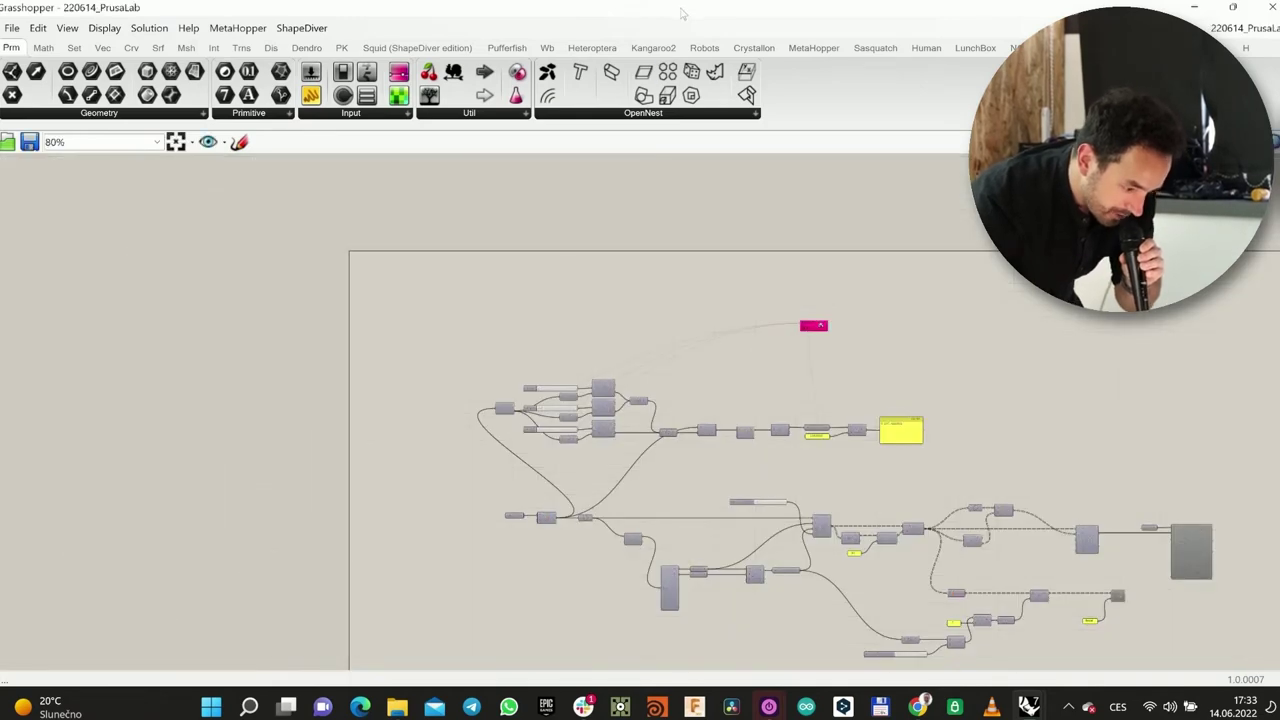
Step: Resize the Grasshopper window so the 220614_PrusaLab definition sits beside the Rhino viewport with both the model and graph in view
left_click_drag(683, 12, 663, 36)
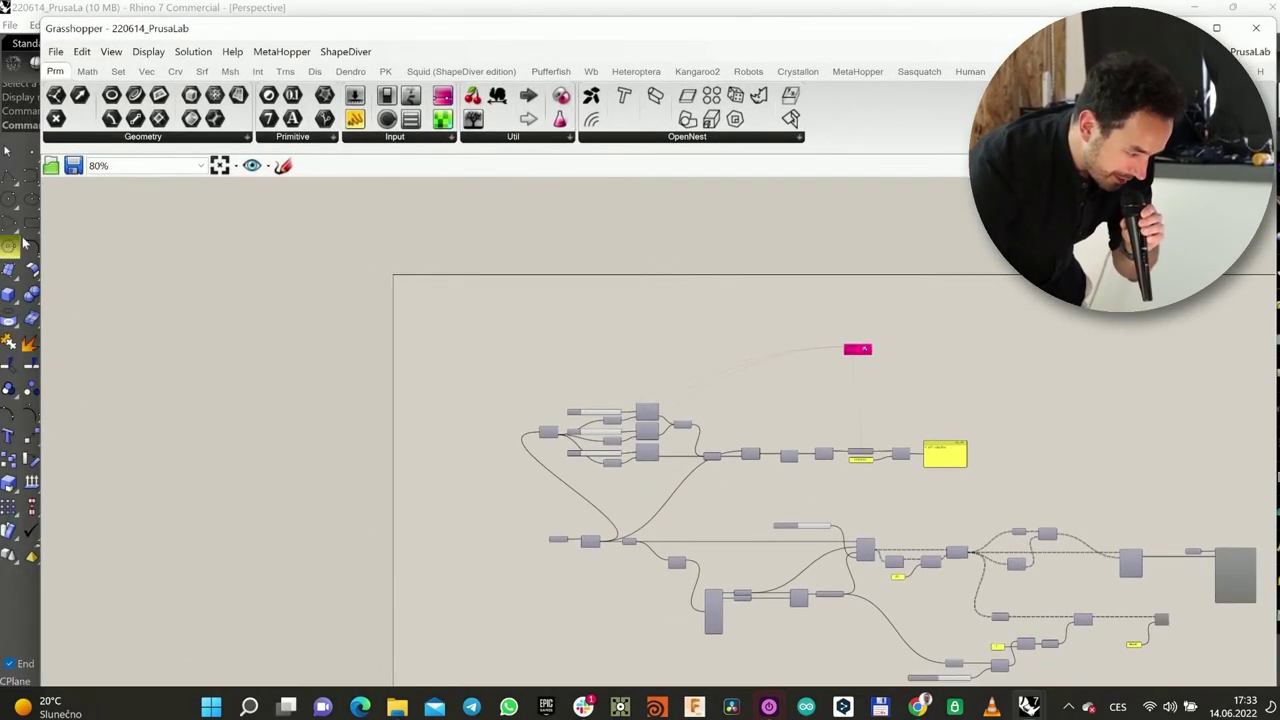
left_click_drag(38, 231, 757, 275)
right_click_drag(630, 369, 583, 458)
scroll(557, 380, "down", 3)
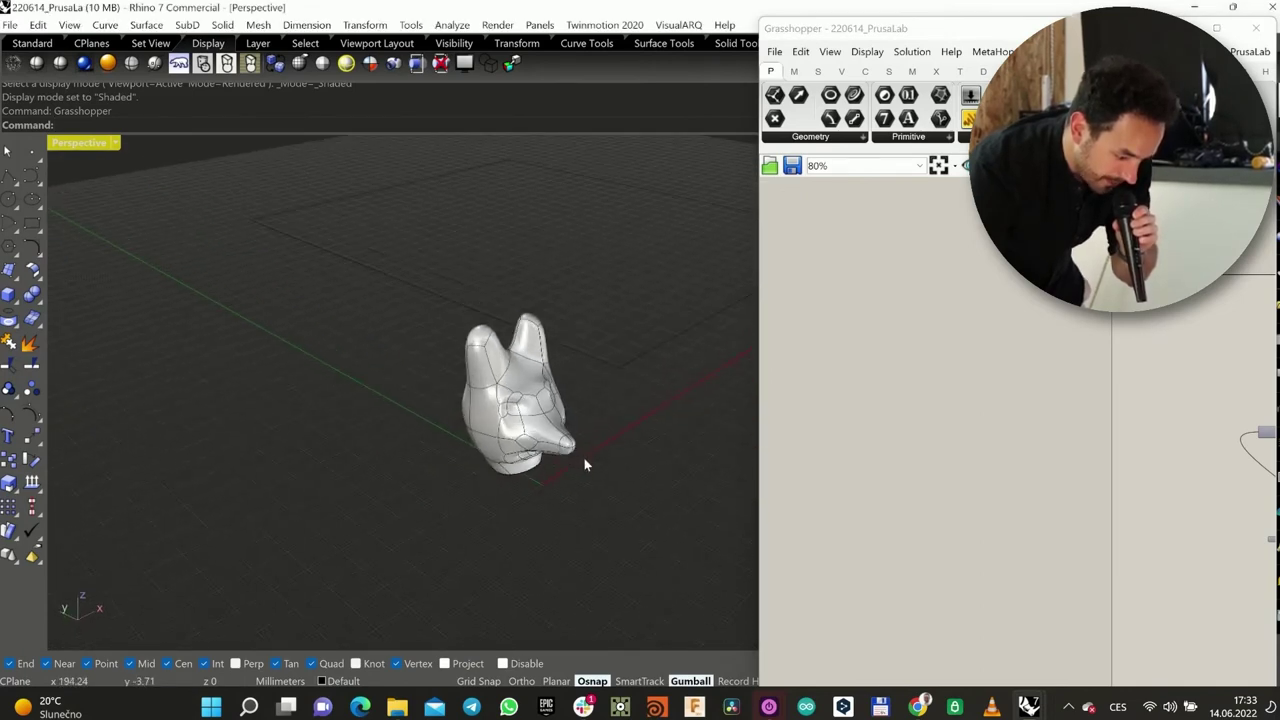
scroll(585, 440, "up", 5)
scroll(587, 422, "down", 3)
scroll(1000, 340, "down", 3)
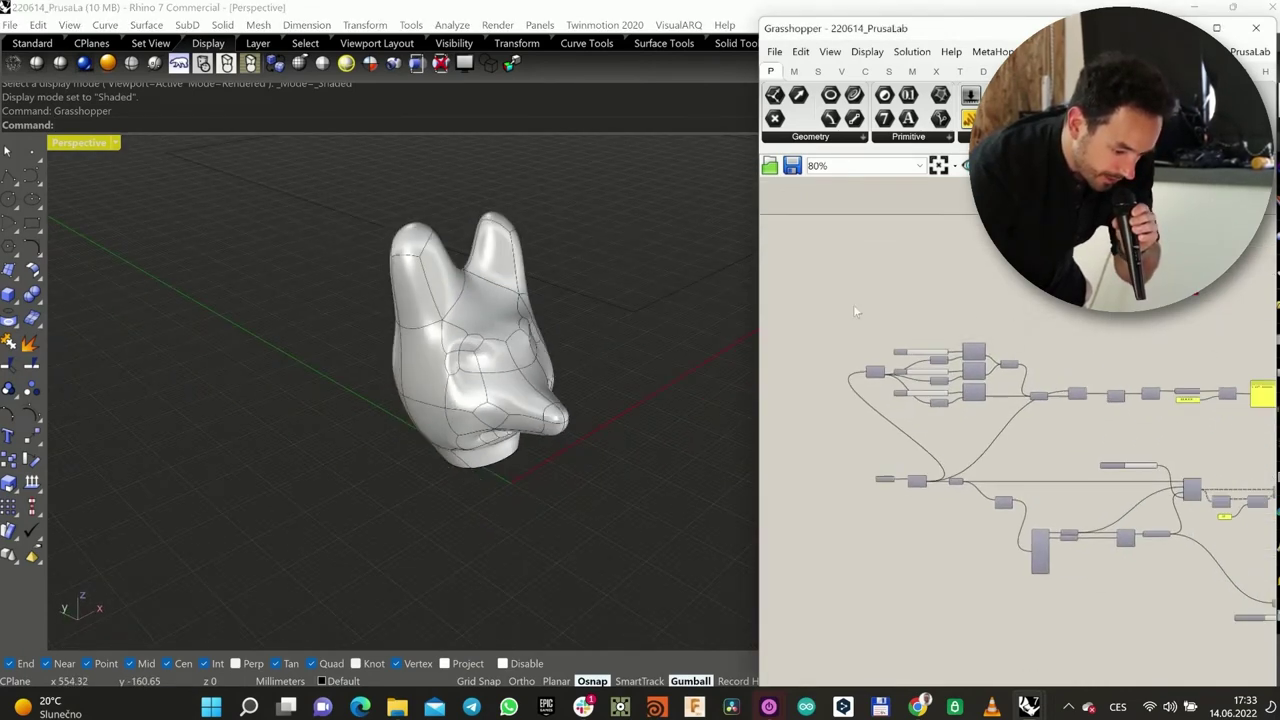
right_click_drag(1003, 295, 1017, 278)
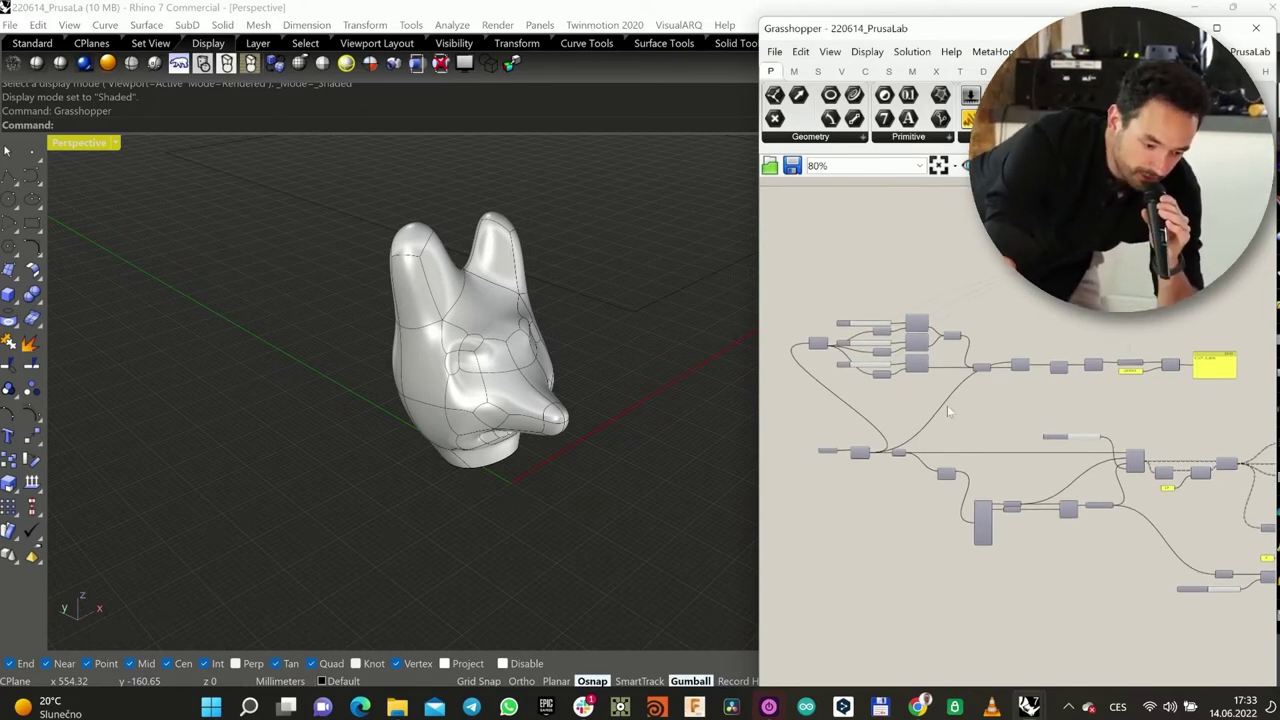
Step: Move the subd:shape component further away from the mesh conversion component, and hide the original SubD in the Rhino viewport
scroll(862, 416, "up", 6)
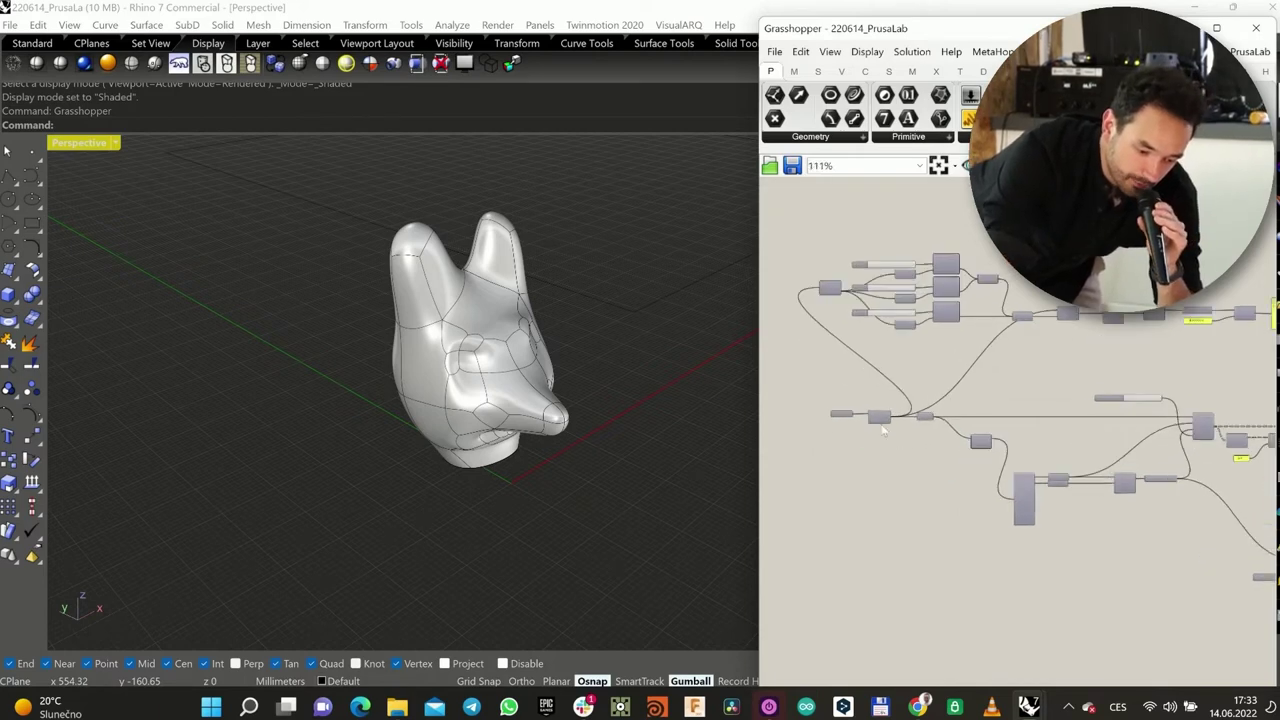
right_click_drag(859, 411, 1011, 388)
left_click_drag(950, 376, 889, 378)
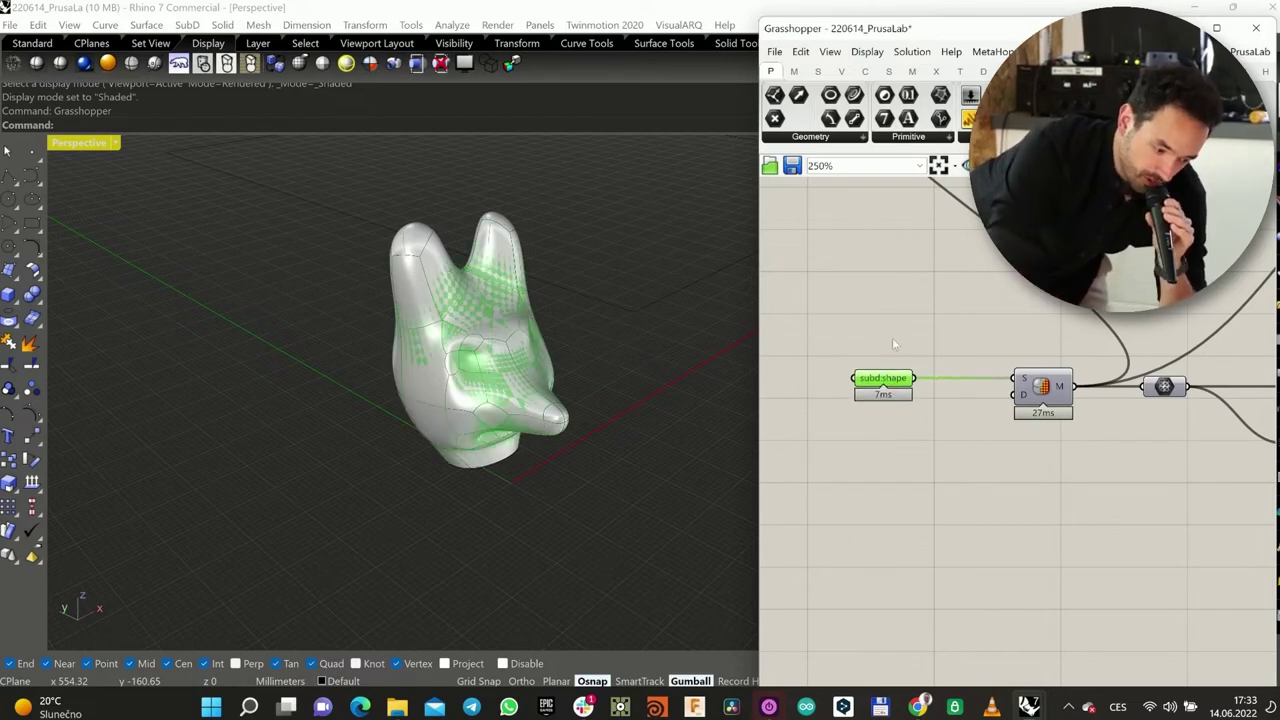
left_click(517, 391)
type("Hide")
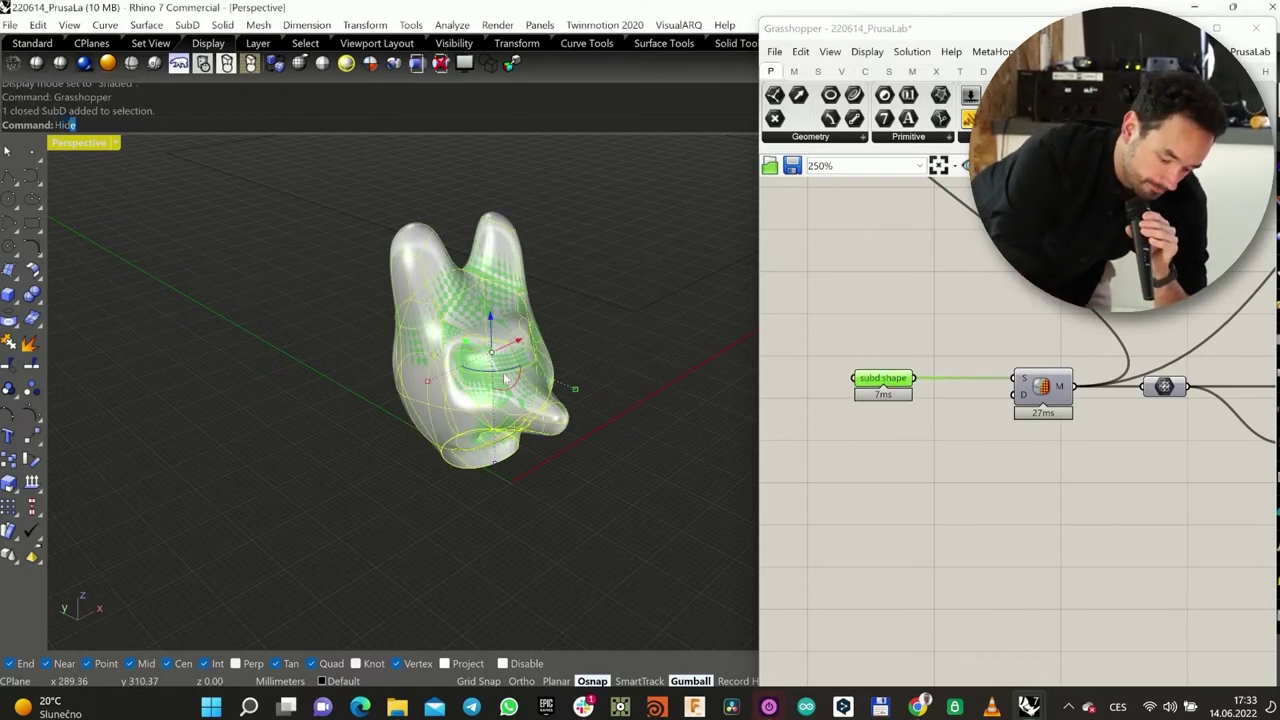
key("Return")
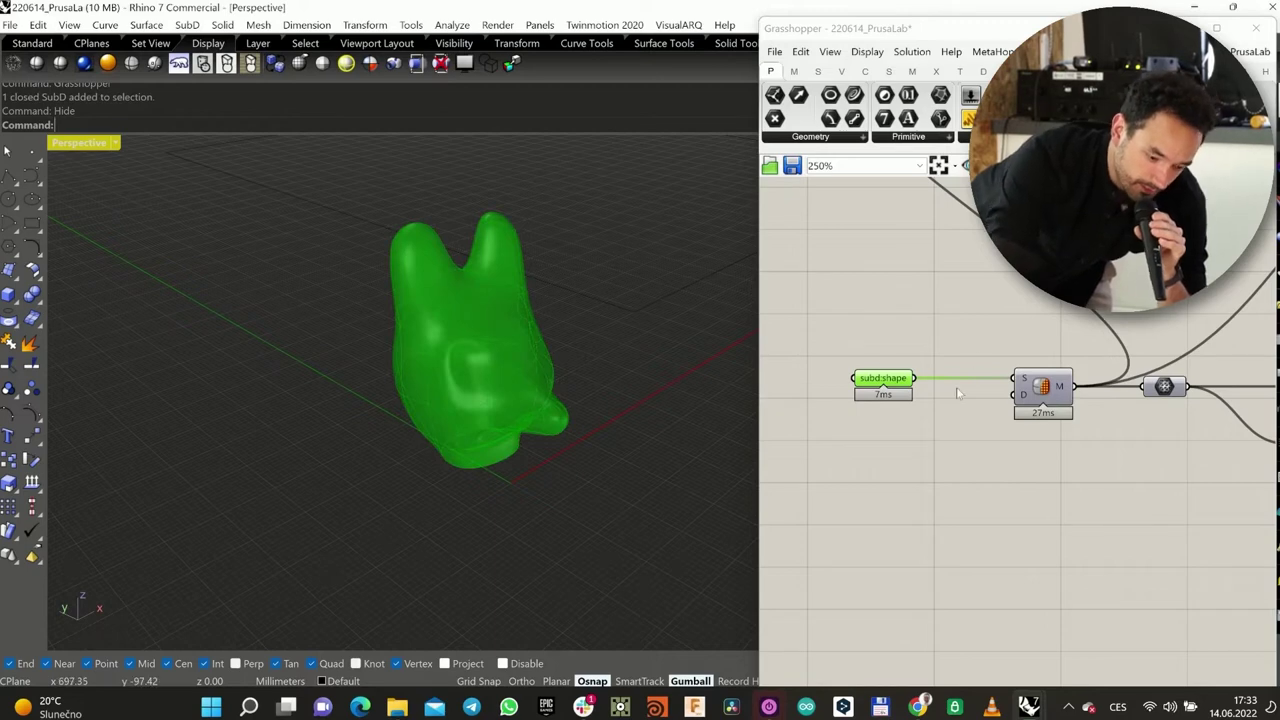
Step: Select the subd:shape component to highlight its referenced geometry in the viewport
scroll(940, 398, "down", 7)
left_click(981, 410)
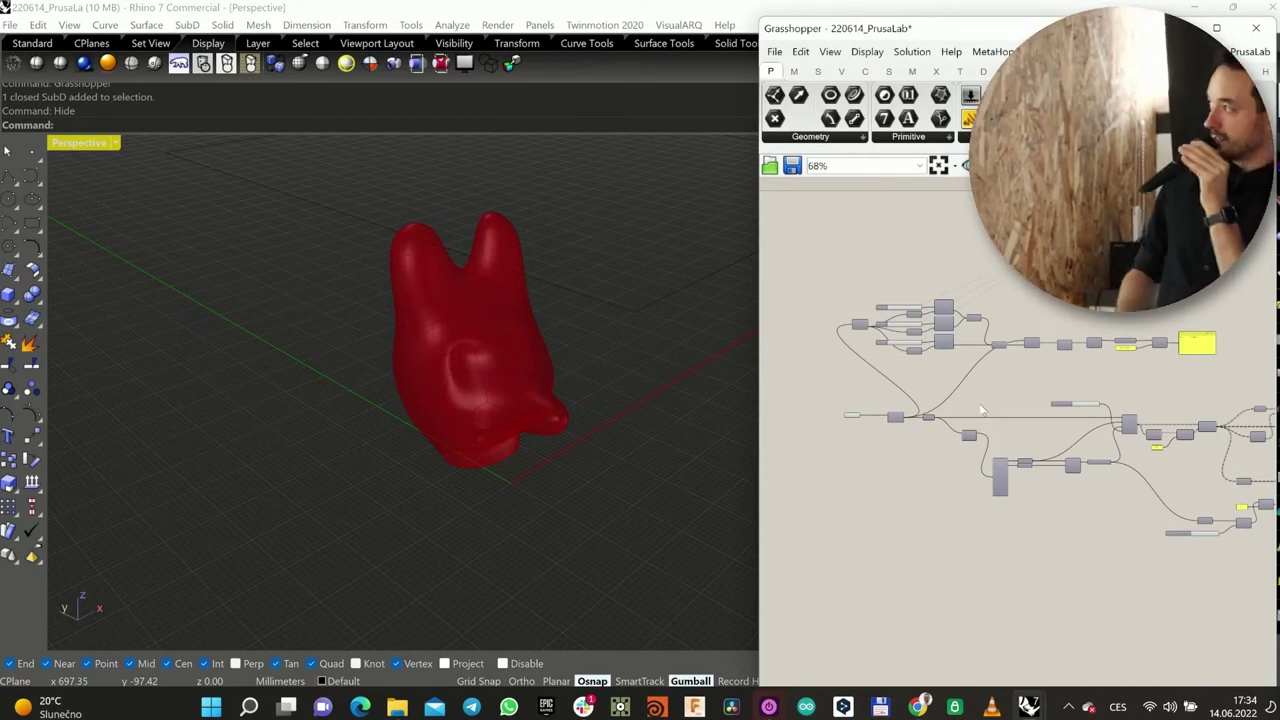
scroll(850, 408, "up", 5)
left_click_drag(860, 444, 891, 479)
left_click(803, 365)
left_click_drag(480, 303, 440, 244)
left_click_drag(630, 335, 551, 271)
key("Delete")
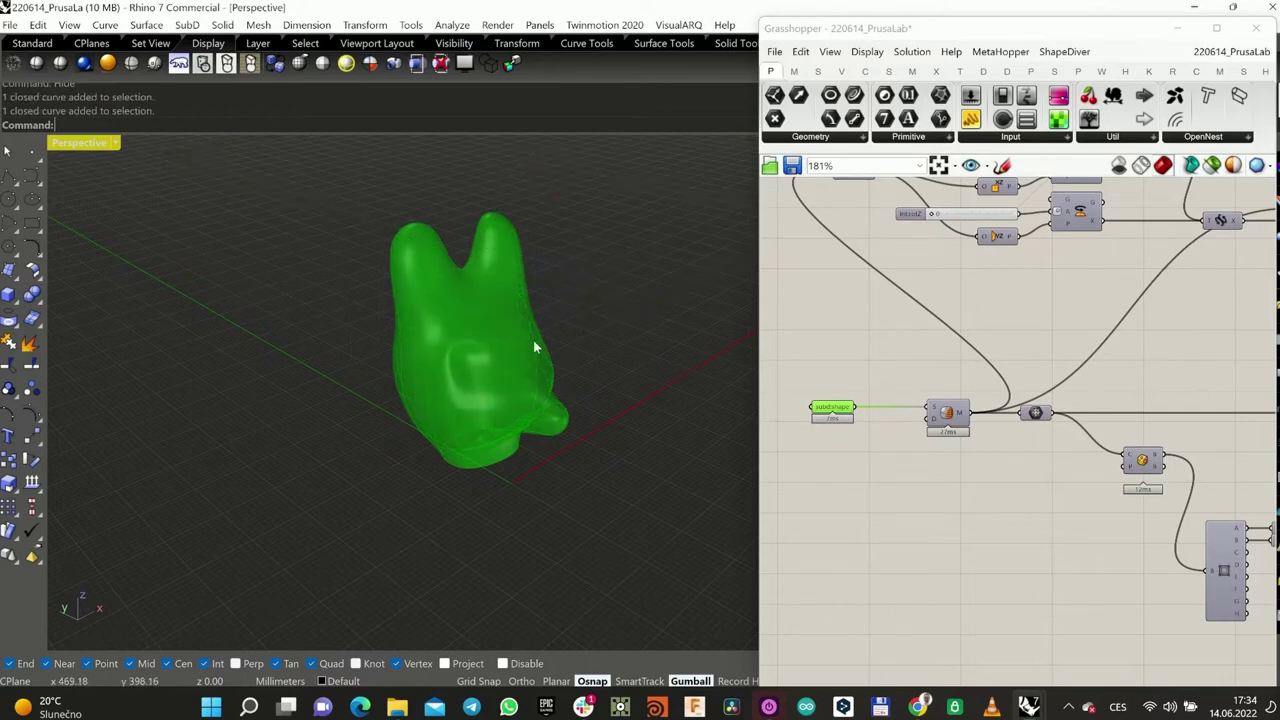
scroll(425, 240, "down", 3)
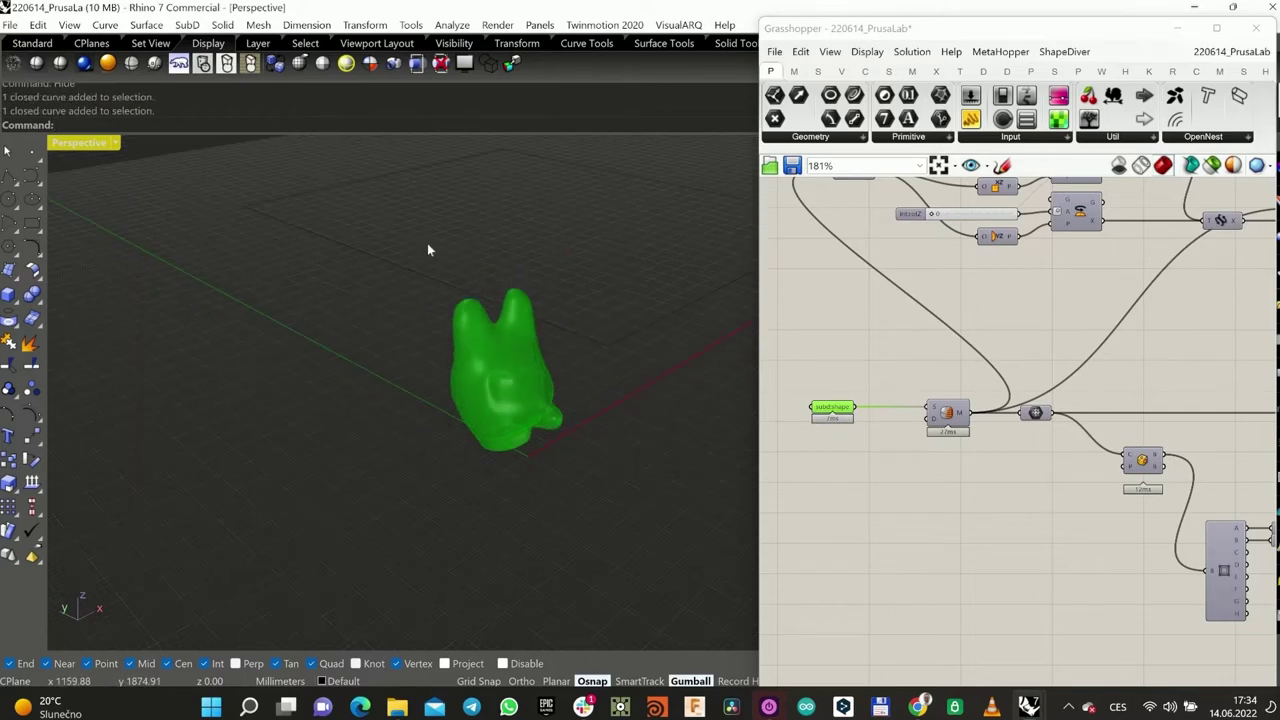
Step: Turn off the viewport preview of the subd:shape component
left_click(936, 530)
left_click(832, 416)
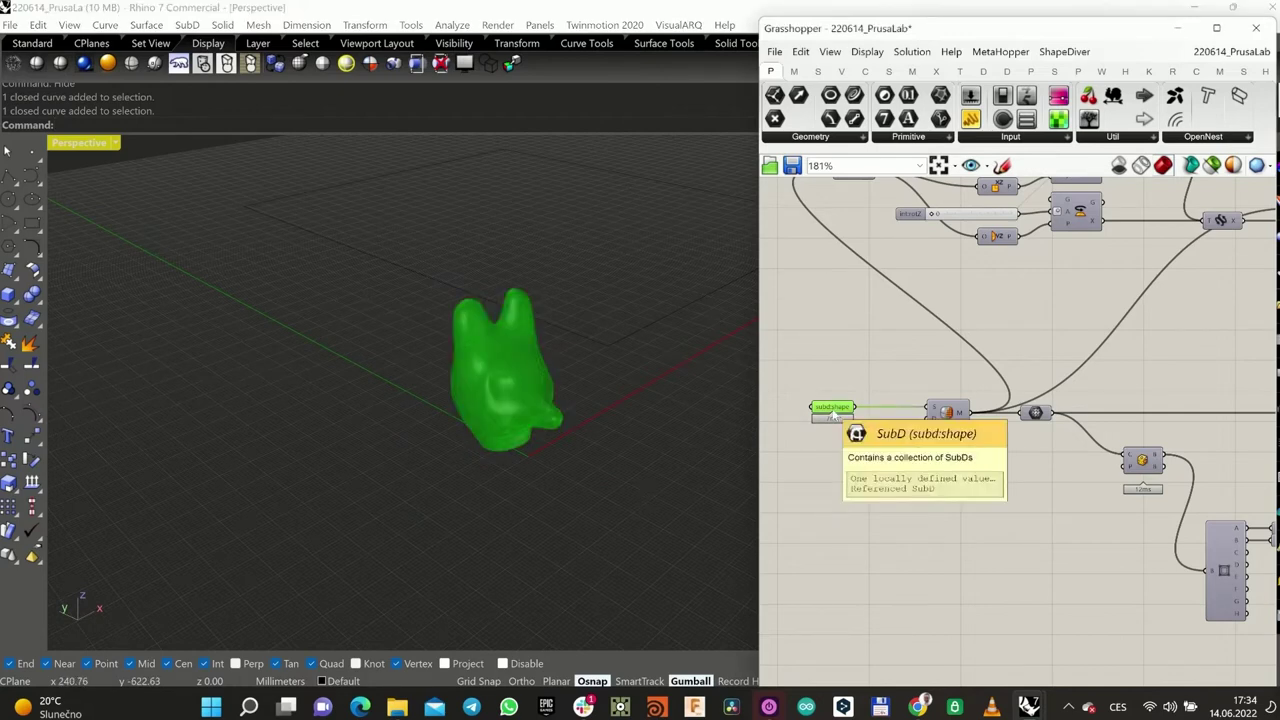
key("ctrl+q")
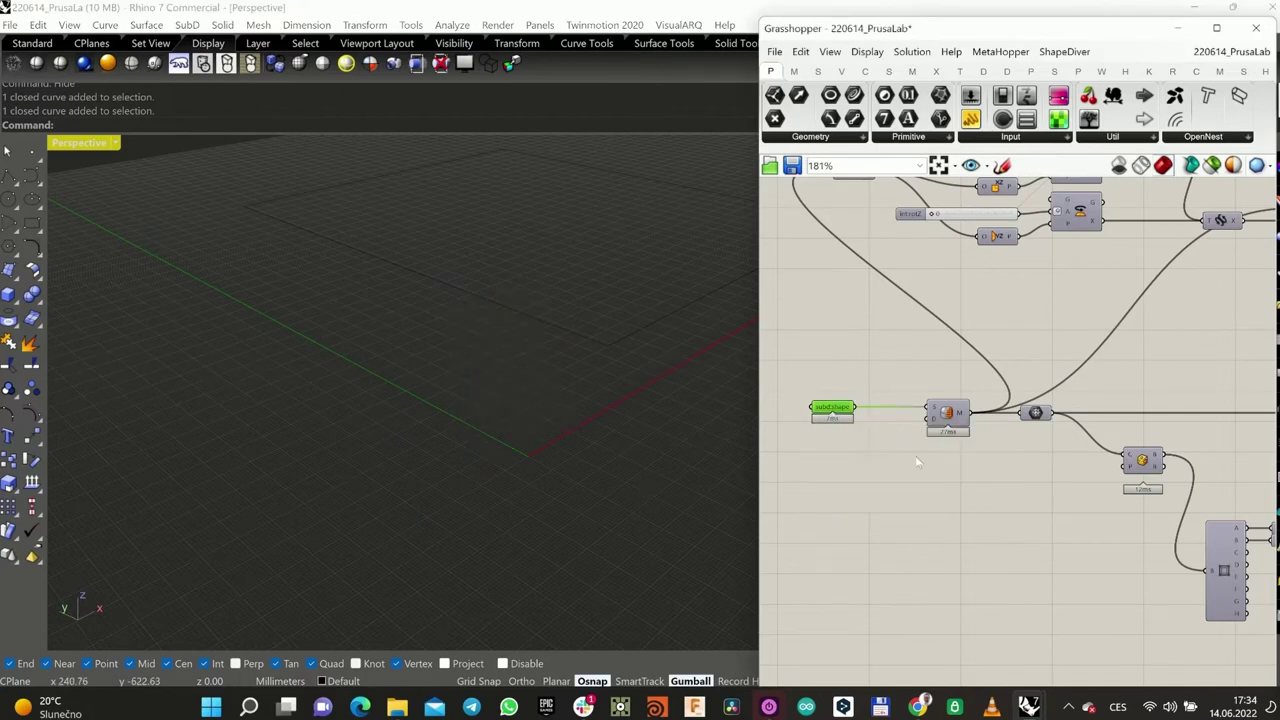
Step: Select the contour component to highlight its section curves in the viewport, and inspect the inputs that feed it
right_click_drag(1022, 481, 939, 449)
scroll(995, 435, "down", 3)
scroll(991, 420, "up", 5)
right_click_drag(1230, 345, 1100, 370)
left_click(1115, 368)
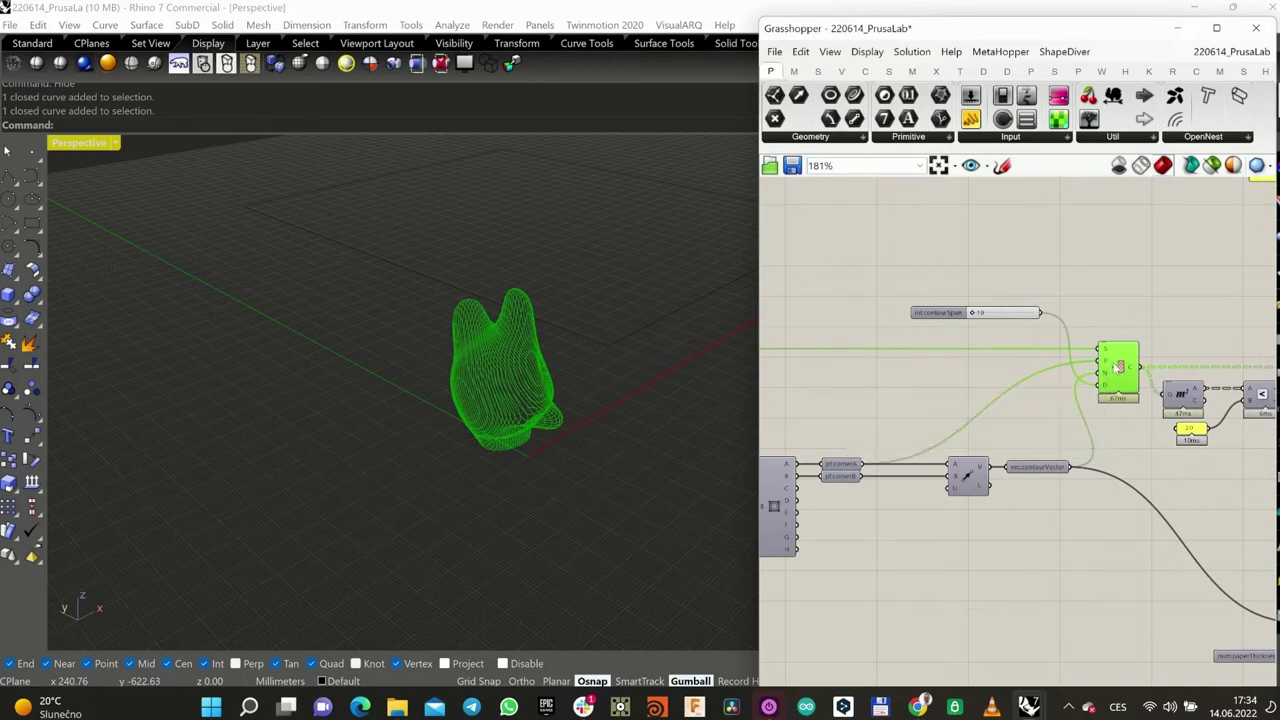
scroll(593, 448, "up", 6)
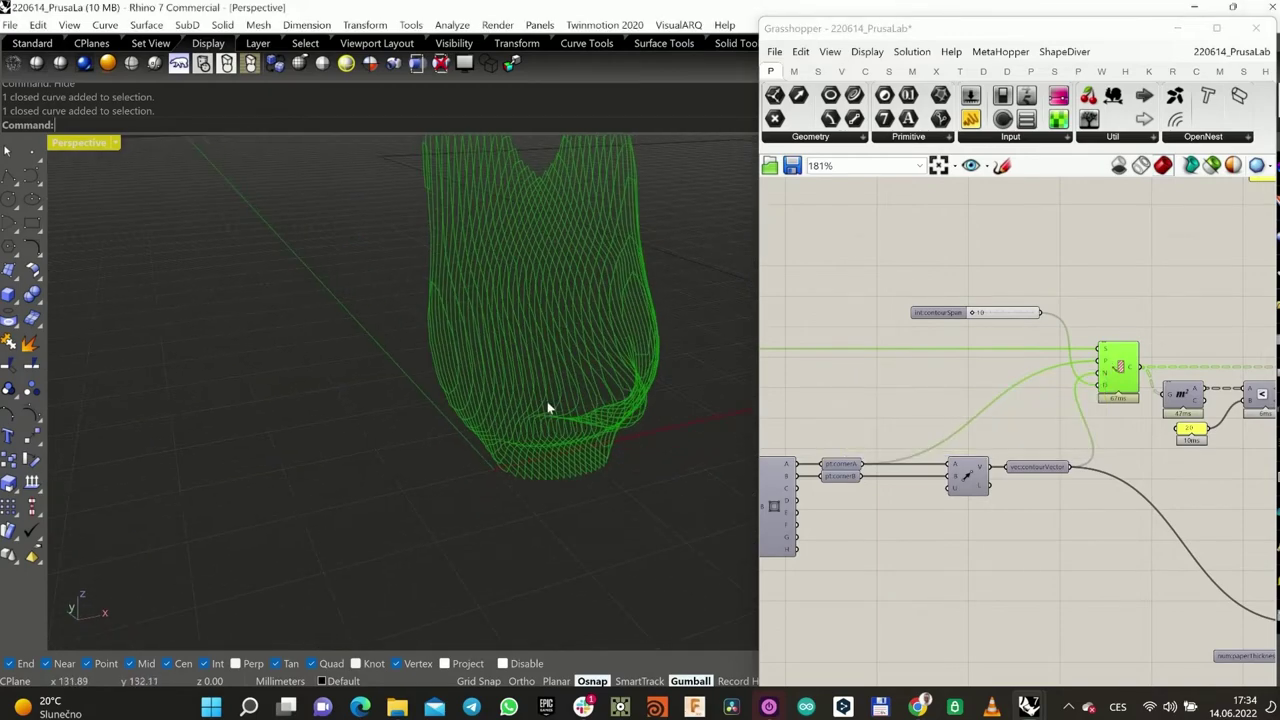
right_click_drag(1123, 372, 1082, 378)
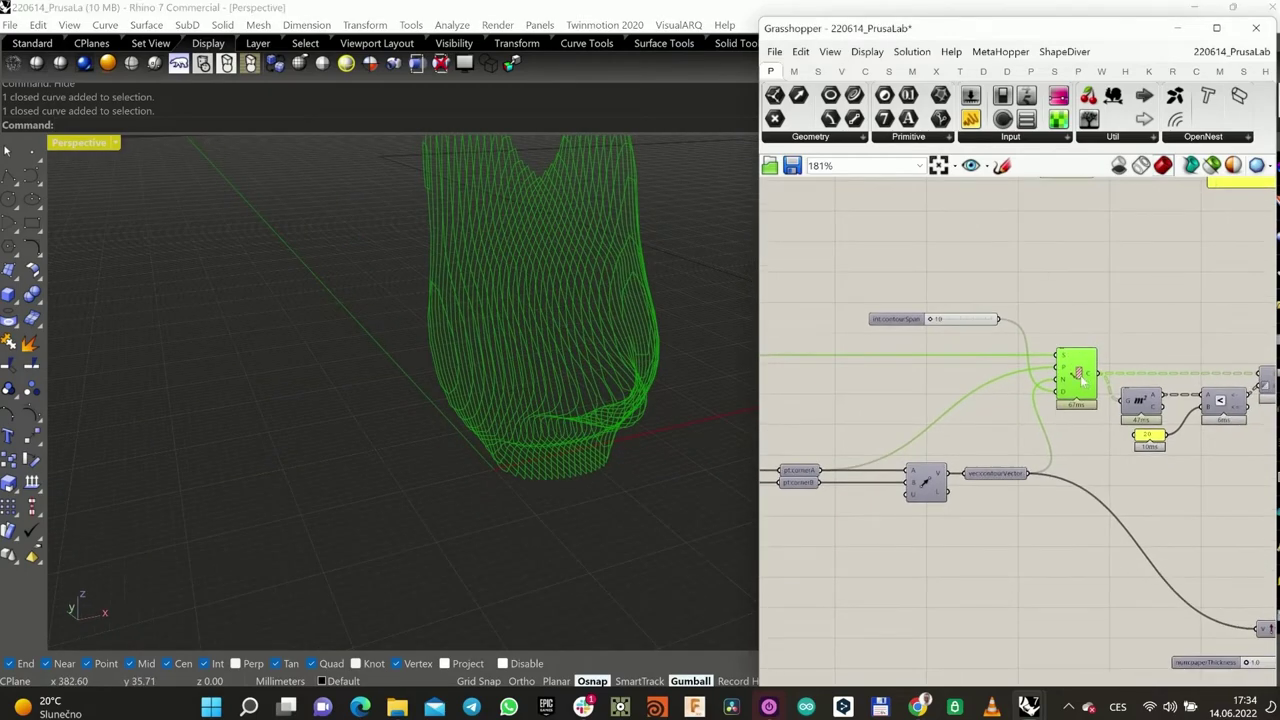
scroll(1078, 376, "up", 2)
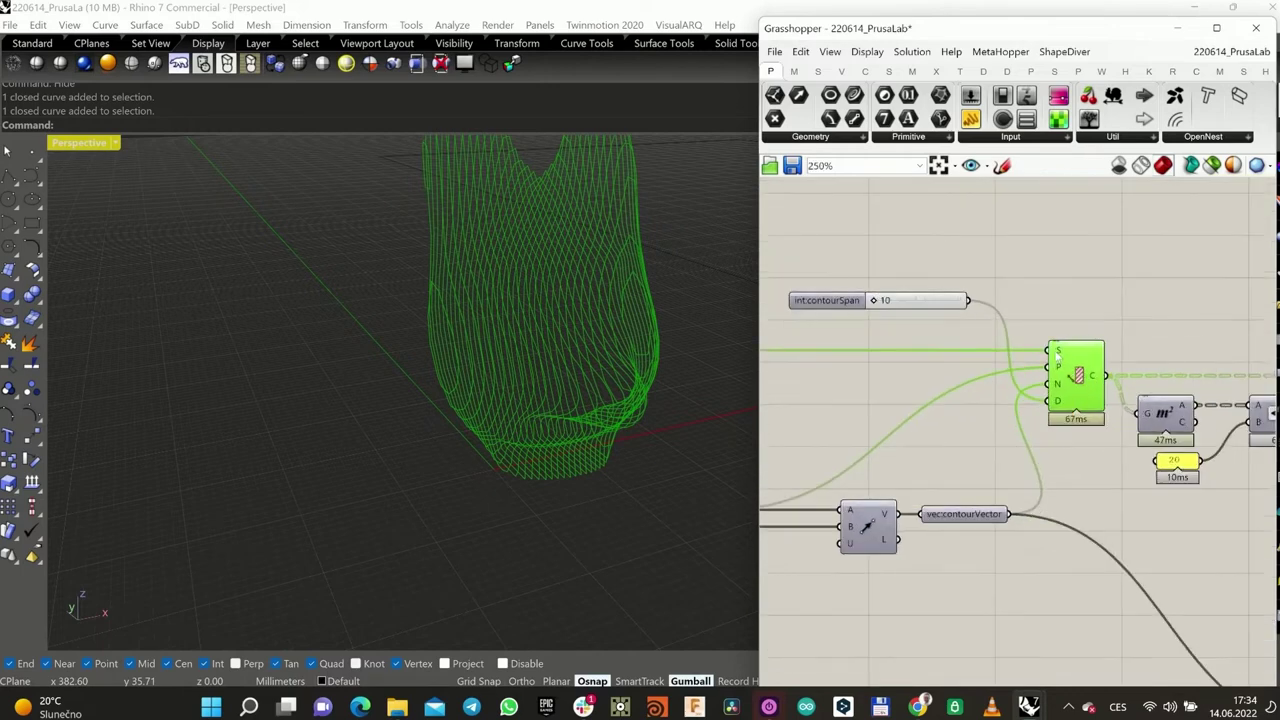
mouse_move(1058, 354)
mouse_move(961, 466)
right_mouse_down()
mouse_move(969, 454)
mouse_move(985, 468)
right_mouse_up()
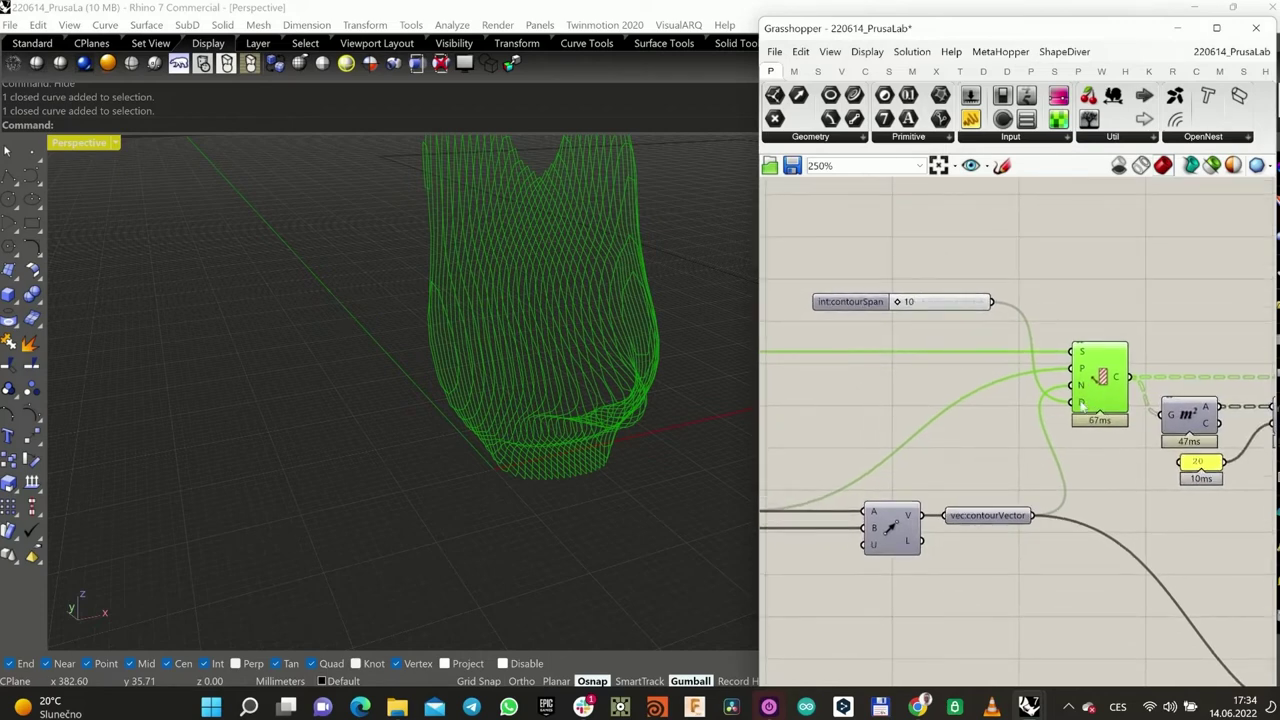
Step: Adjust the contour spacing with the int:contourSpan slider
mouse_move(937, 305)
left_mouse_down()
mouse_move(920, 305)
mouse_move(942, 305)
left_mouse_up()
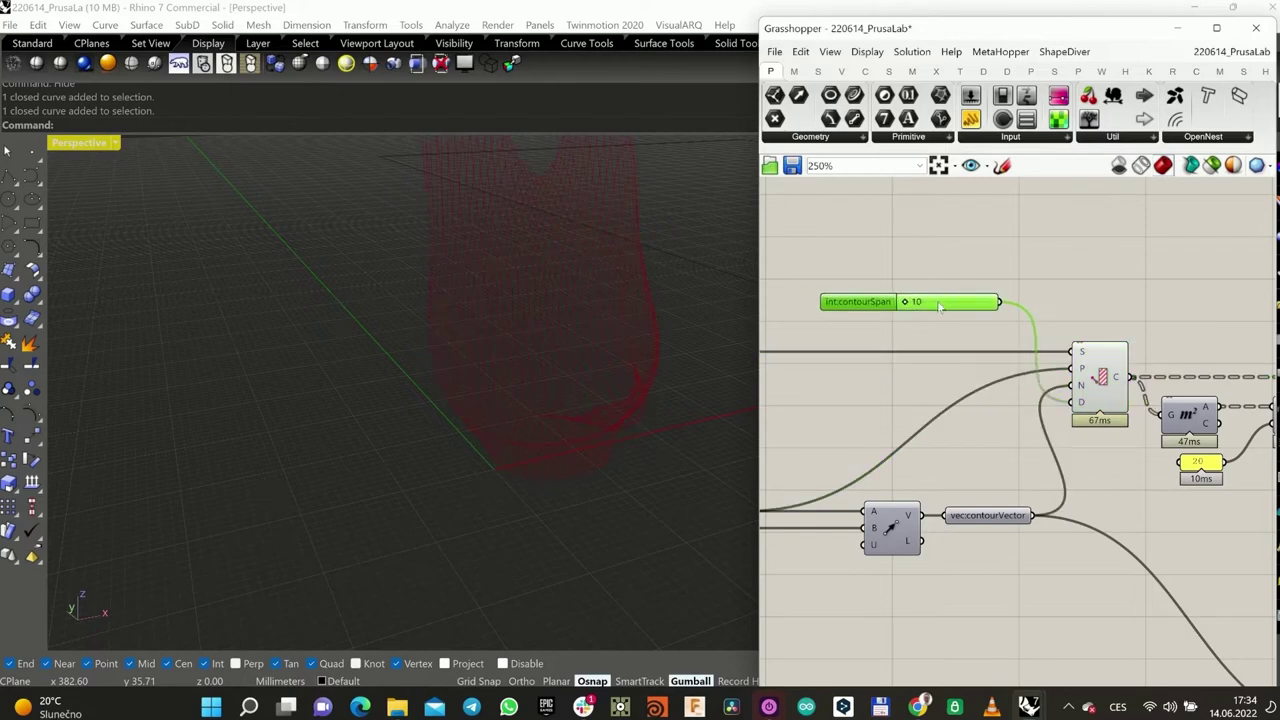
mouse_move(940, 307)
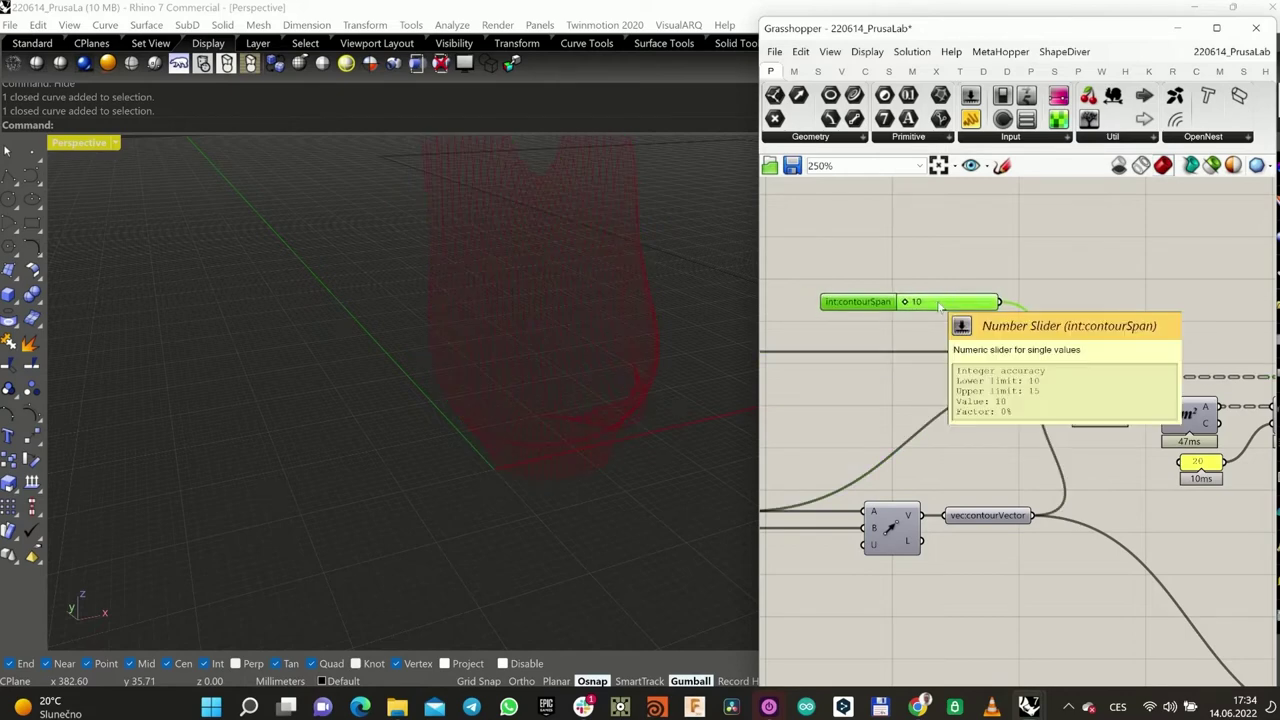
double_click(938, 303)
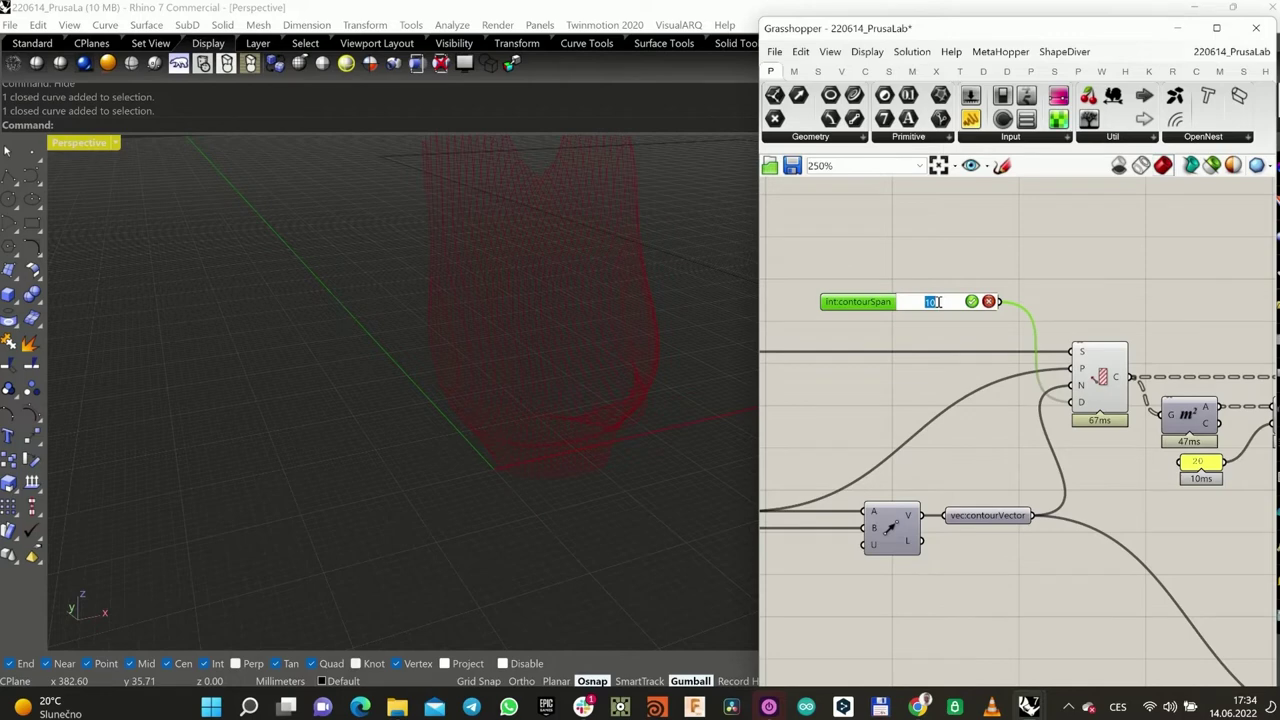
left_click(963, 337)
scroll(950, 310, "up", 2)
left_click_drag(893, 303, 973, 304)
Step: Examine the area comparison and culling components that filter the contour curves, and view the resulting contours from another angle
right_click_drag(996, 427, 866, 387)
scroll(870, 393, "down", 3)
right_click_drag(1052, 445, 937, 440)
right_click_drag(888, 400, 822, 370)
left_click_drag(1125, 515, 820, 286)
left_click(853, 276)
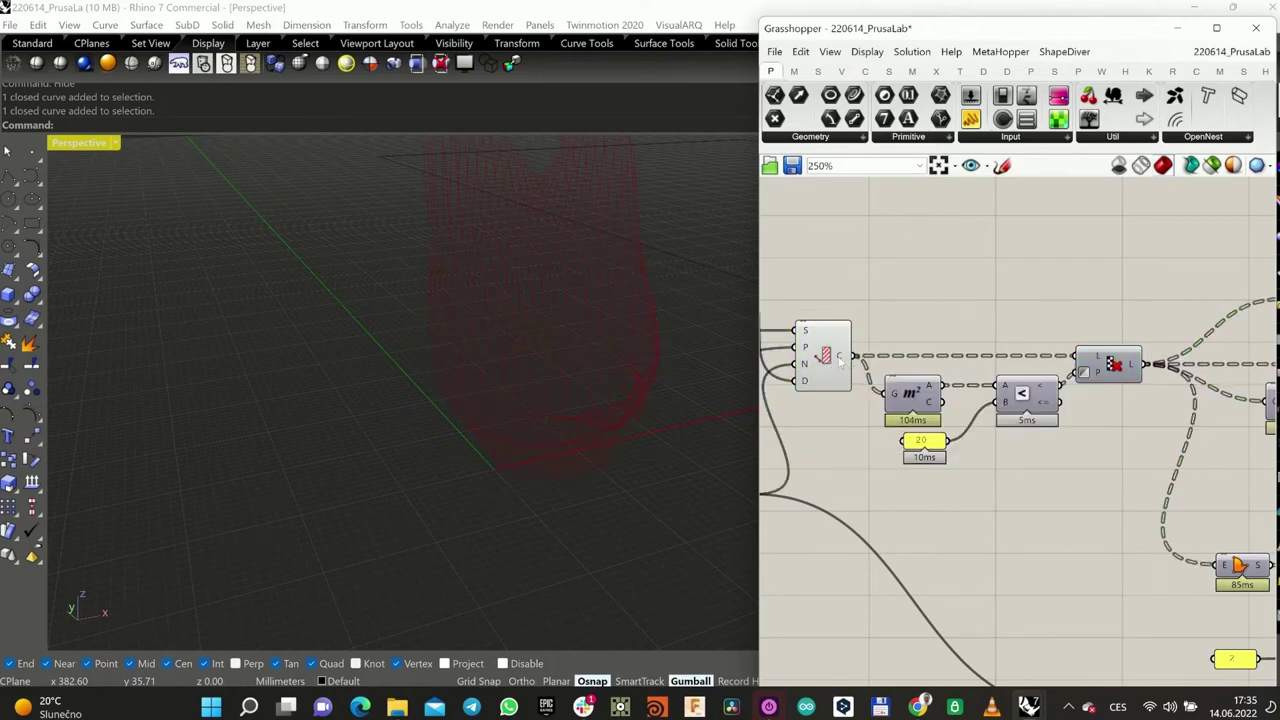
right_click_drag(608, 386, 443, 200)
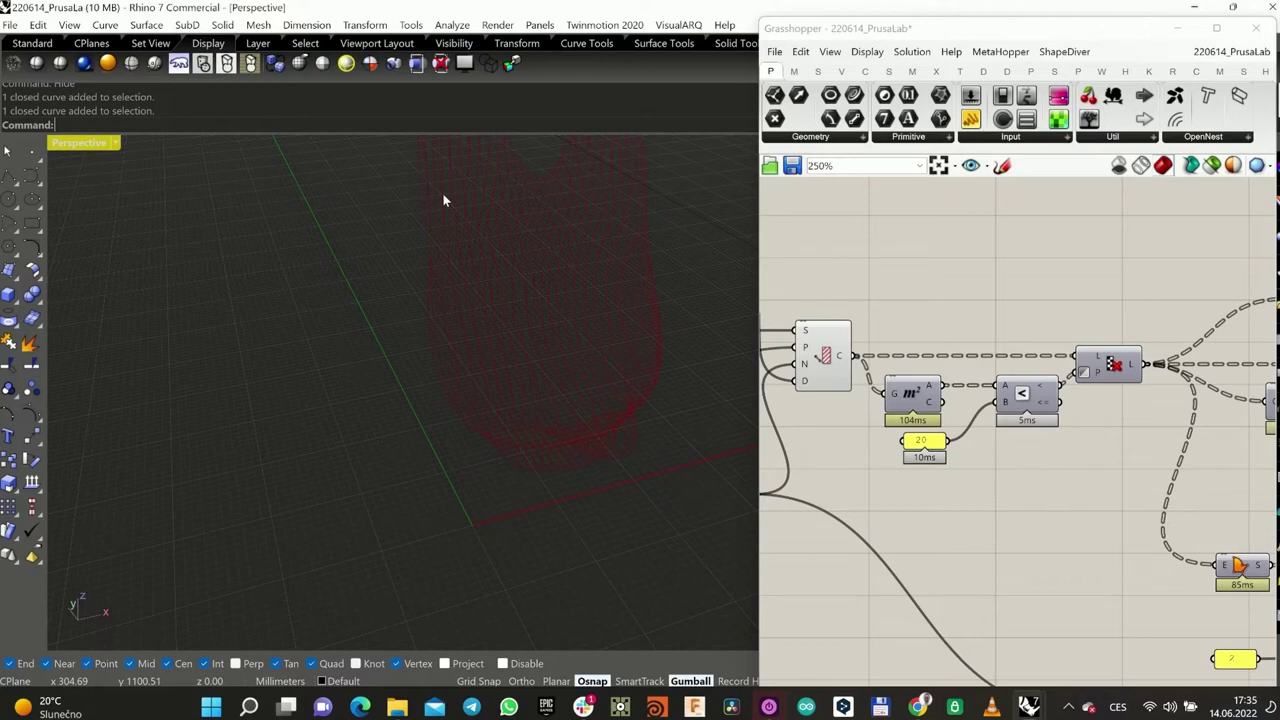
Step: Turn off the viewport preview of the Contour component and the area component it feeds
left_click_drag(1095, 468, 790, 300)
left_click(849, 295)
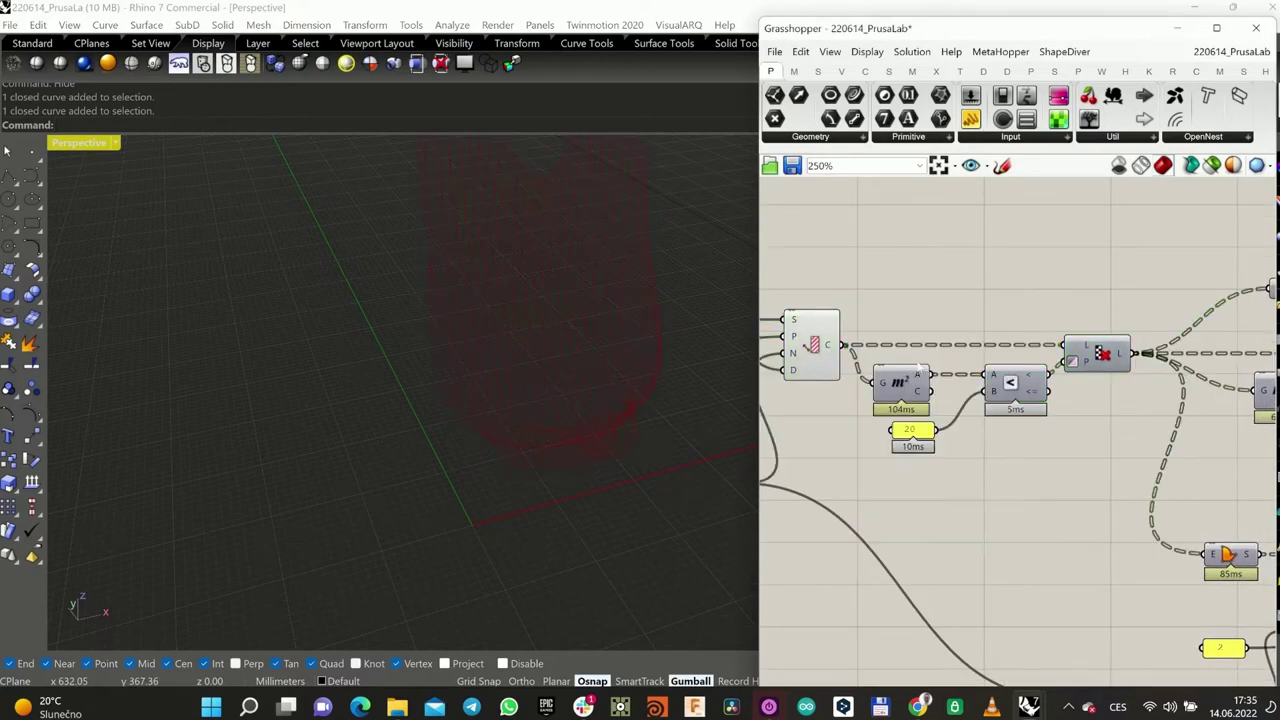
scroll(800, 315, "down", 3)
left_click(803, 323)
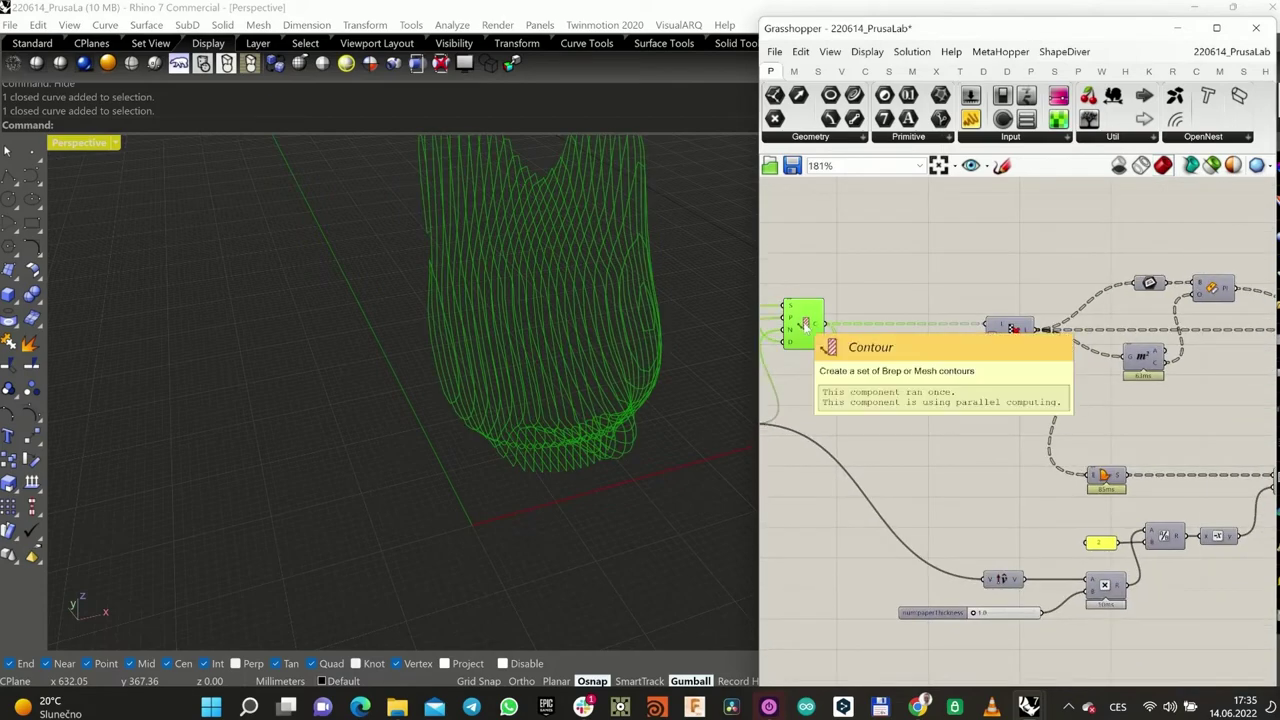
key("ctrl+q")
Step: Turn on the preview of the Boundary Surfaces component and view the resulting planar sections up close
right_click_drag(1088, 352, 898, 339)
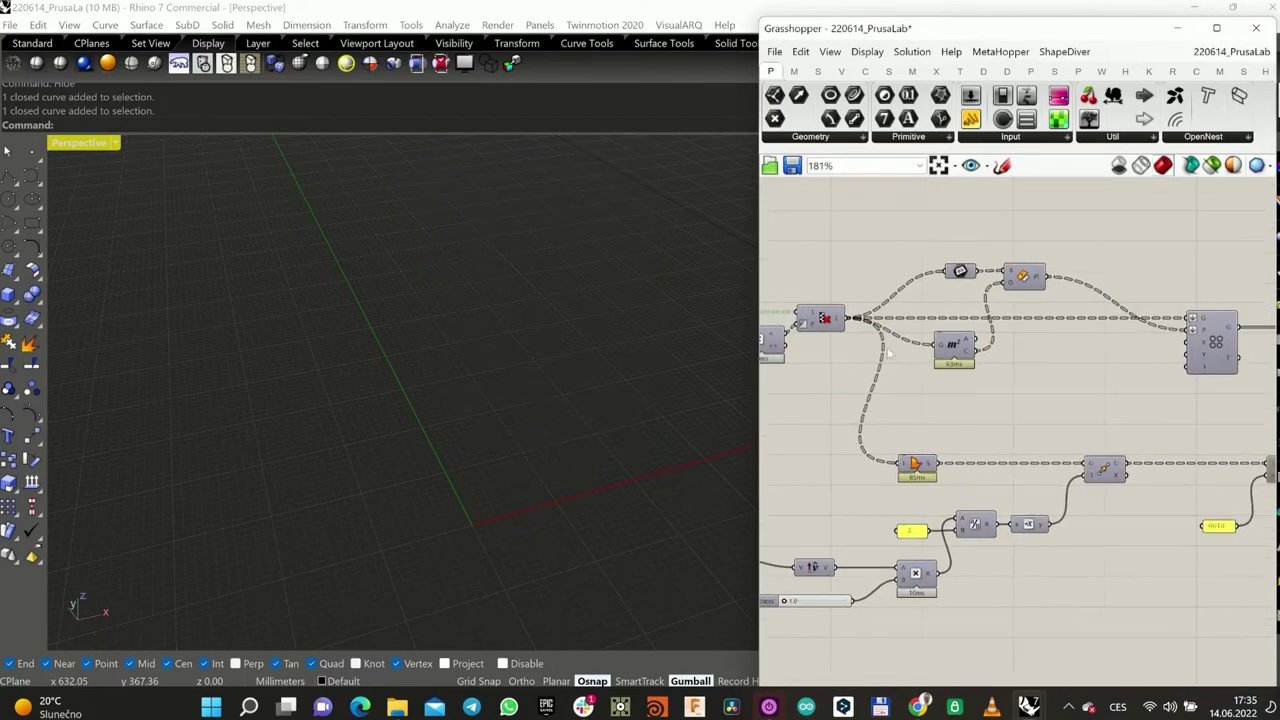
scroll(885, 338, "up", 1)
right_click_drag(1065, 274, 995, 265)
right_click_drag(1083, 416, 1087, 335)
left_click(851, 398)
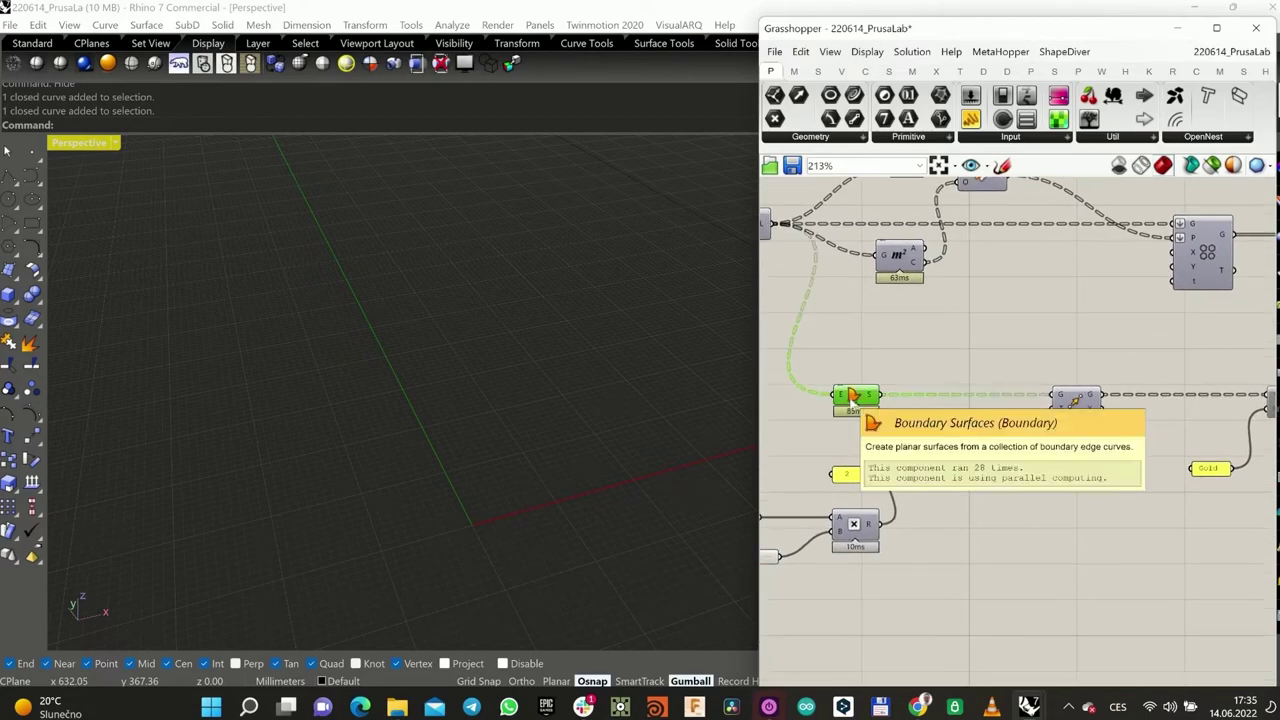
key("ctrl+q")
mouse_move(649, 366)
right_mouse_down()
mouse_move(603, 395)
mouse_move(591, 380)
mouse_move(623, 371)
mouse_move(631, 382)
right_mouse_up()
scroll(551, 204, "up", 8)
mouse_move(551, 205)
right_mouse_down()
mouse_move(523, 209)
mouse_move(533, 206)
right_mouse_up()
Step: Examine the unit vector, multiplication and num:paperThickness slider that define the offset of the section surfaces
right_click_drag(885, 415, 996, 311)
right_click_drag(922, 341, 962, 319)
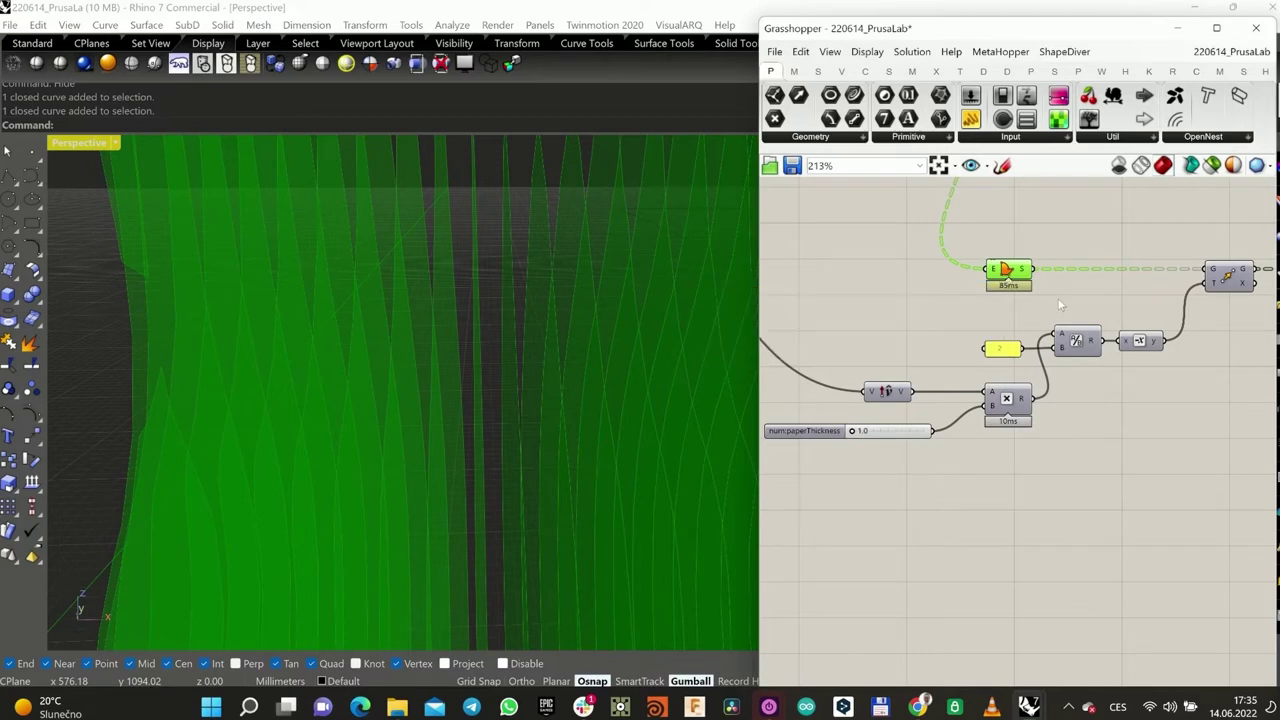
right_click_drag(1057, 298, 1040, 291)
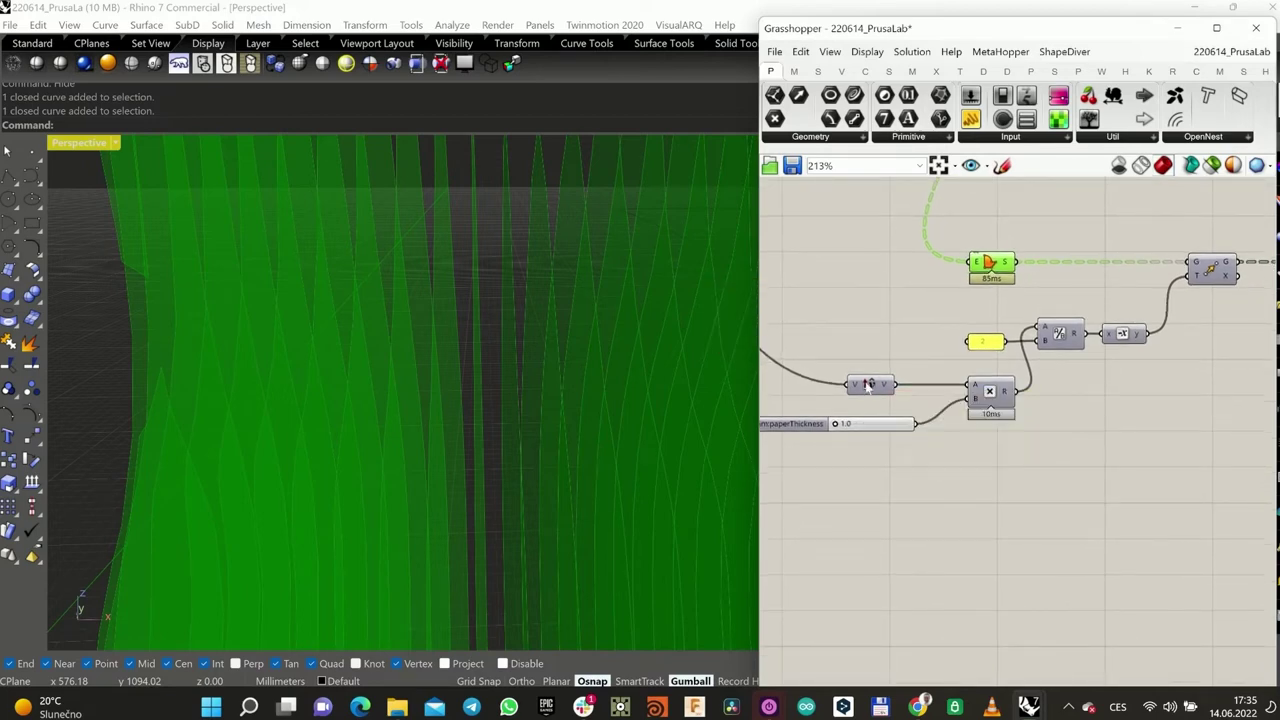
left_click(868, 384)
left_click(988, 398)
left_click_drag(868, 429, 885, 420)
right_click_drag(999, 401, 987, 411)
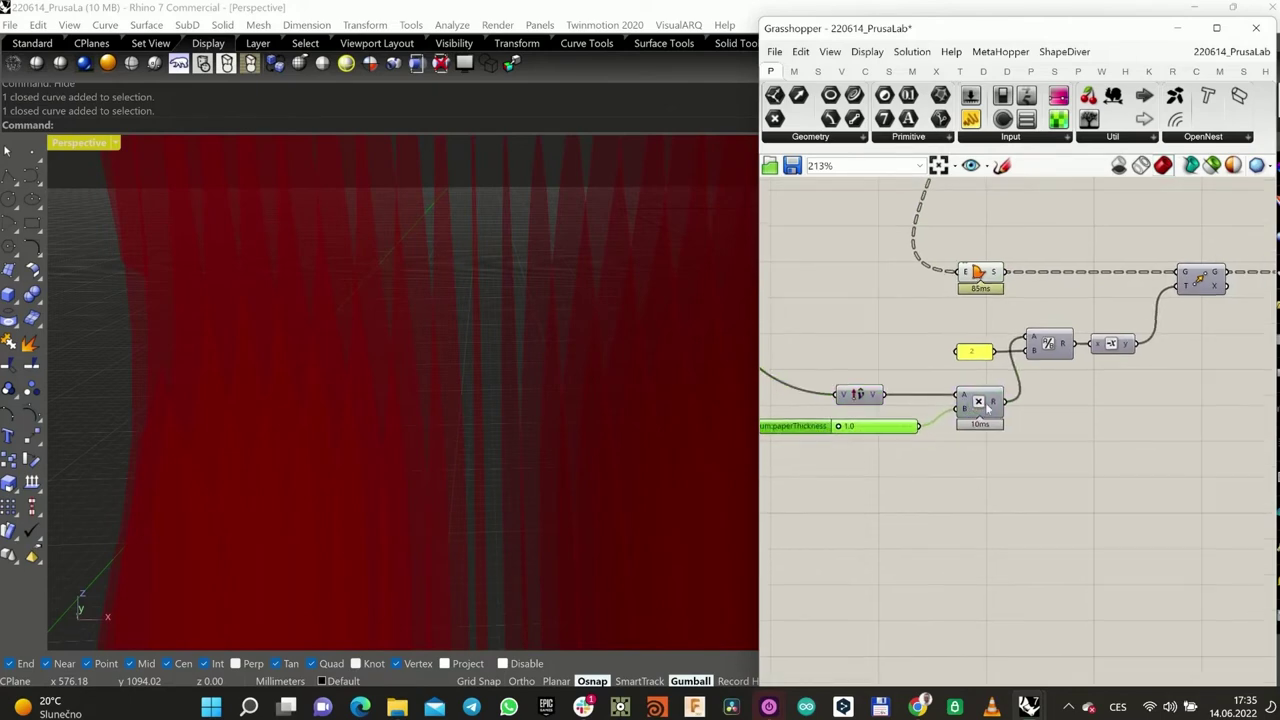
right_click_drag(1118, 292, 975, 309)
scroll(970, 298, "down", 1)
Step: Turn off the Boundary Surfaces preview and select the Move component to highlight the shifted sections
left_click(857, 290)
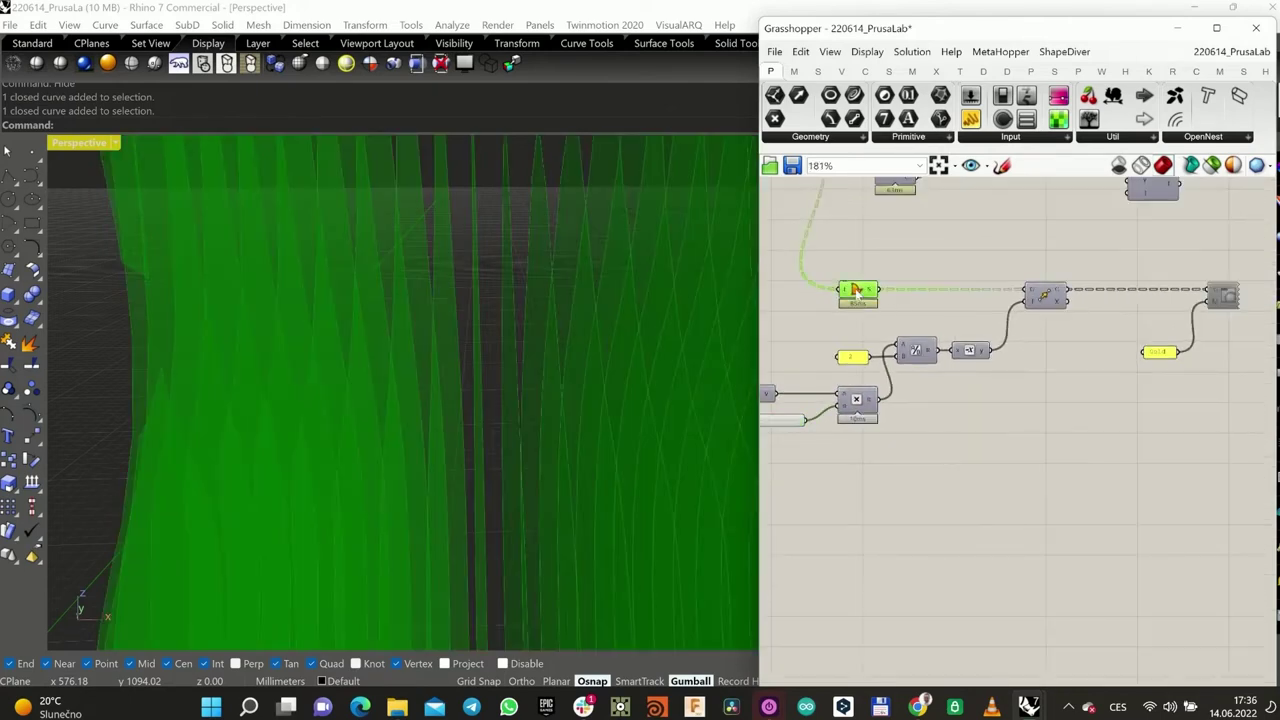
key("ctrl+q")
left_click(1050, 300)
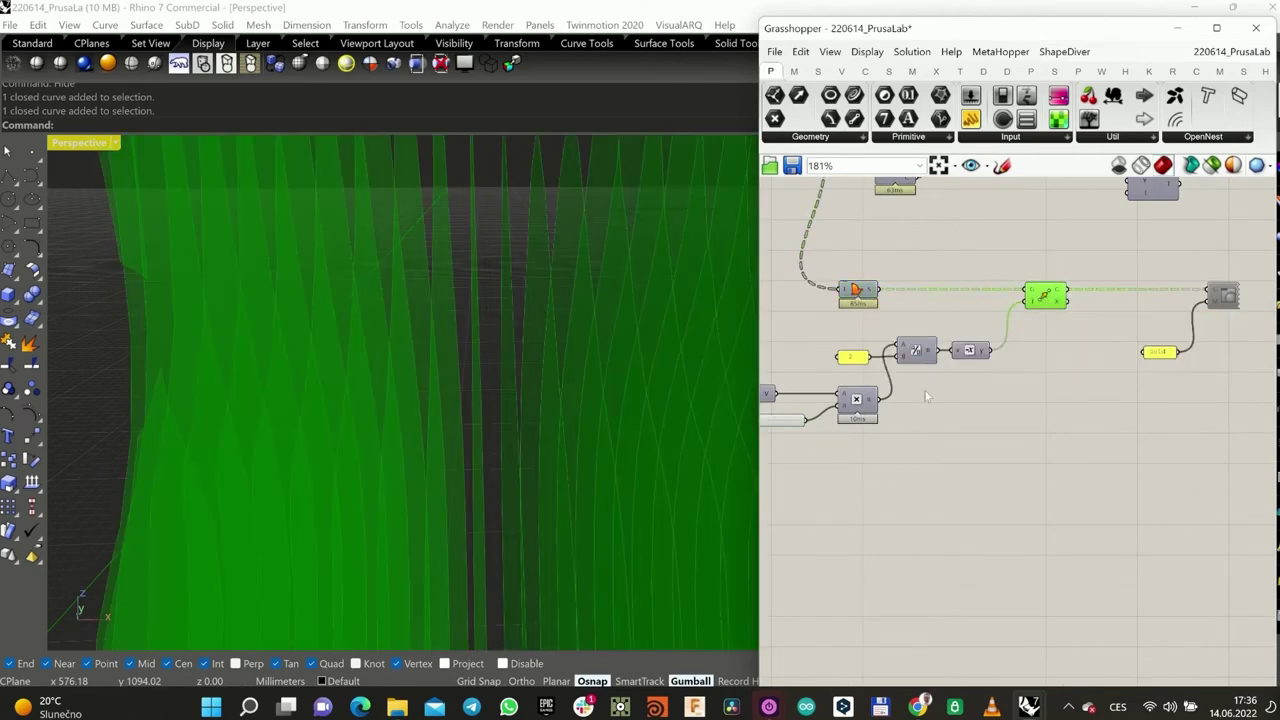
right_click_drag(966, 381, 982, 375)
scroll(440, 293, "up", 5)
right_click_drag(972, 301, 937, 277)
left_click(940, 285)
scroll(1020, 325, "up", 3)
left_click(1085, 262)
Step: Add an Extrude component beside Move and connect Move's geometry output to its base input
right_click_drag(1080, 311, 980, 326)
double_click(1019, 325)
type("extrude")
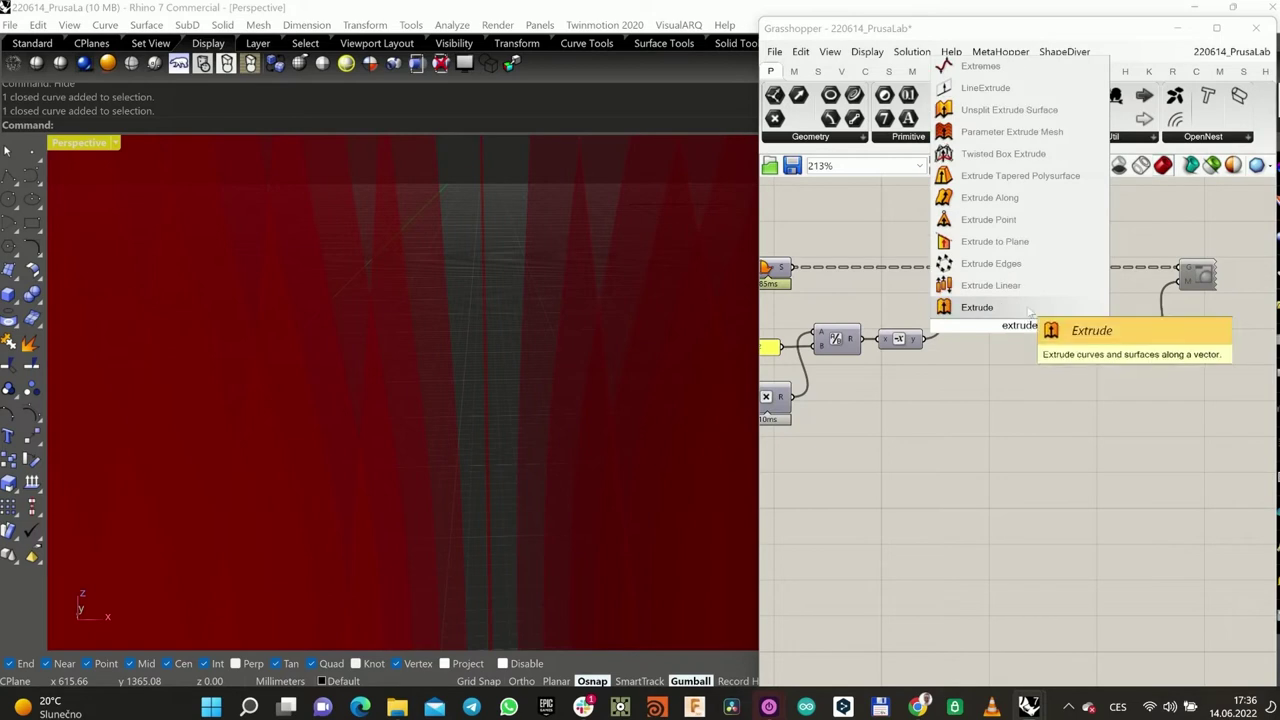
key("Return")
right_click_drag(1028, 328, 1020, 350)
left_click_drag(1022, 348, 1071, 308)
left_click(985, 306)
right_click_drag(972, 324, 946, 324)
left_click_drag(982, 289, 1040, 331)
Step: Shift the Negative component closer to Move and connect the multiplication result to Extrude's direction input
right_click_drag(914, 390, 930, 389)
left_click_drag(880, 366, 1010, 343)
right_click_drag(832, 441, 883, 417)
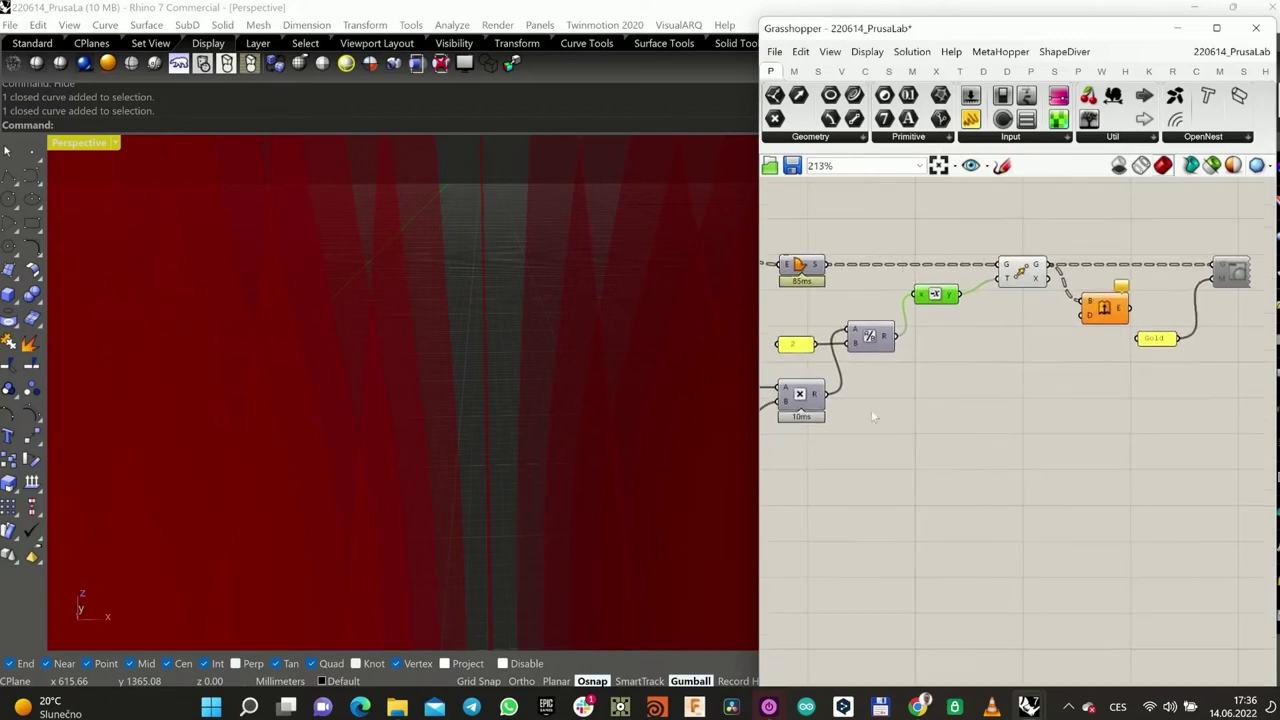
left_click_drag(832, 405, 1095, 323)
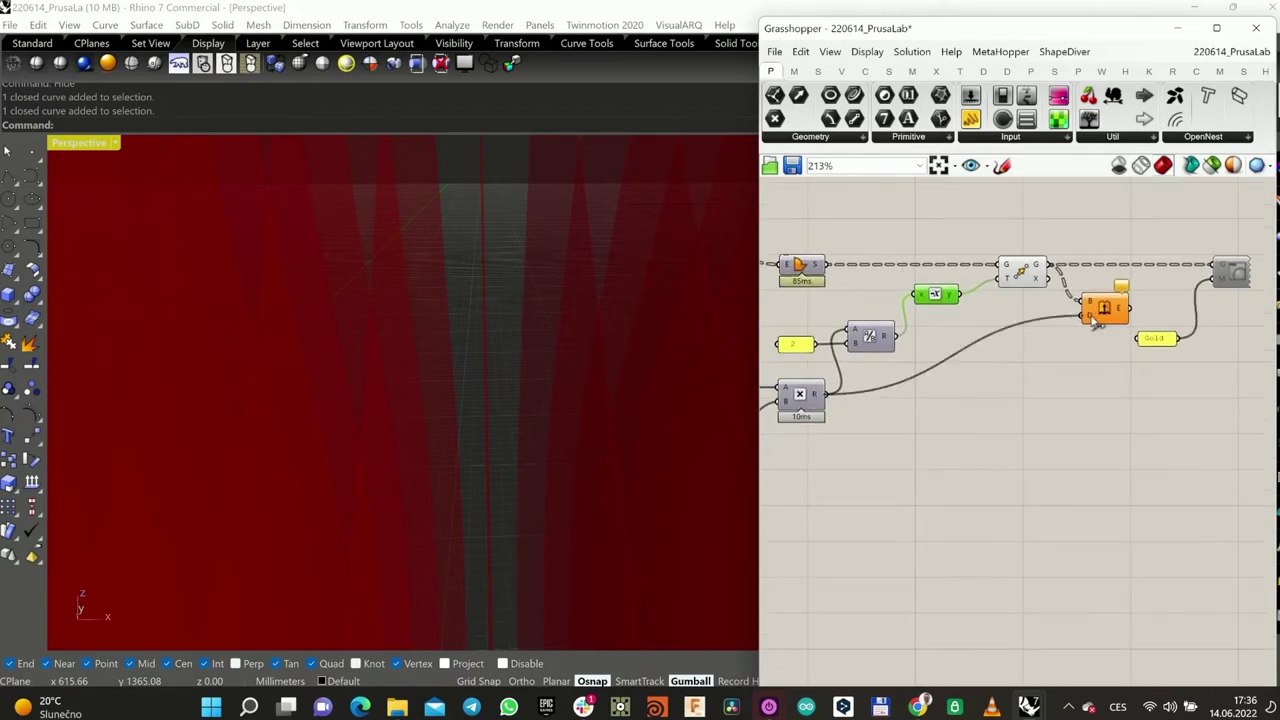
Step: Select the Move and Extrude components in turn to compare the flat sections with the thickened slices
right_click_drag(1090, 367, 1033, 387)
left_click(1060, 322)
left_click(983, 287)
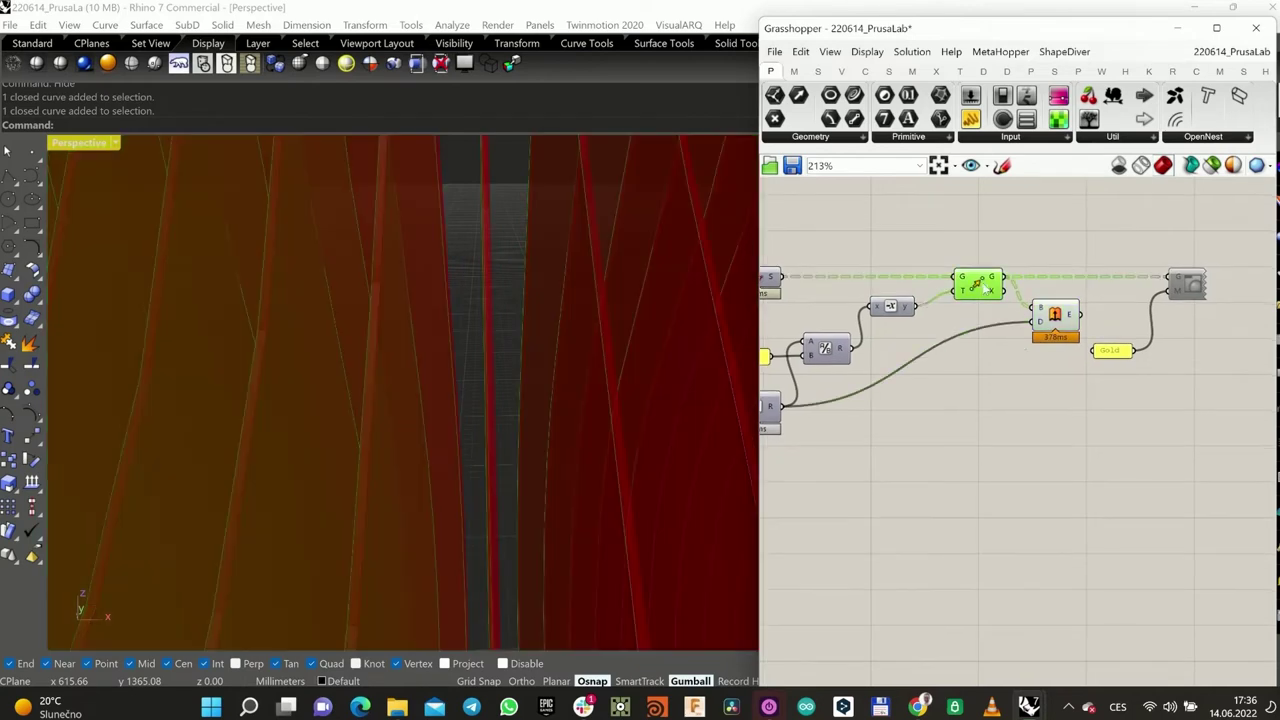
right_click_drag(427, 366, 388, 352)
left_click(1064, 326)
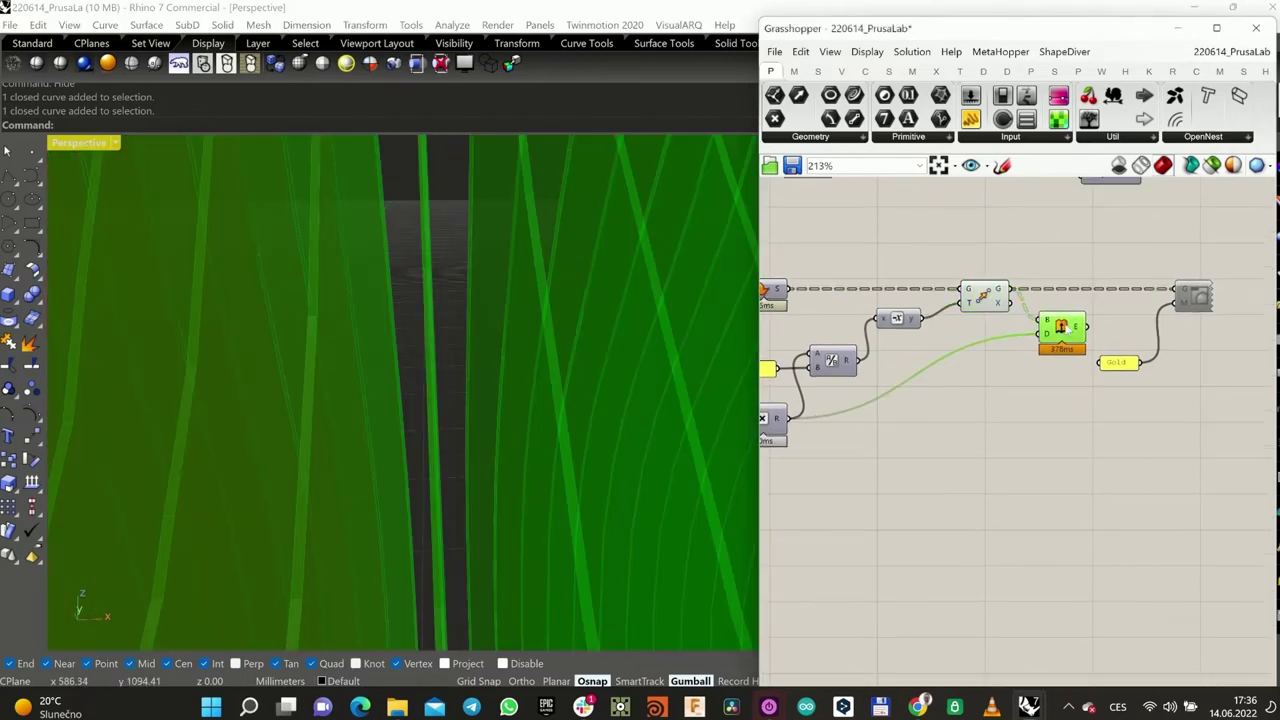
right_click_drag(1057, 404, 1040, 399)
Step: Feed Extrude's output into the Custom Preview geometry input, align Extrude with Move, and hide both components' own previews
left_click(962, 292)
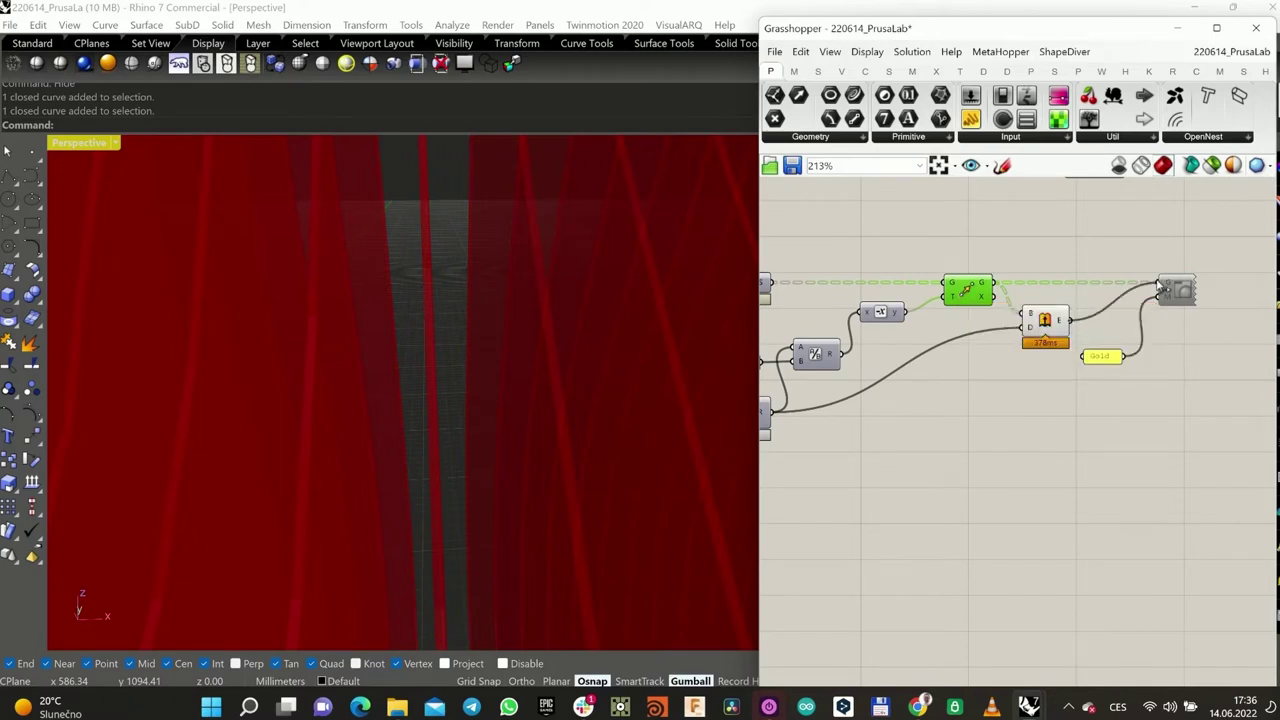
left_click_drag(1045, 322, 1055, 293)
key("ctrl+q")
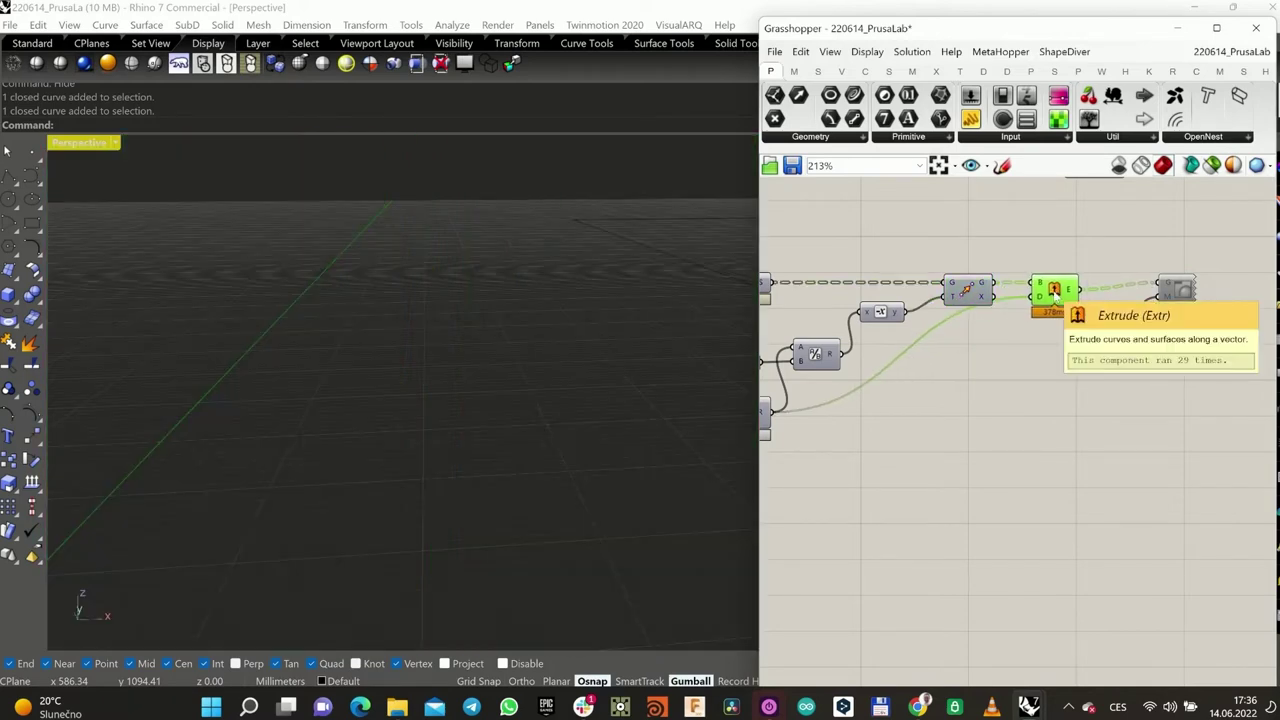
Step: Enable the Custom Preview component that applies the Gold material to the extruded slices
left_click(1164, 292)
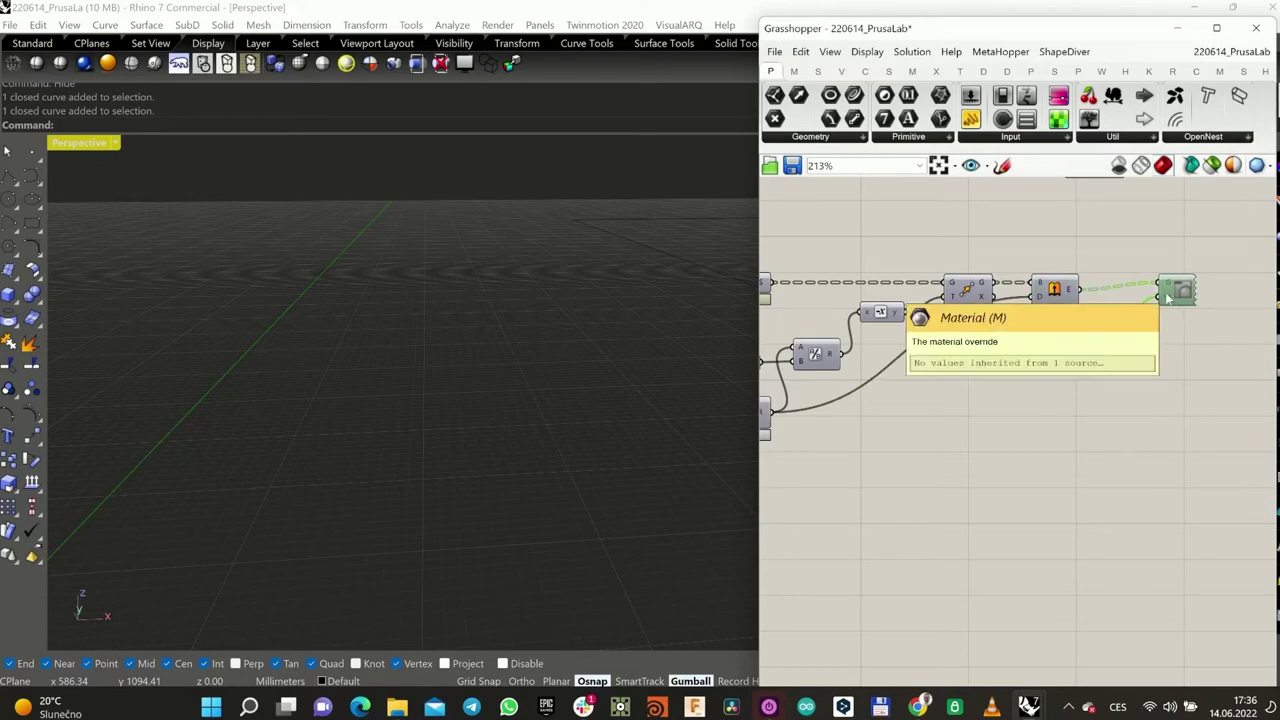
left_click(1168, 296)
left_click(1152, 253)
left_click_drag(1182, 286, 1184, 293)
left_click(1155, 279)
Step: Set the Perspective viewport to the Rendered display mode and view the sliced rabbit head
scroll(518, 341, "down", 5)
right_click_drag(500, 423, 91, 110)
left_click(79, 69)
right_click_drag(530, 352, 612, 386)
scroll(509, 357, "up", 5)
scroll(582, 441, "down", 5)
mouse_move(582, 441)
right_mouse_down()
mouse_move(632, 440)
mouse_move(579, 447)
right_mouse_up()
scroll(617, 537, "up", 3)
scroll(607, 459, "up", 2)
scroll(607, 459, "down", 2)
scroll(1074, 414, "down", 5)
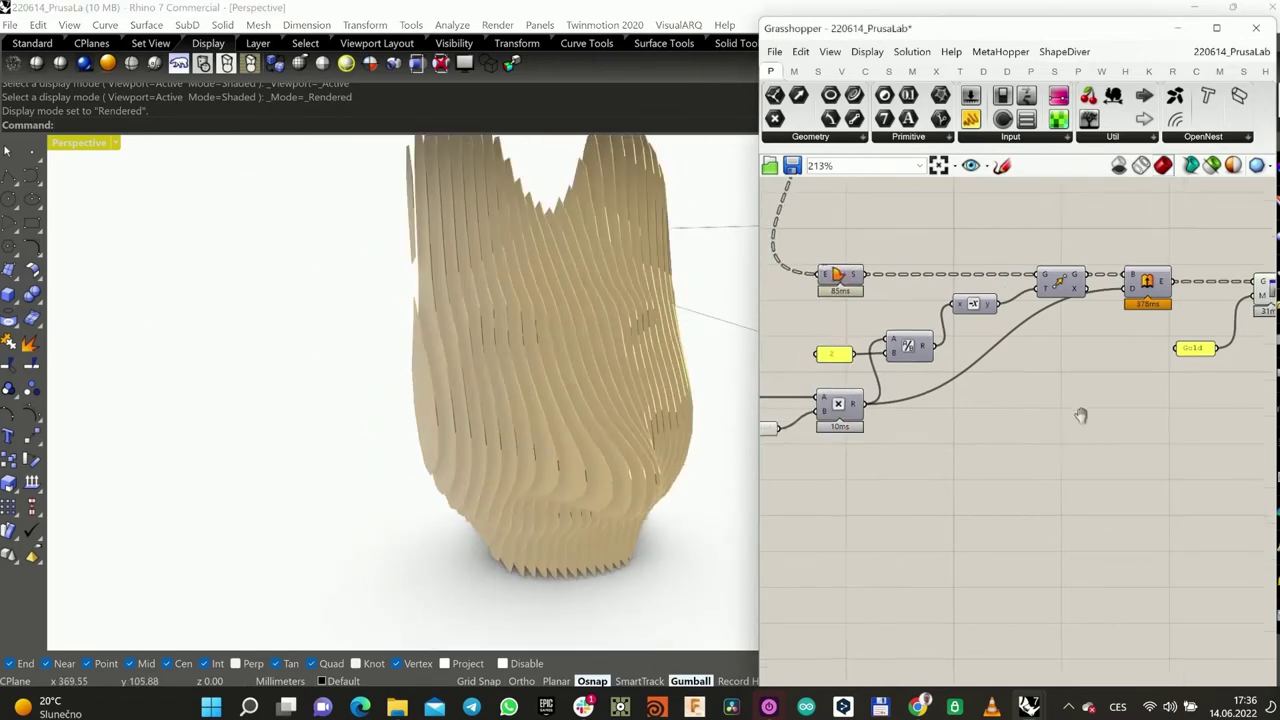
Step: Set the num:paperThickness slider to 2 and view the sliced model from another angle
scroll(1003, 423, "up", 10)
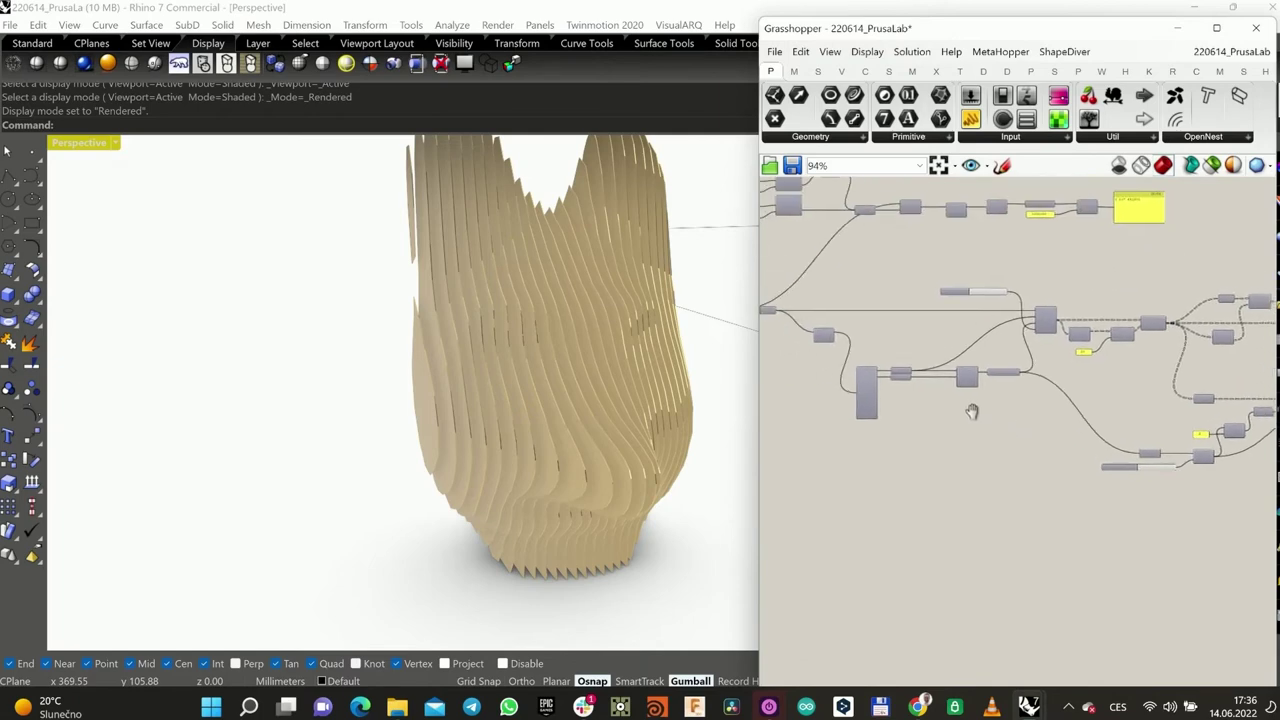
double_click(1018, 450)
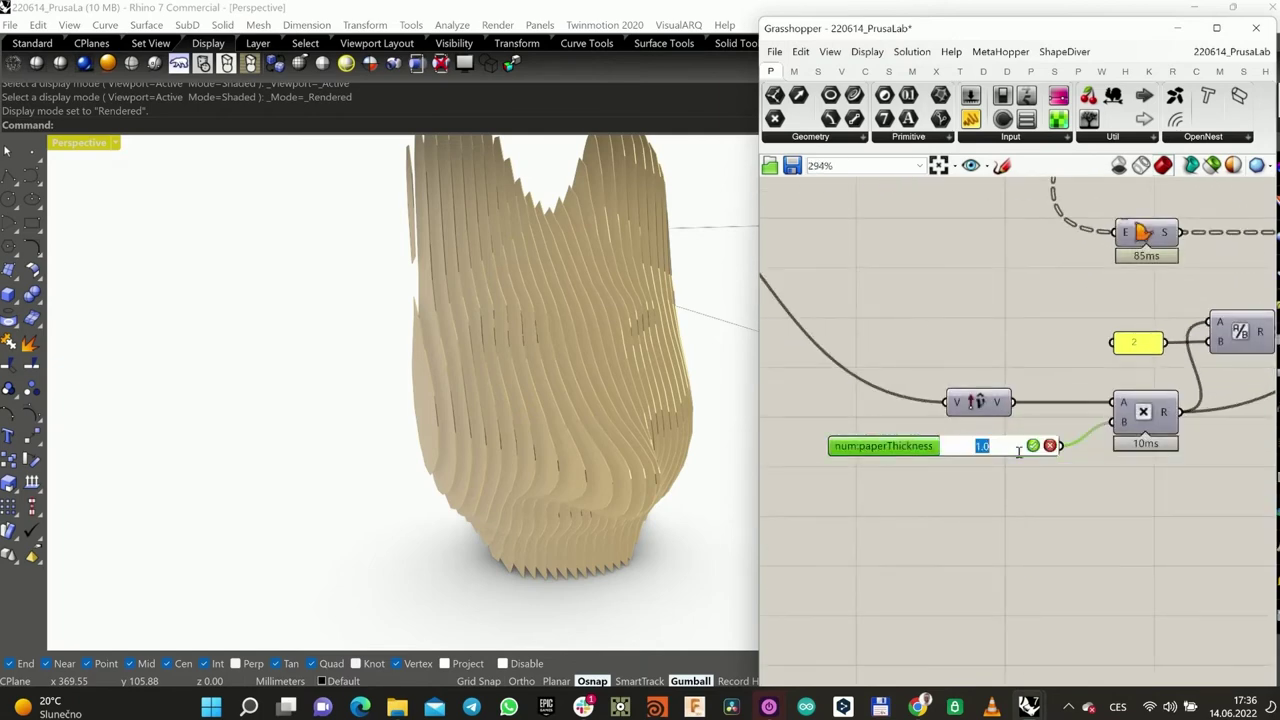
type("2")
key("Return")
right_click_drag(411, 349, 600, 370)
Step: Set the num:paperThickness slider to 3 and check the thicker slices in the viewport
double_click(1021, 451)
type("3")
key("Return")
right_click_drag(690, 346, 584, 396)
Step: Set the int:contourSpan slider to 10 and view the model from the other side
right_click_drag(945, 345, 1053, 407)
scroll(1052, 404, "down", 5)
right_click_drag(909, 380, 1109, 425)
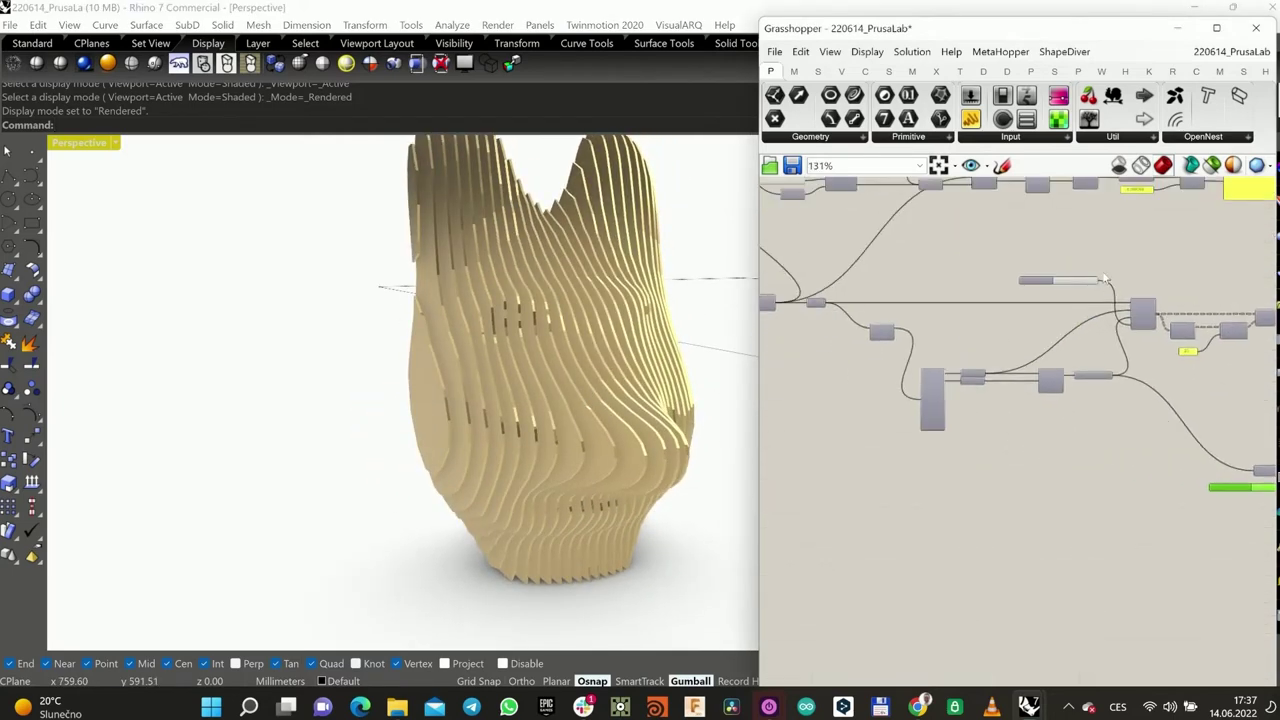
scroll(1089, 282, "up", 6)
right_click_drag(881, 366, 911, 378)
scroll(1090, 300, "up", 2)
double_click(1076, 305)
type("10")
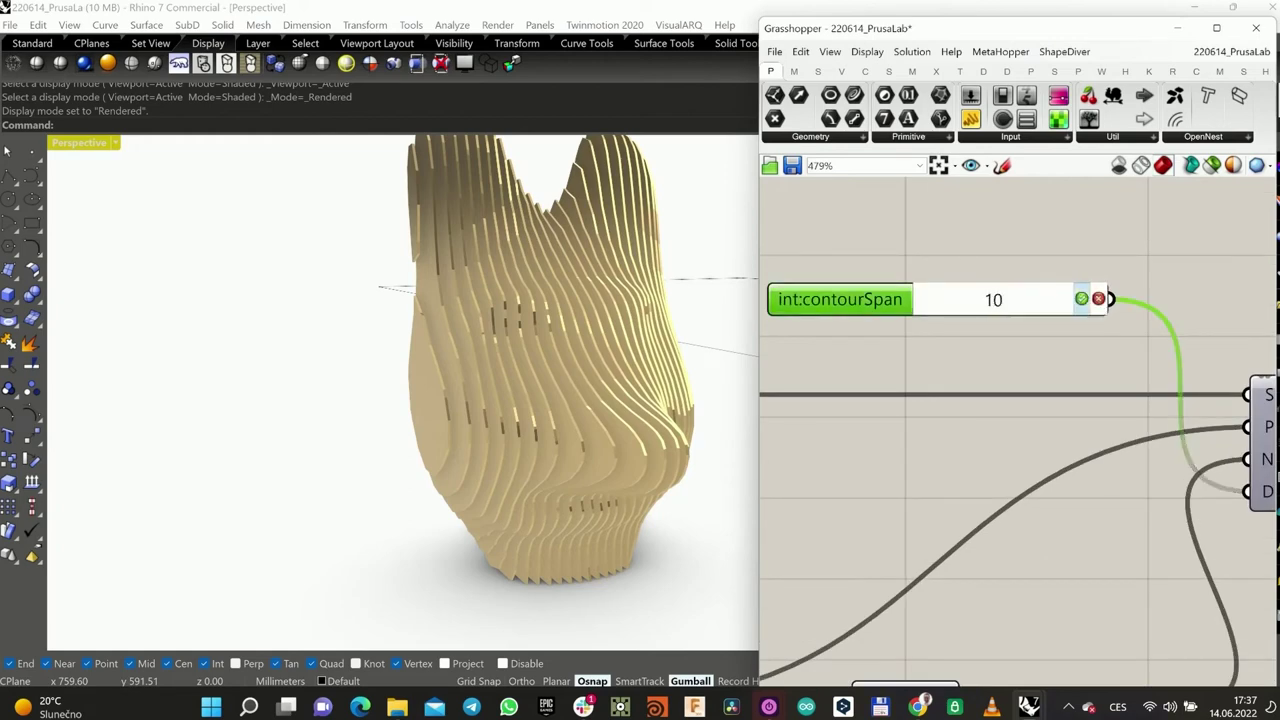
key("Return")
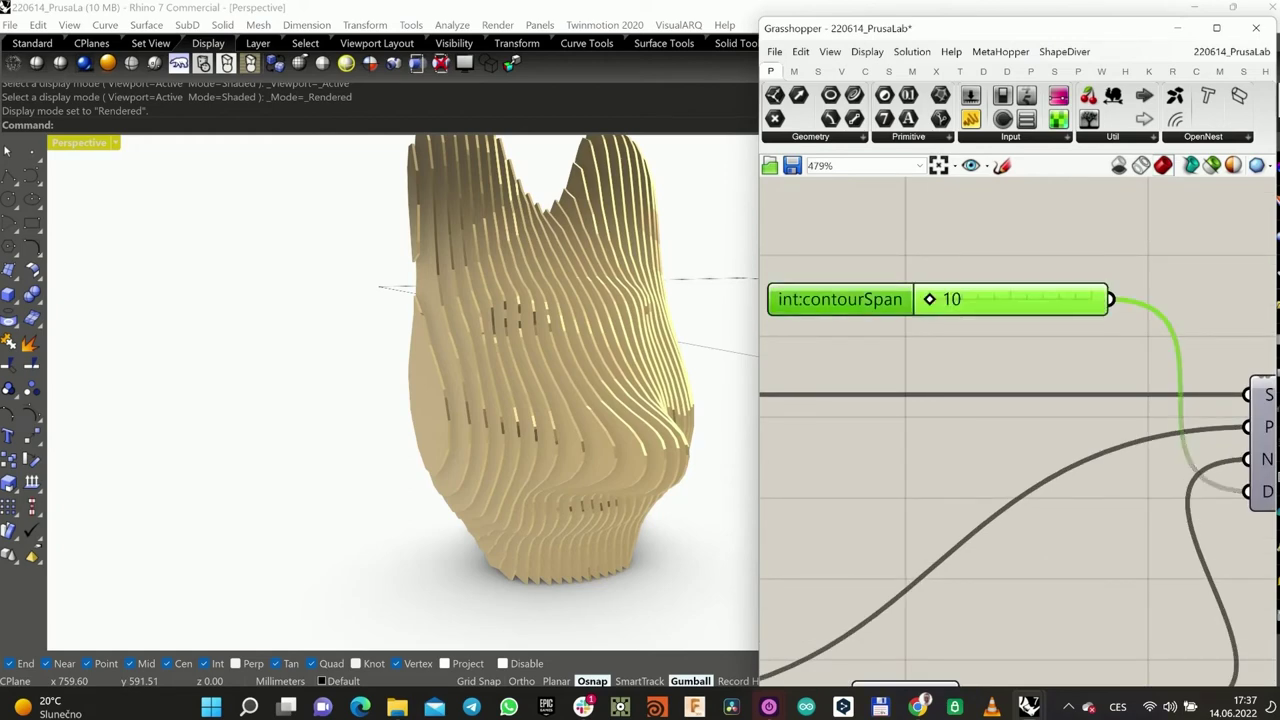
right_click_drag(640, 400, 388, 409)
Step: Move the Custom Preview component slightly farther from Extrude and disable it
scroll(1140, 437, "down", 10)
scroll(1139, 440, "up", 6)
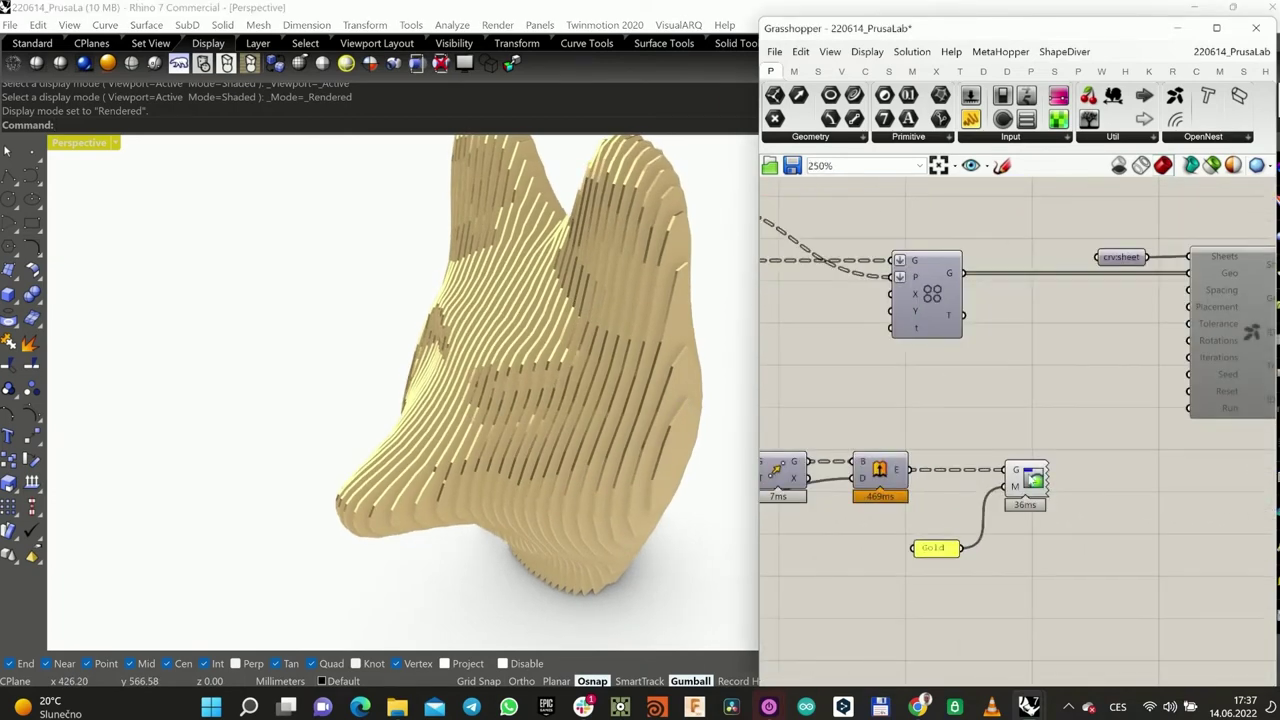
left_click(1033, 481)
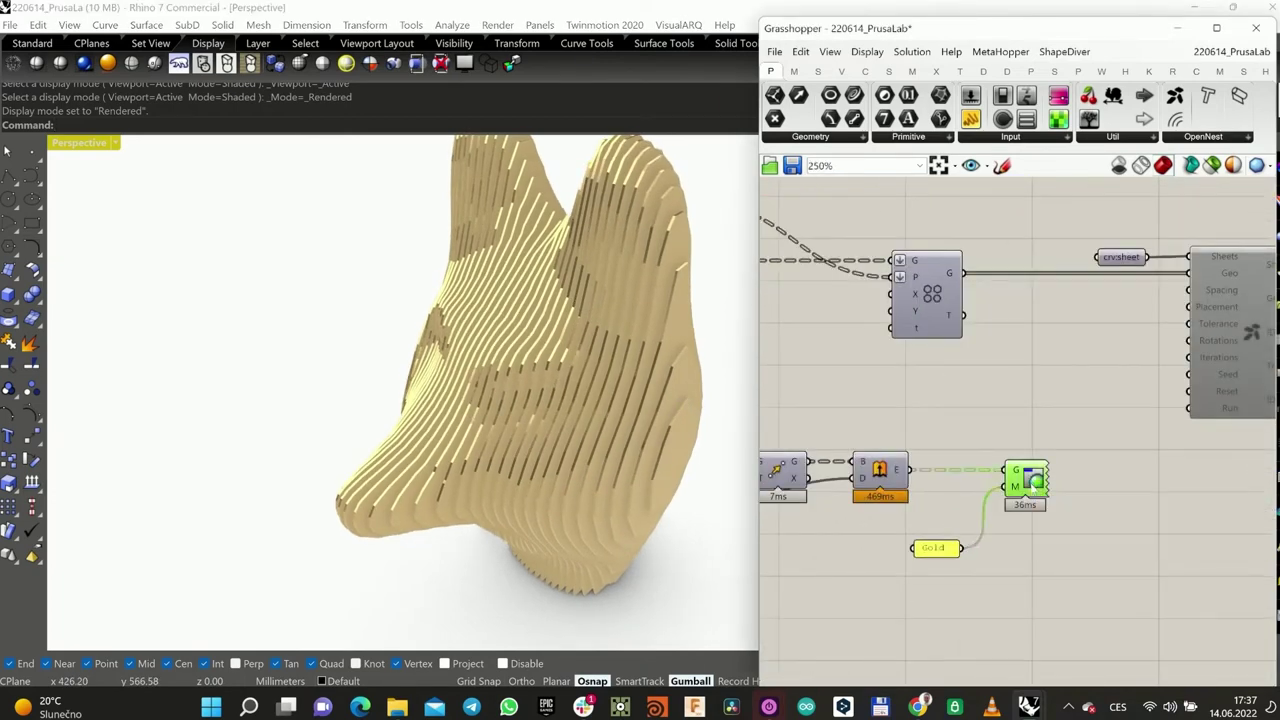
right_click_drag(1021, 402, 989, 388)
left_click_drag(997, 462, 1026, 462)
left_click(1021, 396)
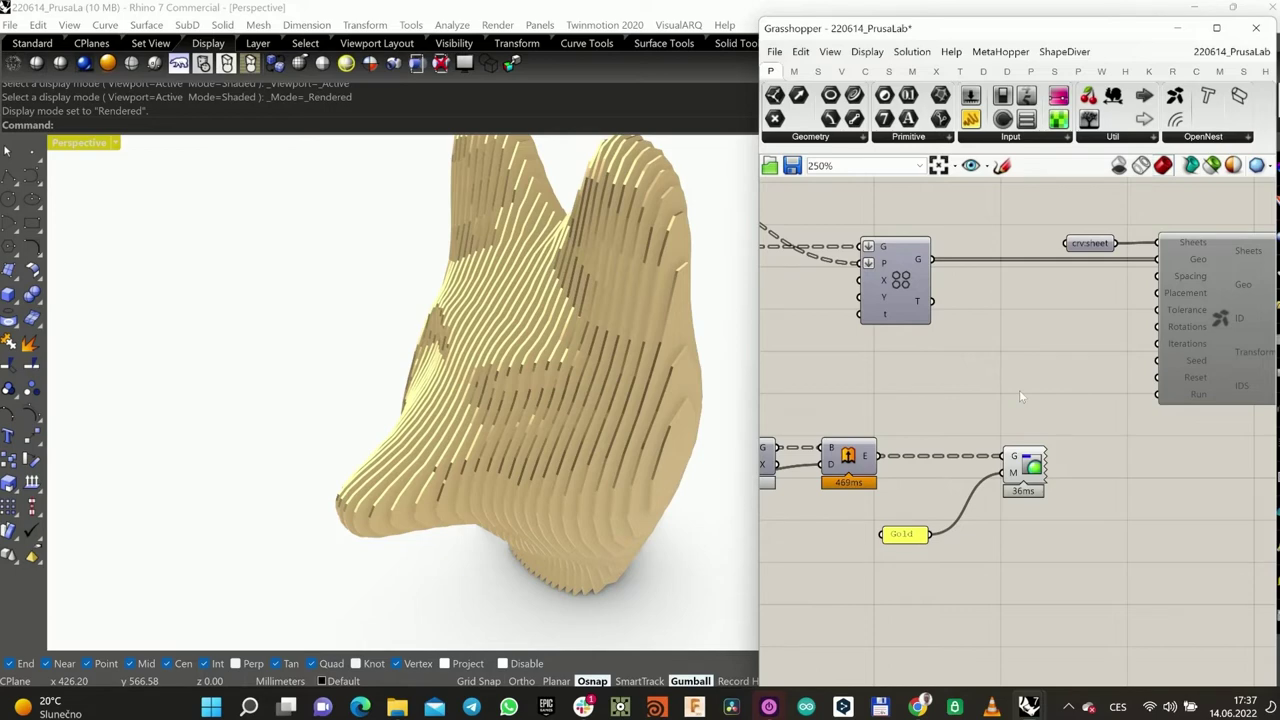
right_click_drag(1006, 526, 988, 502)
mouse_move(957, 541)
left_mouse_down()
mouse_move(843, 489)
mouse_move(949, 565)
left_mouse_up()
left_click(1006, 451)
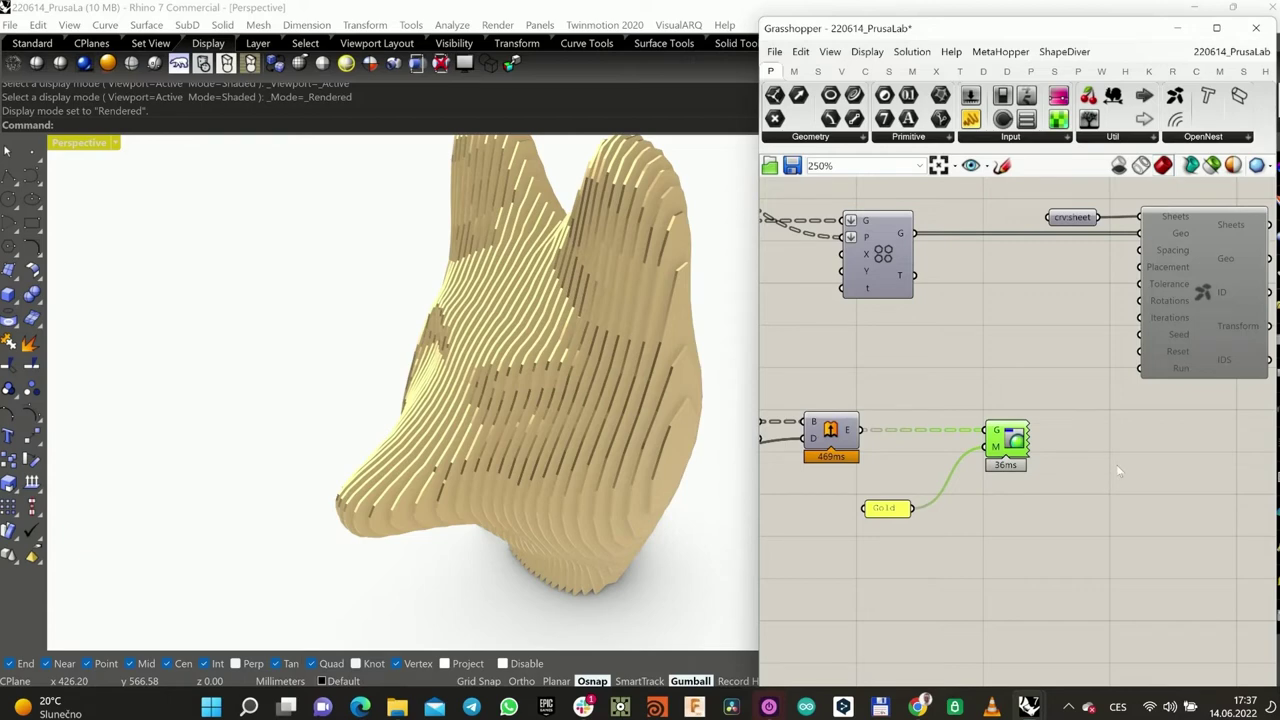
key("ctrl+q")
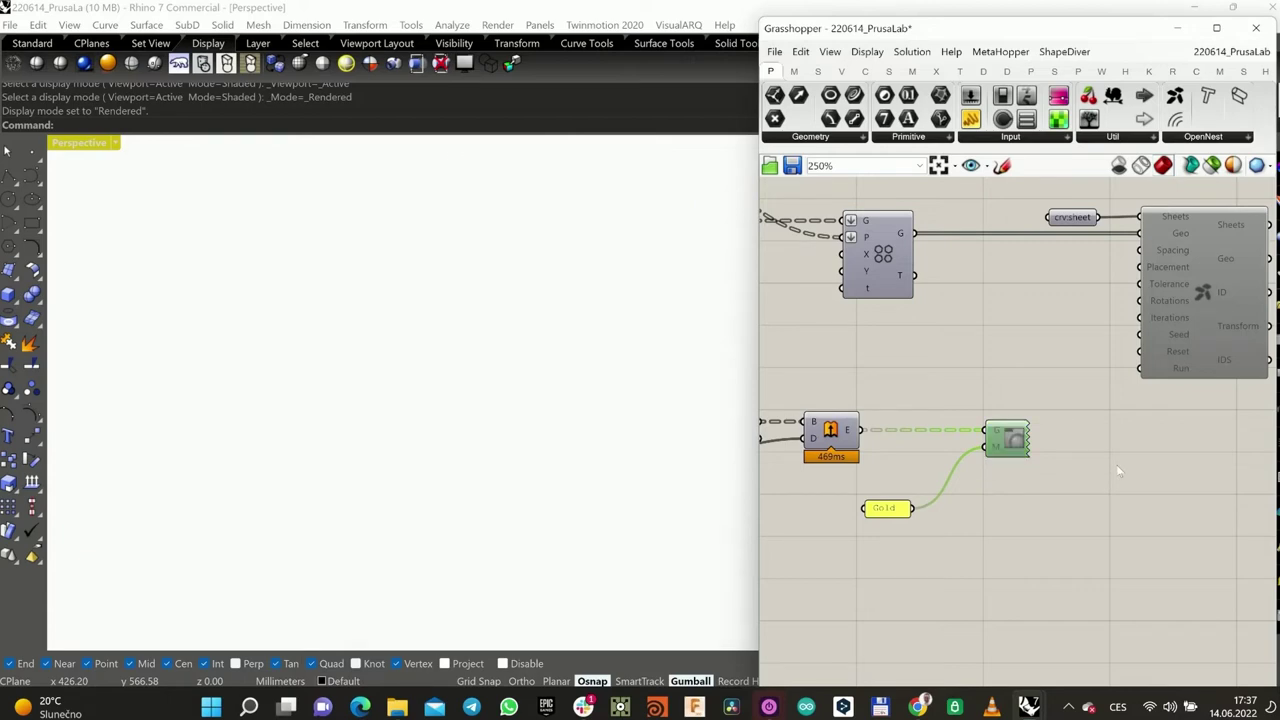
Step: Examine the plane component built from the section area centres and the geometry and plane inputs of Pack Objects
scroll(991, 262, "down", 3)
right_click_drag(910, 300, 1024, 358)
scroll(913, 297, "up", 3)
left_click(910, 279)
right_click_drag(899, 361, 1003, 352)
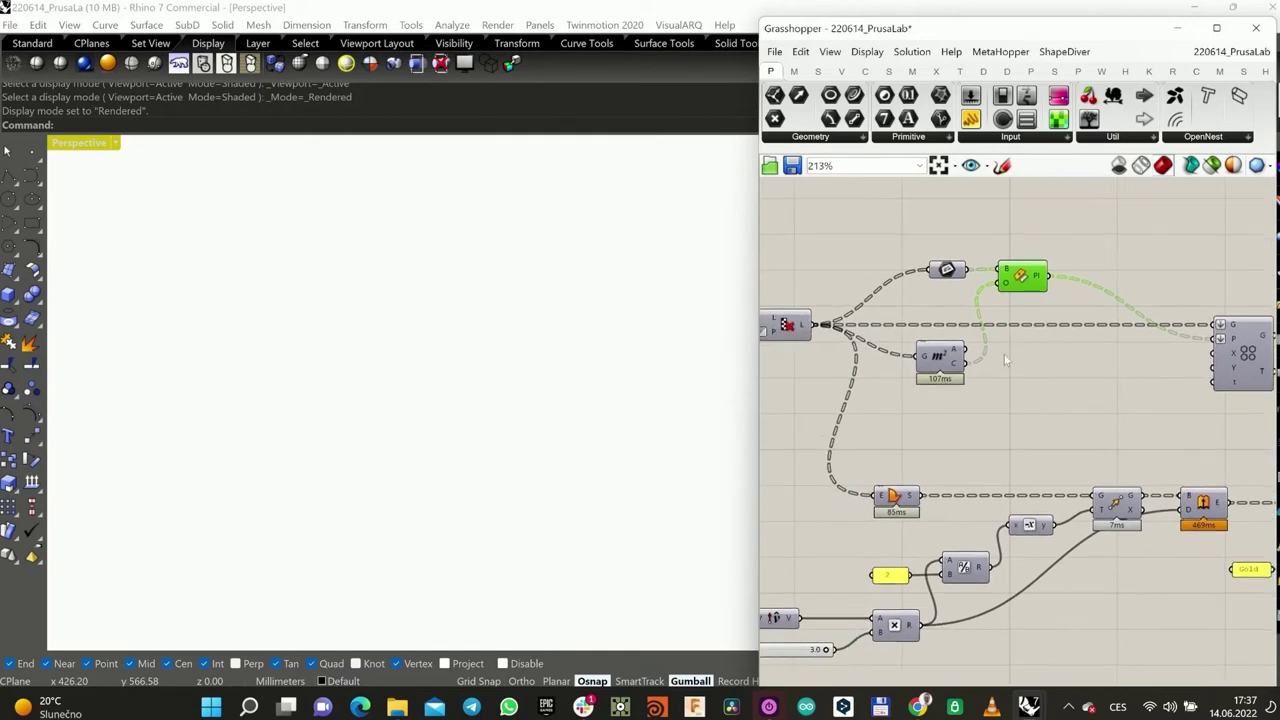
scroll(1005, 360, "down", 2)
left_click(1183, 347)
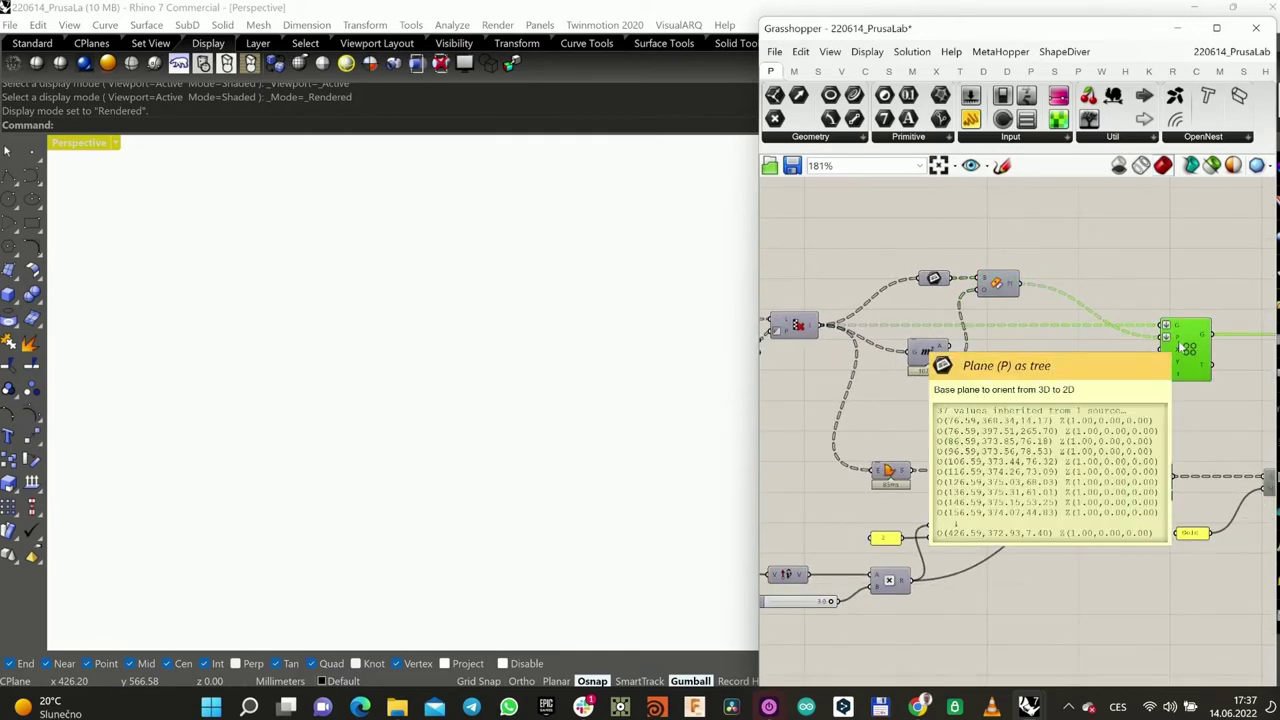
Step: View the row of flattened contour curves beside the sheet outline with the Pack Objects component selected
left_click(263, 374)
scroll(357, 411, "down", 10)
scroll(358, 421, "down", 6)
right_click_drag(270, 418, 554, 425)
scroll(334, 429, "down", 6)
right_click_drag(1207, 305, 879, 335)
left_click(1022, 330)
left_click(905, 385)
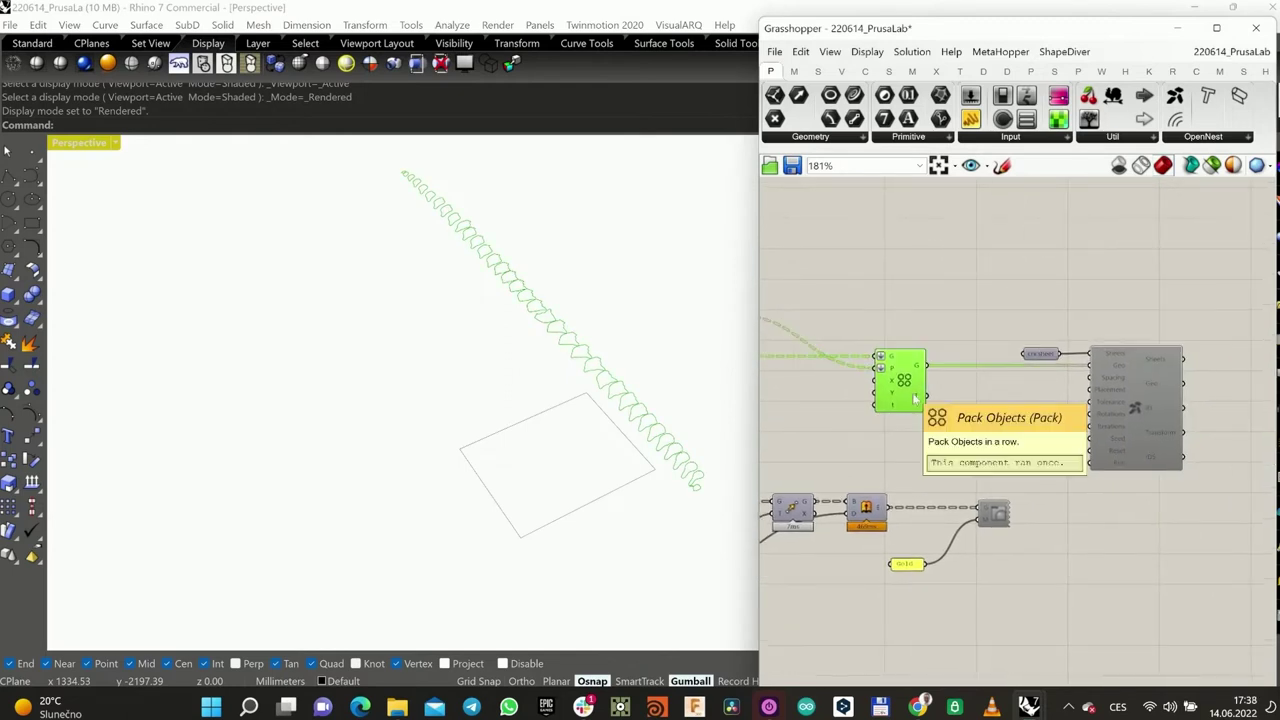
Step: Enable the Custom Preview component again and view the solid model together with the packed curves
right_click_drag(982, 502, 1000, 500)
left_click(1010, 513)
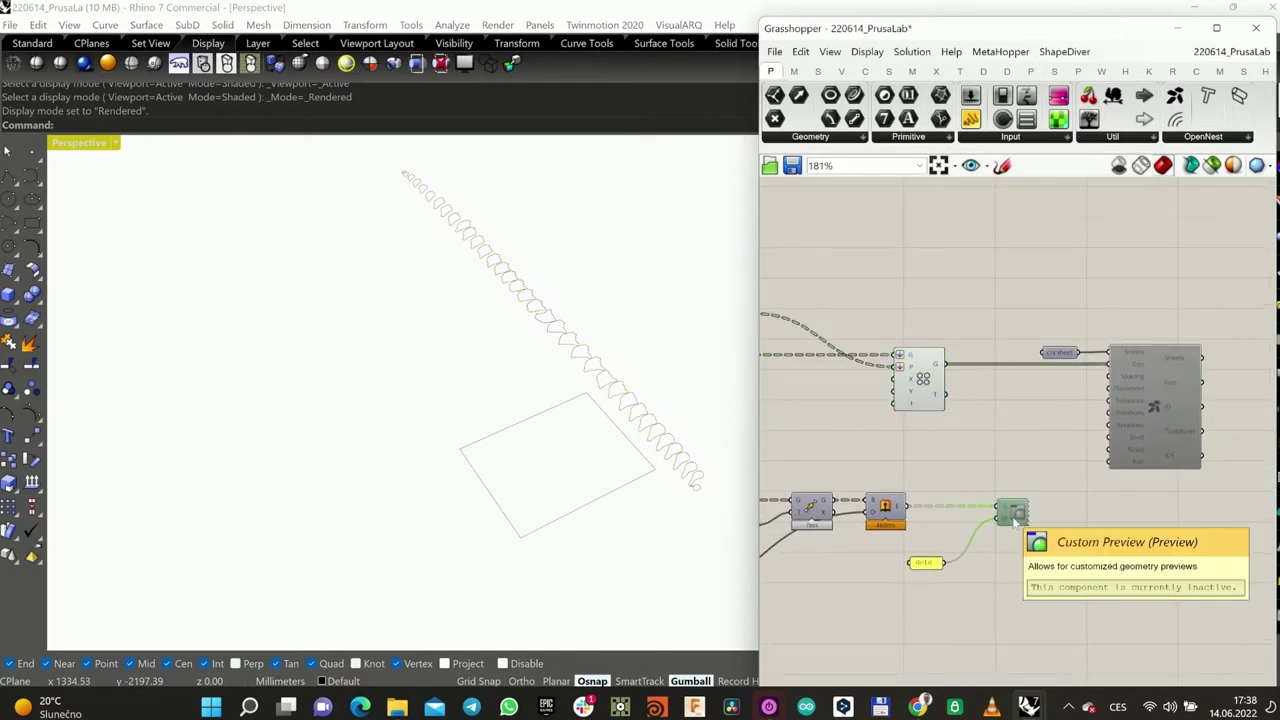
key("ctrl+e")
right_click_drag(509, 467, 740, 425)
Step: Enable the OpenNest component to nest the packed contours onto the sheet, and view the nested layout up close
left_click(1182, 403)
right_click_drag(1172, 442, 1012, 426)
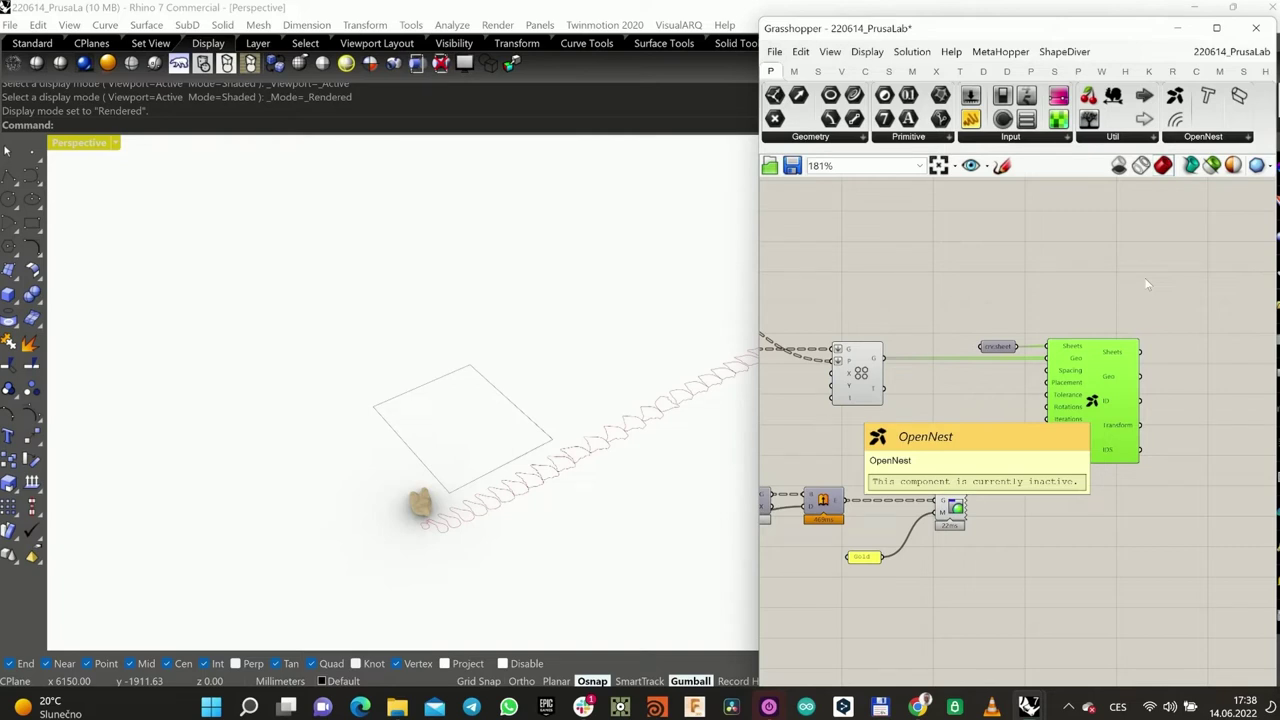
left_click(1147, 285)
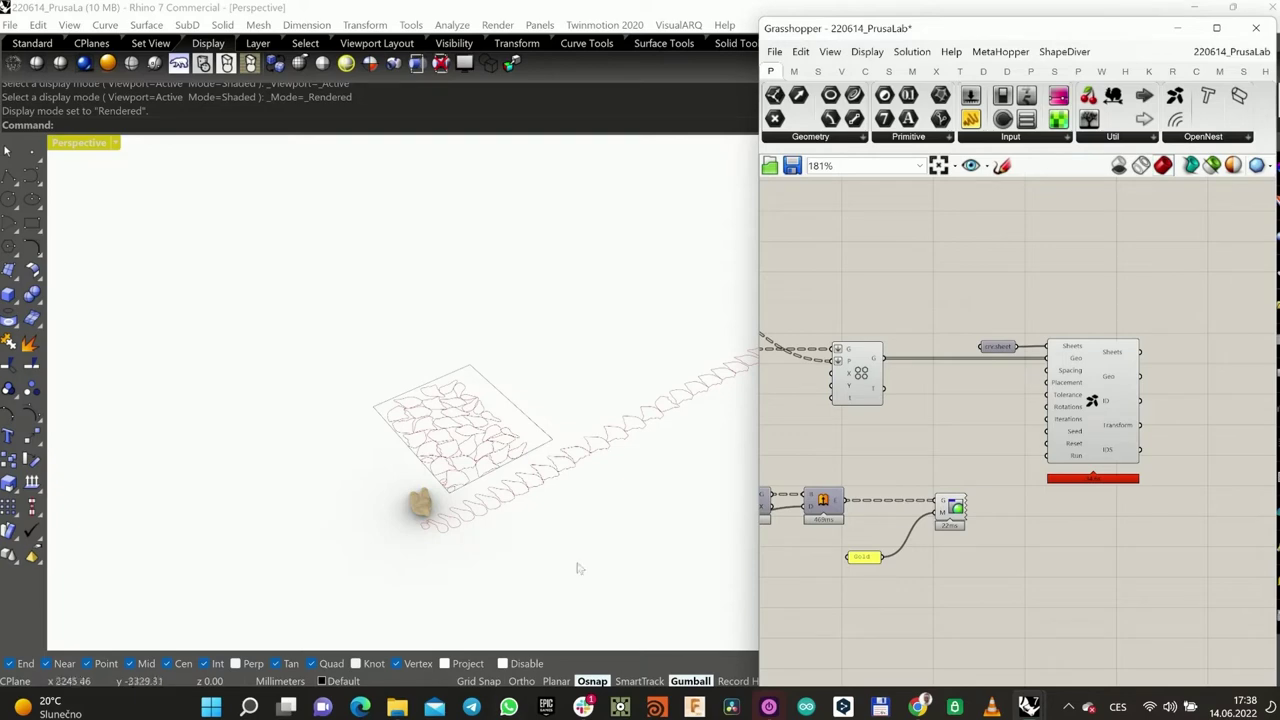
scroll(458, 434, "up", 5)
scroll(458, 434, "up", 10)
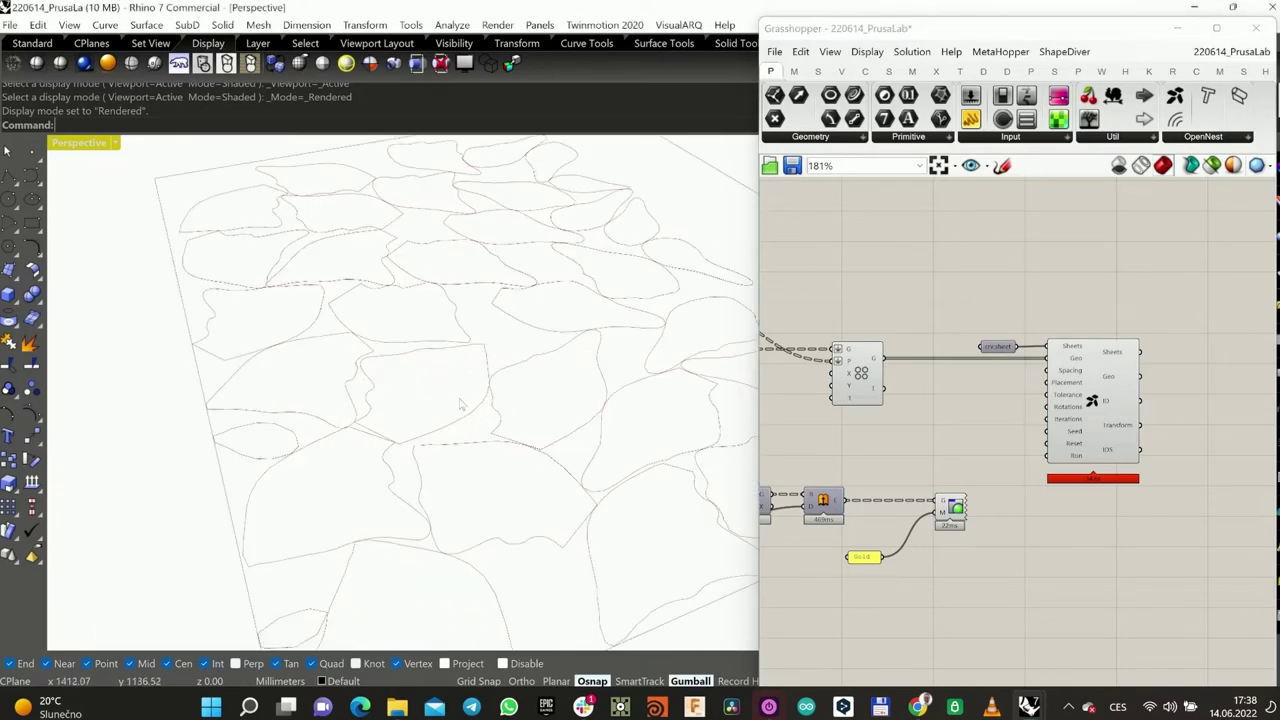
Step: View the nested contours on the sheet up close, and the whole scene with the head and the row of flattened curves
scroll(363, 381, "up", 10)
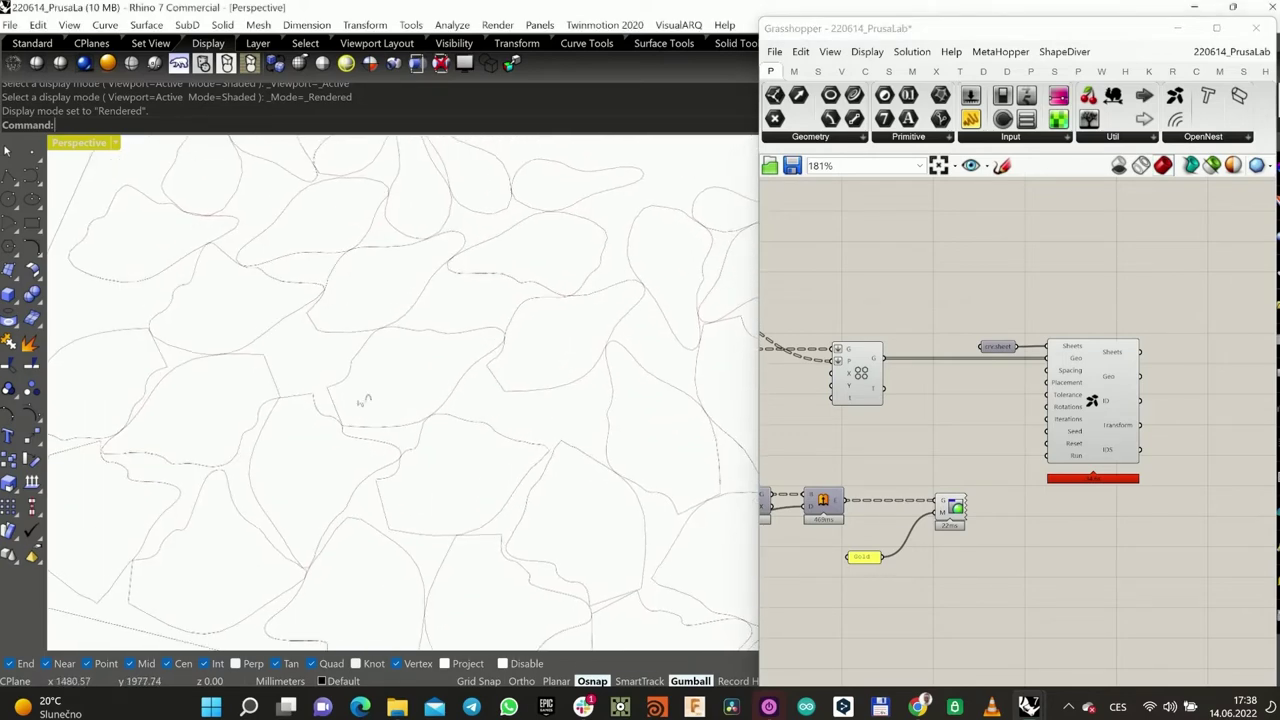
scroll(330, 350, "down", 8)
scroll(394, 436, "down", 10)
scroll(363, 428, "down", 2)
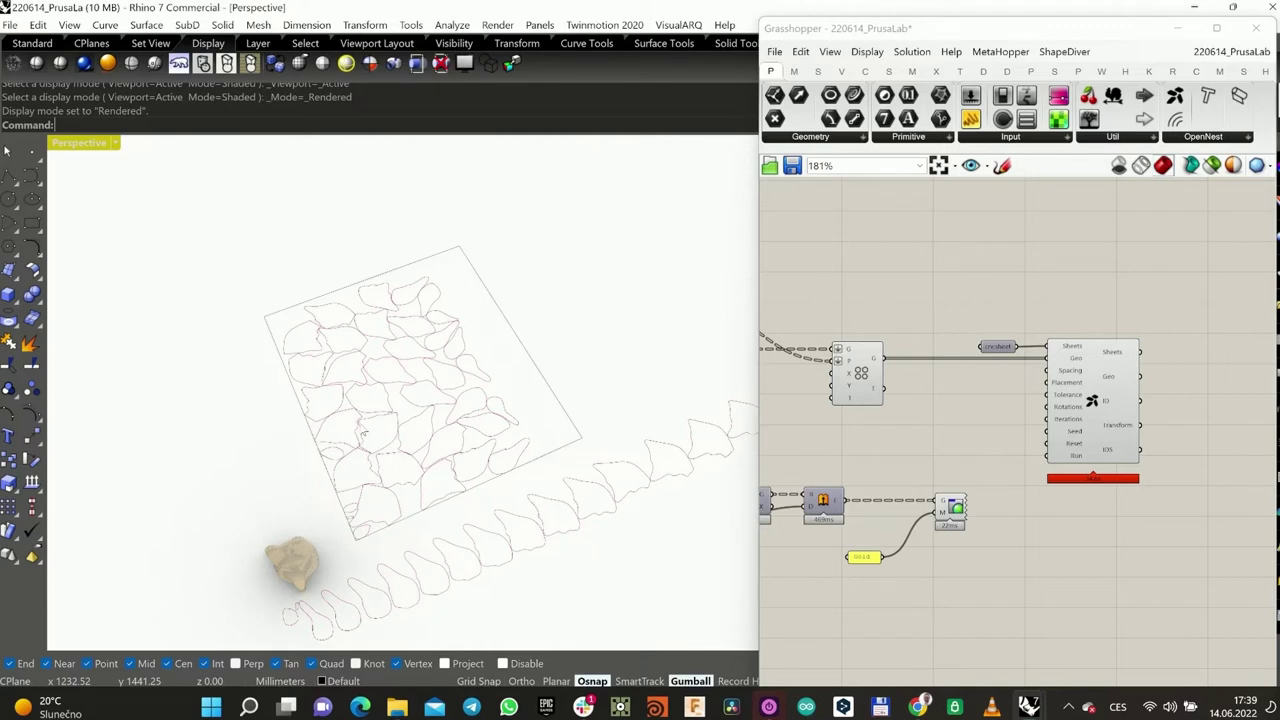
Step: Switch the perspective viewport to the Shaded display mode and view the sliced head beside the nested sheet
right_click_drag(431, 436, 420, 400)
left_click(36, 62)
right_click_drag(330, 300, 291, 346)
scroll(291, 354, "up", 7)
scroll(861, 368, "down", 2)
scroll(1012, 368, "down", 8)
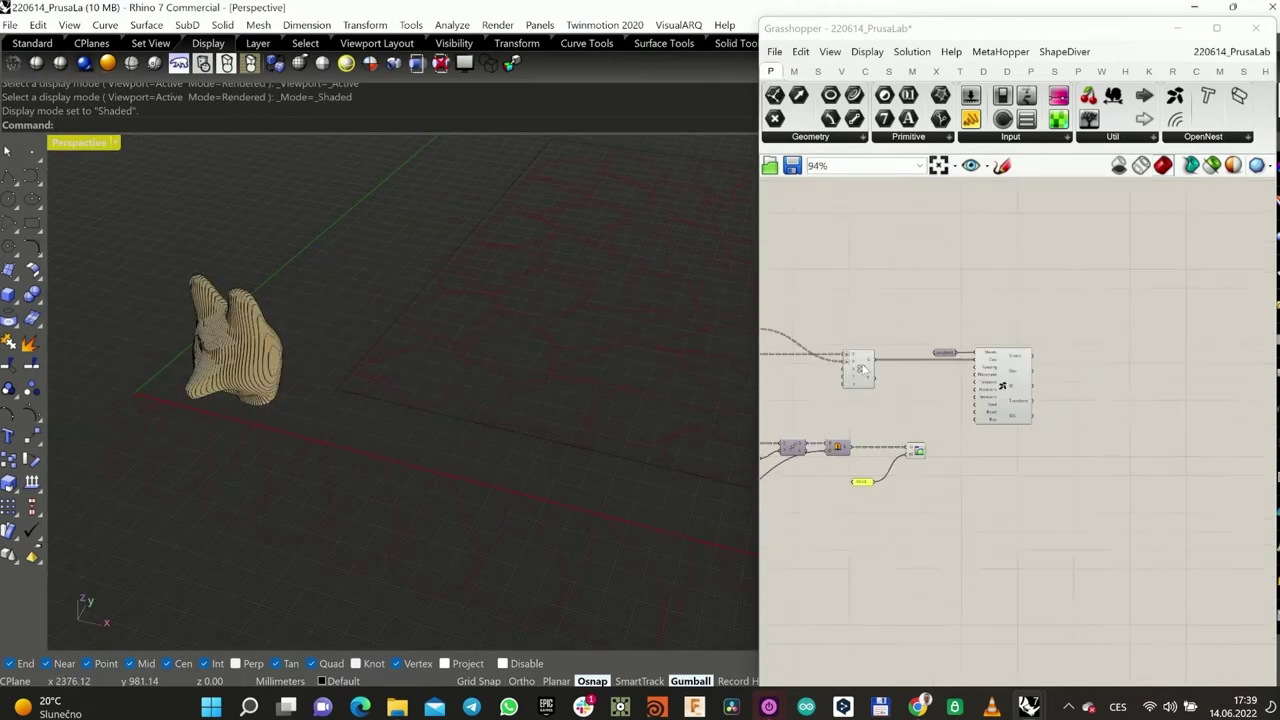
Step: Examine the component chain that transforms the head and calculates its bounding box volume
right_click_drag(871, 361, 966, 350)
scroll(855, 329, "up", 6)
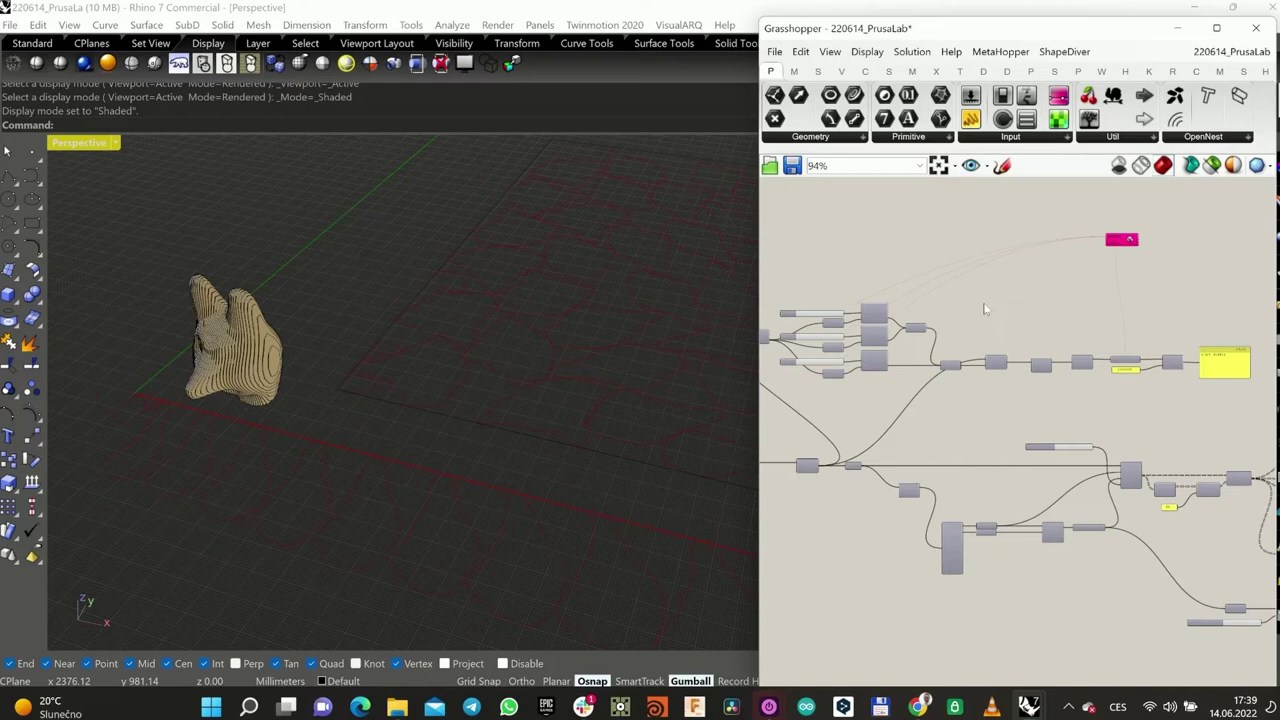
scroll(1088, 376, "up", 5)
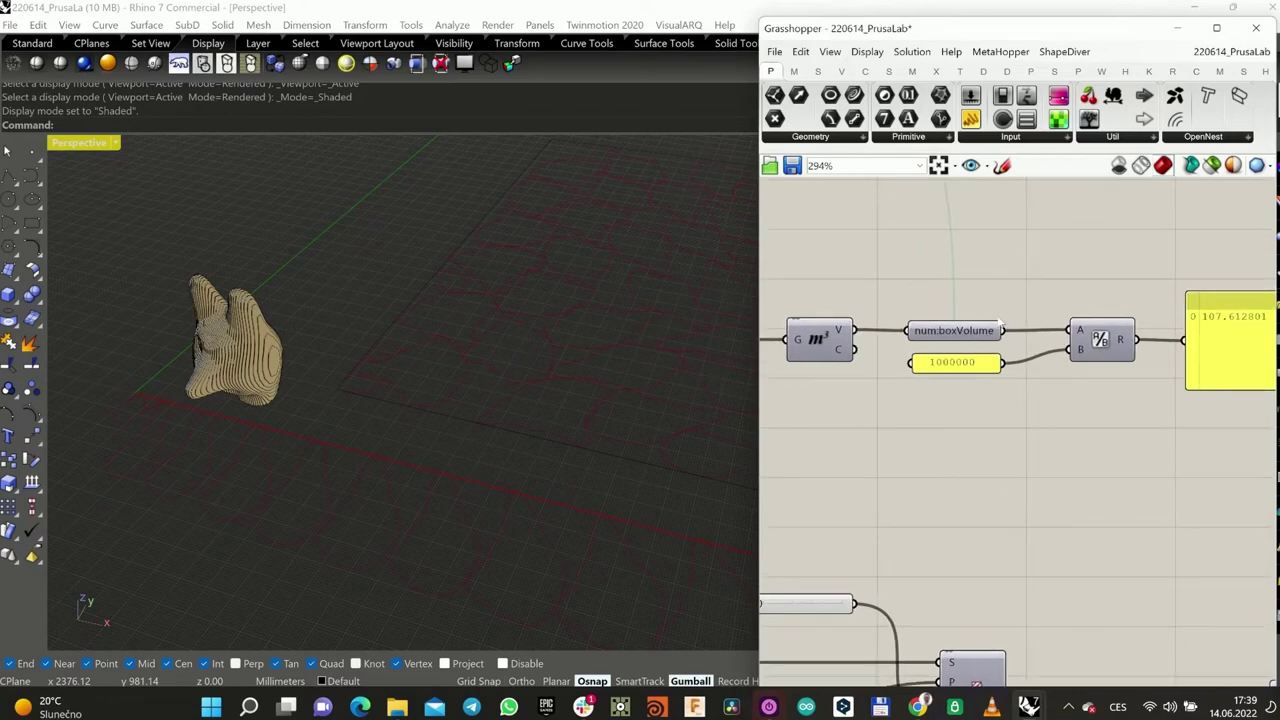
scroll(1010, 306, "down", 5)
scroll(1017, 306, "up", 4)
left_click(1163, 340)
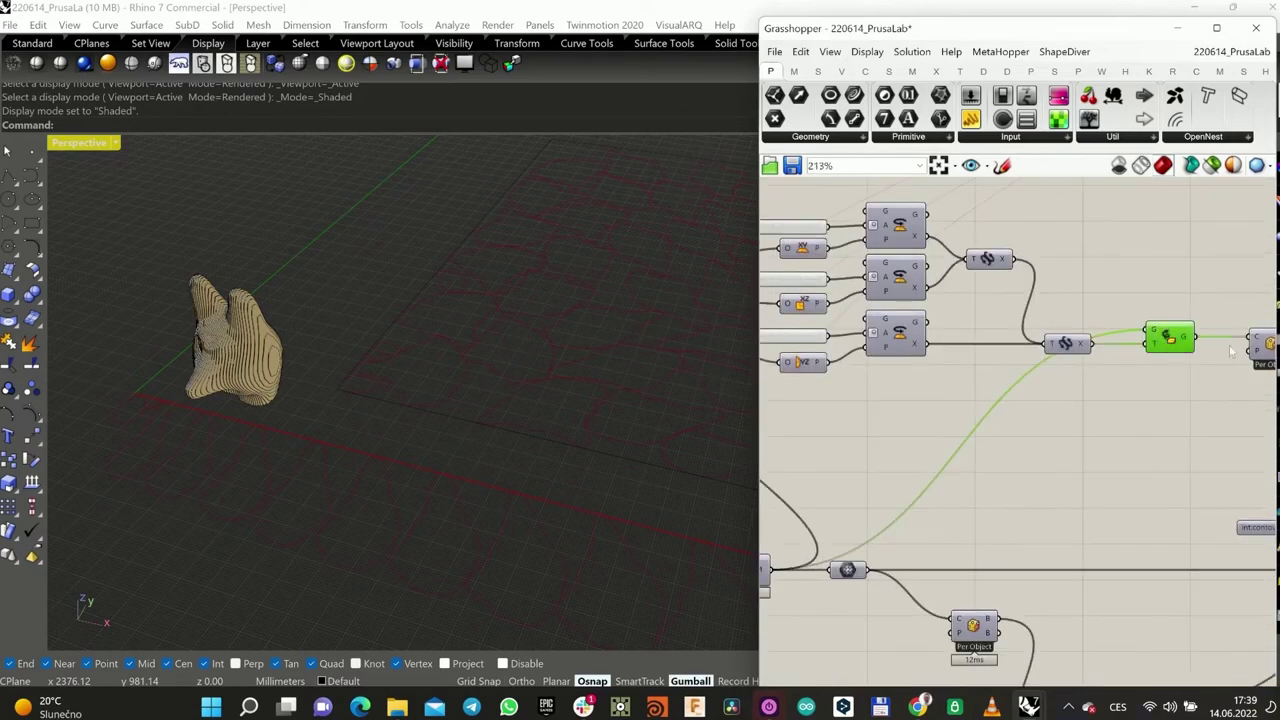
Step: Preview the Bounding Box component's box around the sliced head, view it from another angle, and hide it again
right_click_drag(1140, 330, 977, 322)
left_click(1100, 343)
key("ctrl+q")
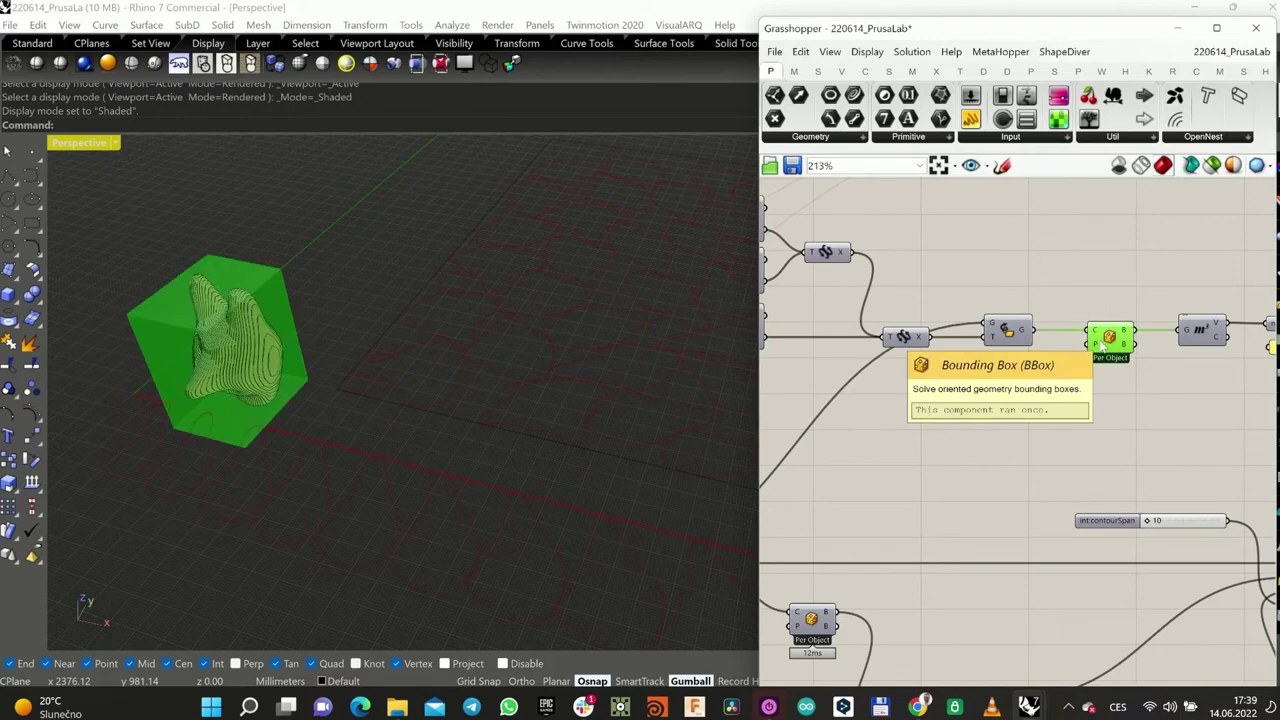
right_click_drag(405, 443, 262, 352)
right_click_drag(1017, 300, 887, 364)
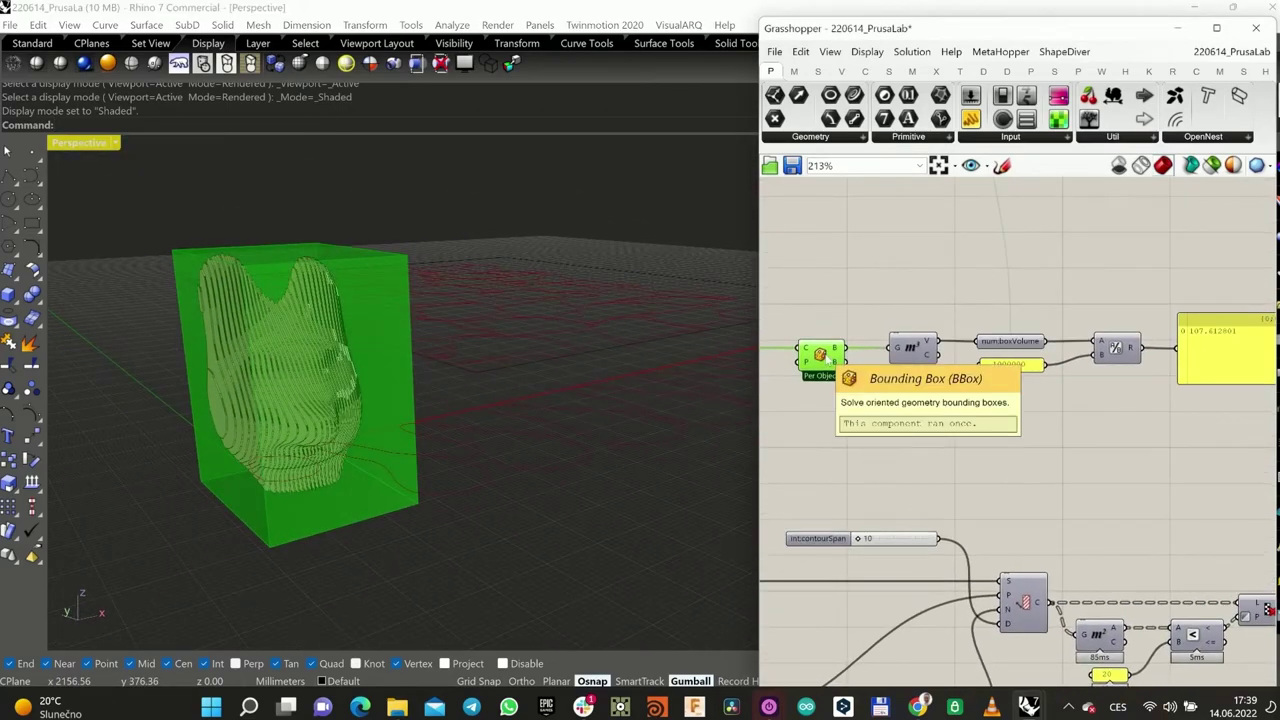
key("ctrl+q")
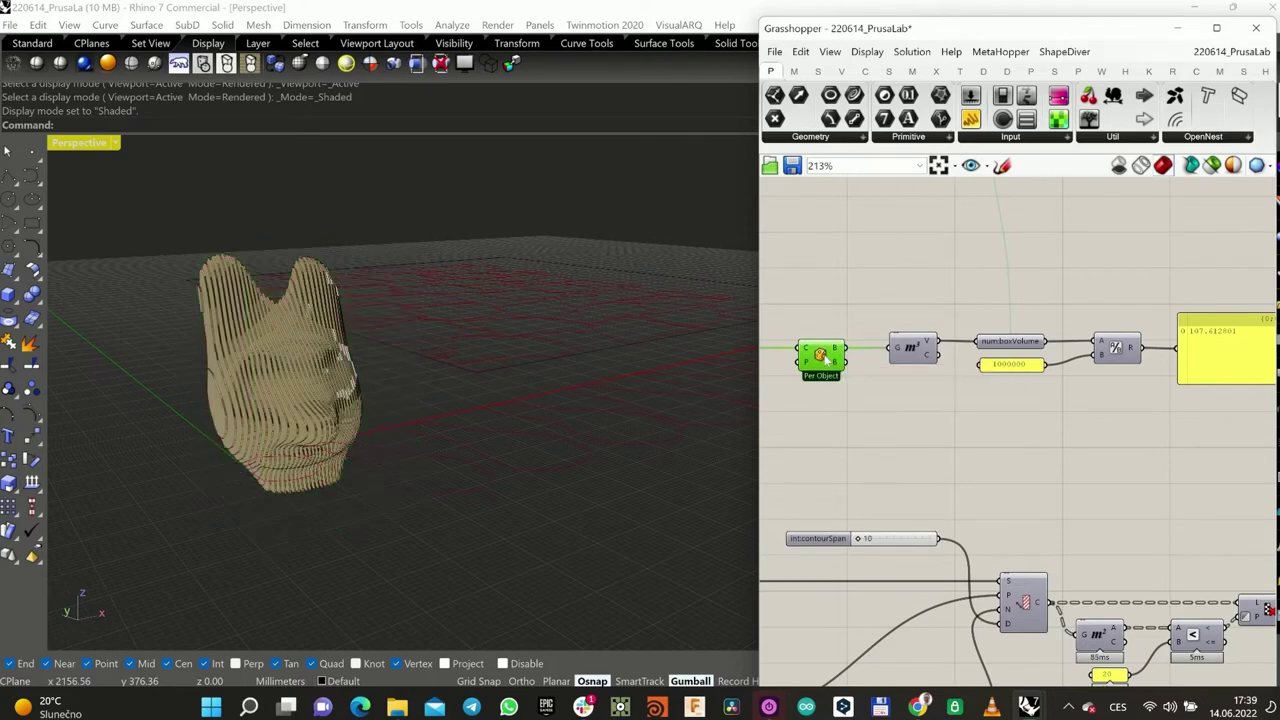
Step: Examine the Galapagos component's genome connections and its fitness link to the box volume number
scroll(903, 307, "down", 3)
right_click_drag(907, 304, 1031, 411)
scroll(1115, 318, "up", 5)
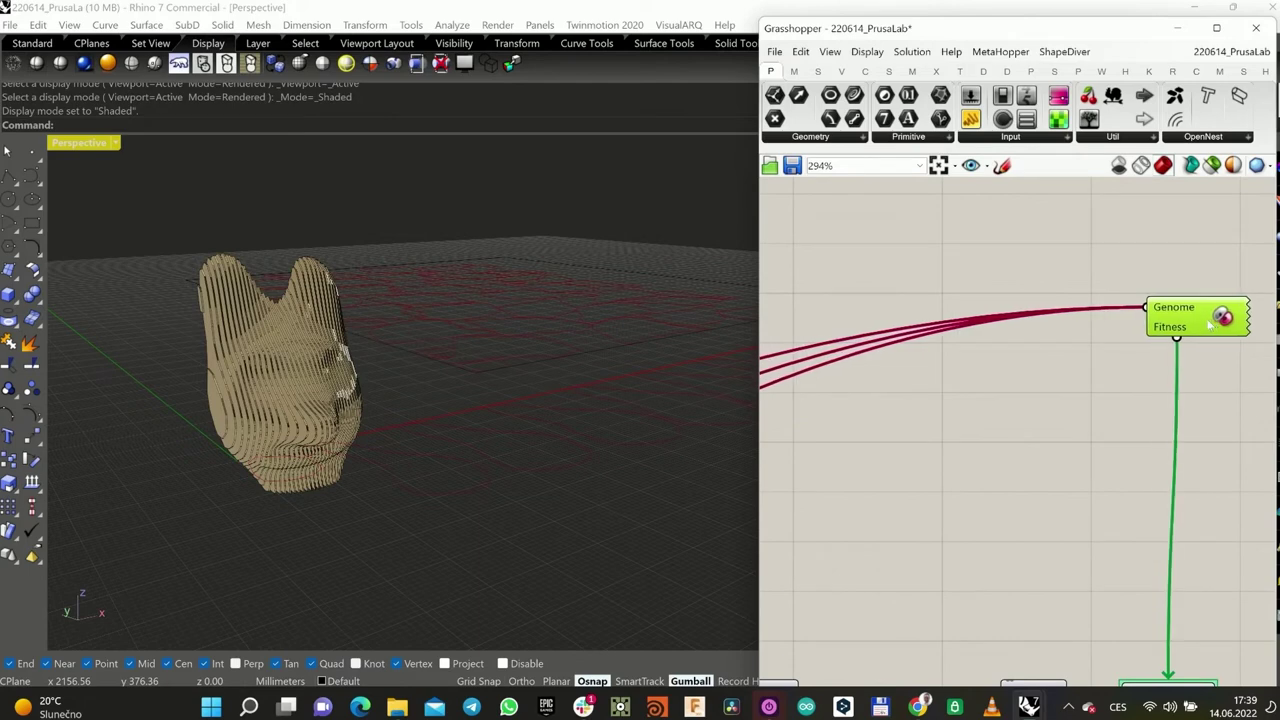
right_click_drag(1201, 371, 1004, 323)
scroll(988, 352, "down", 2)
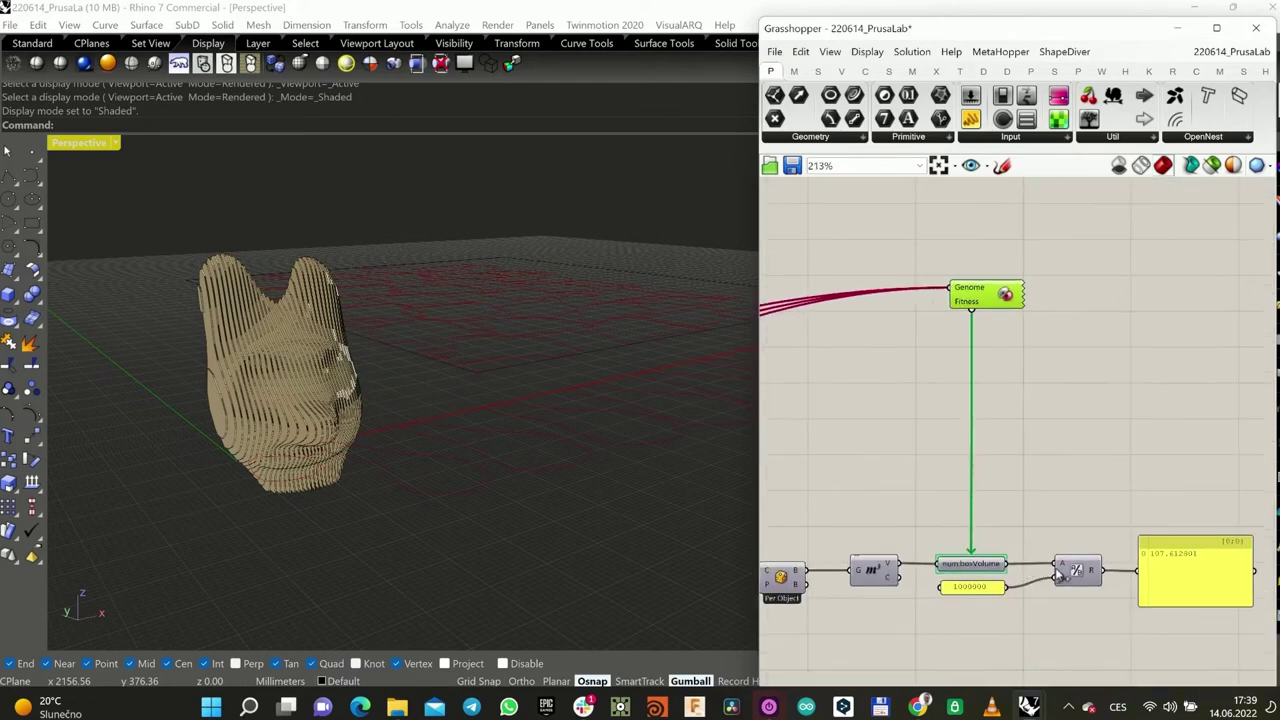
Step: Enable the preview of the Bounding Box and Transform components and view the transformed head inside its box
left_click(790, 580)
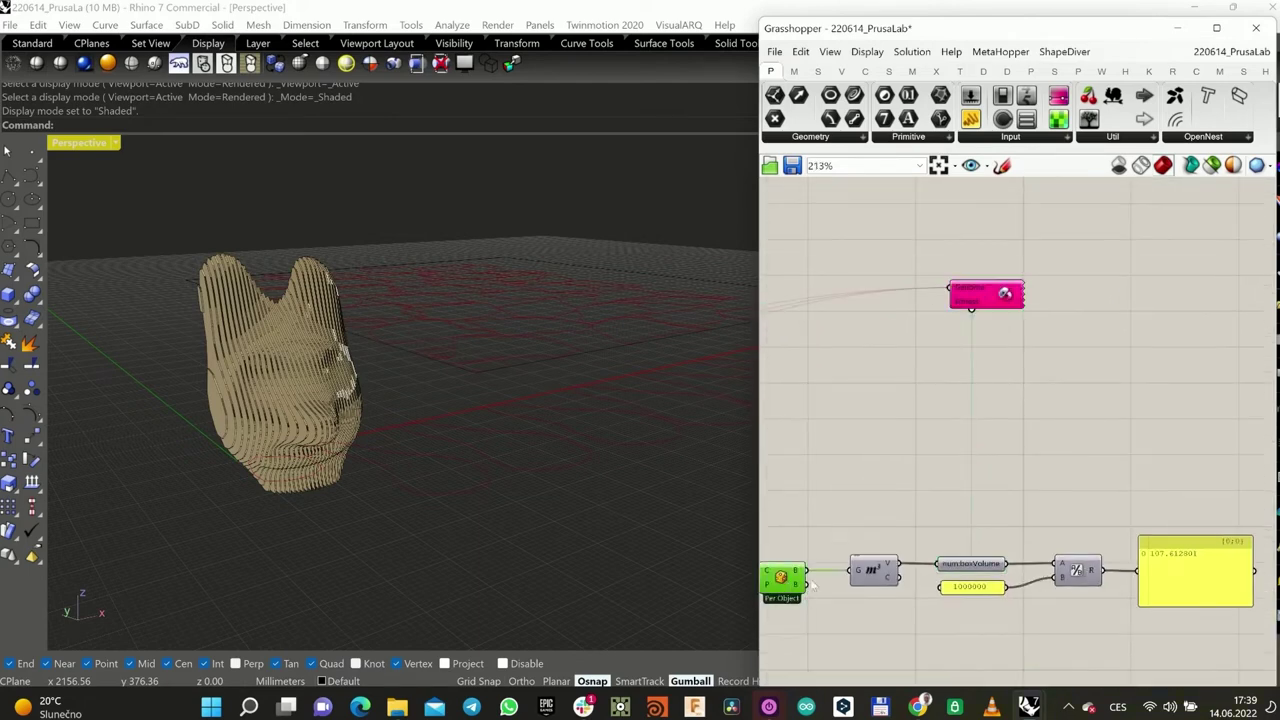
right_click_drag(920, 503, 1051, 495)
left_click(1052, 494)
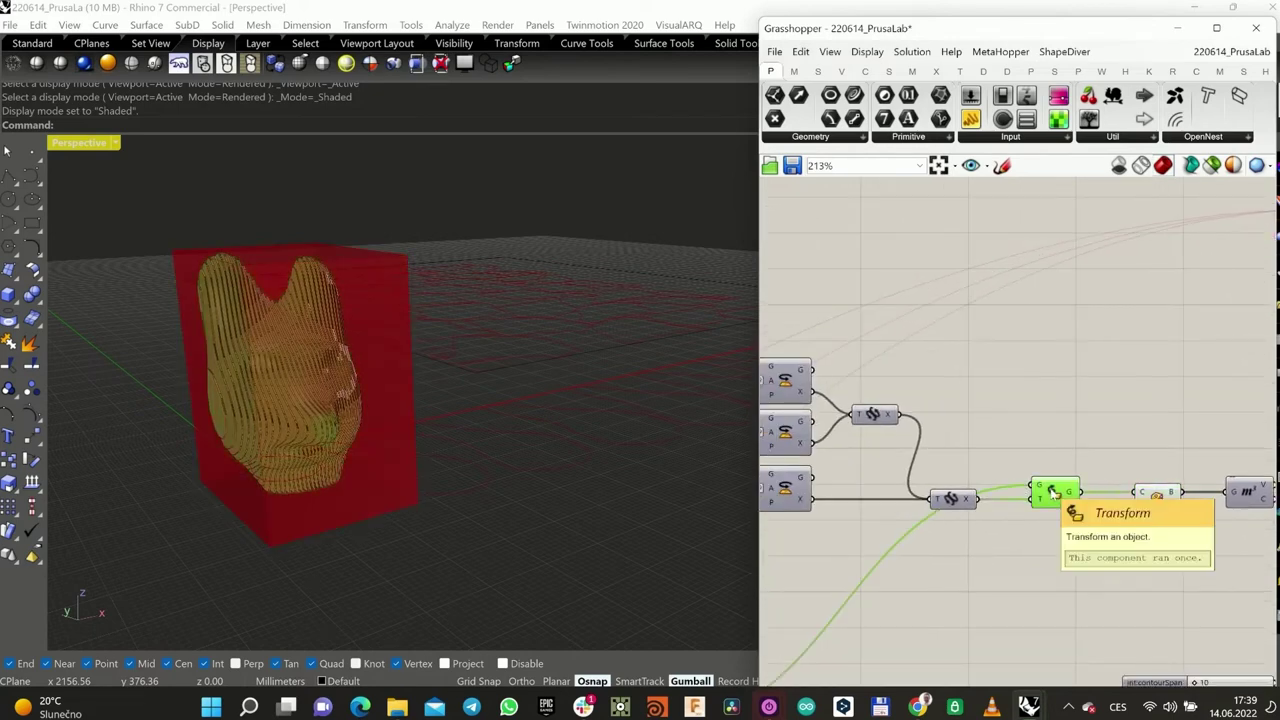
right_click_drag(579, 493, 418, 500)
scroll(250, 470, "up", 5)
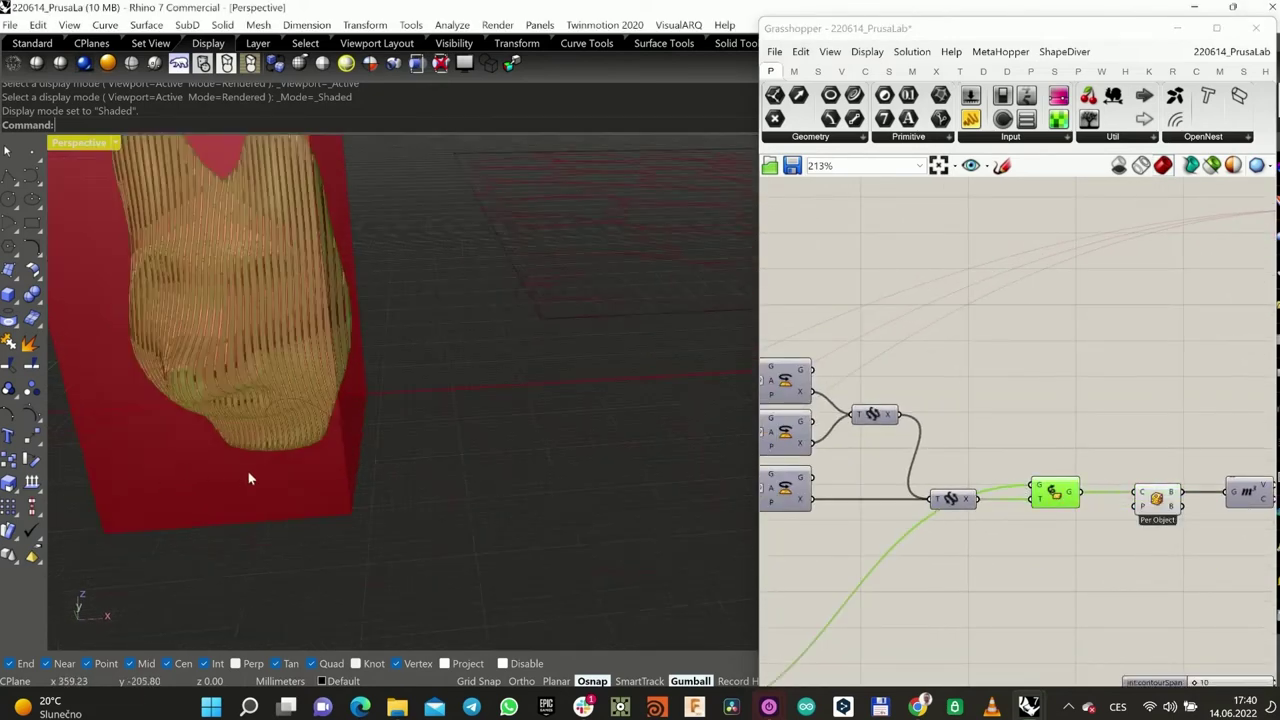
Step: Turn off the preview of the Custom Preview component so only the head and its bounding box are shown
scroll(1002, 370, "down", 5)
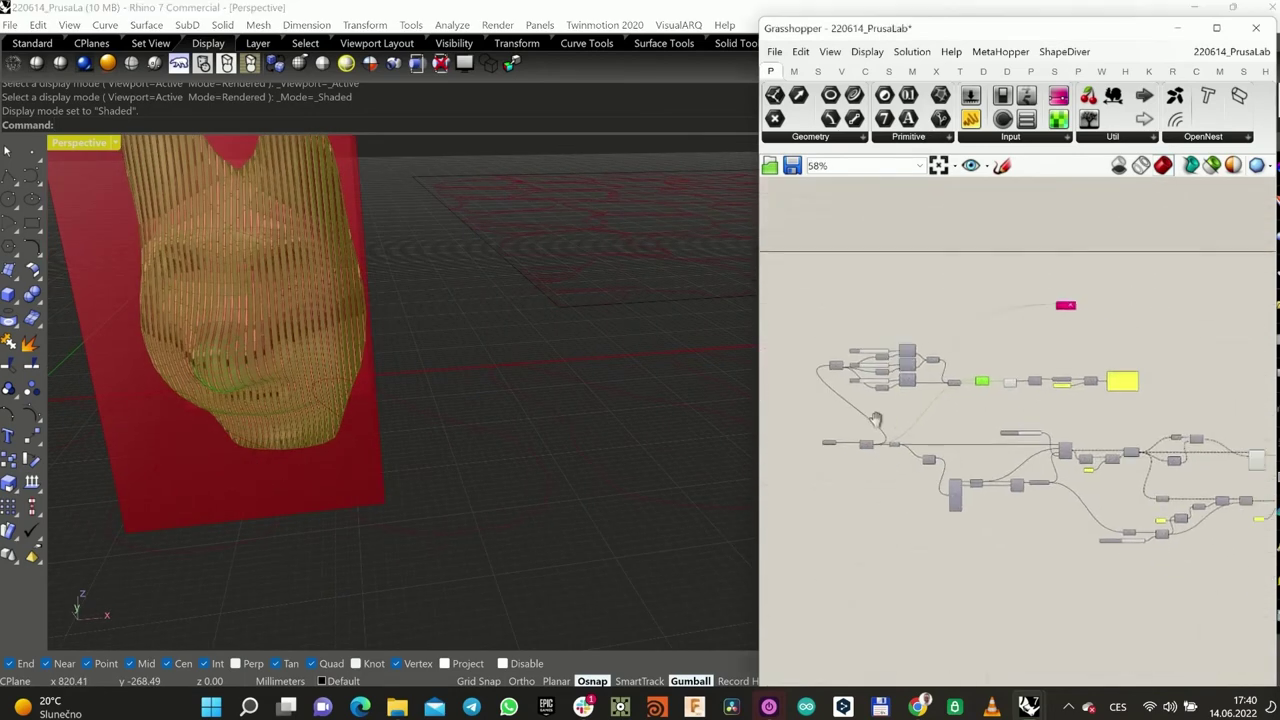
scroll(1097, 465, "up", 3)
left_click(1135, 507)
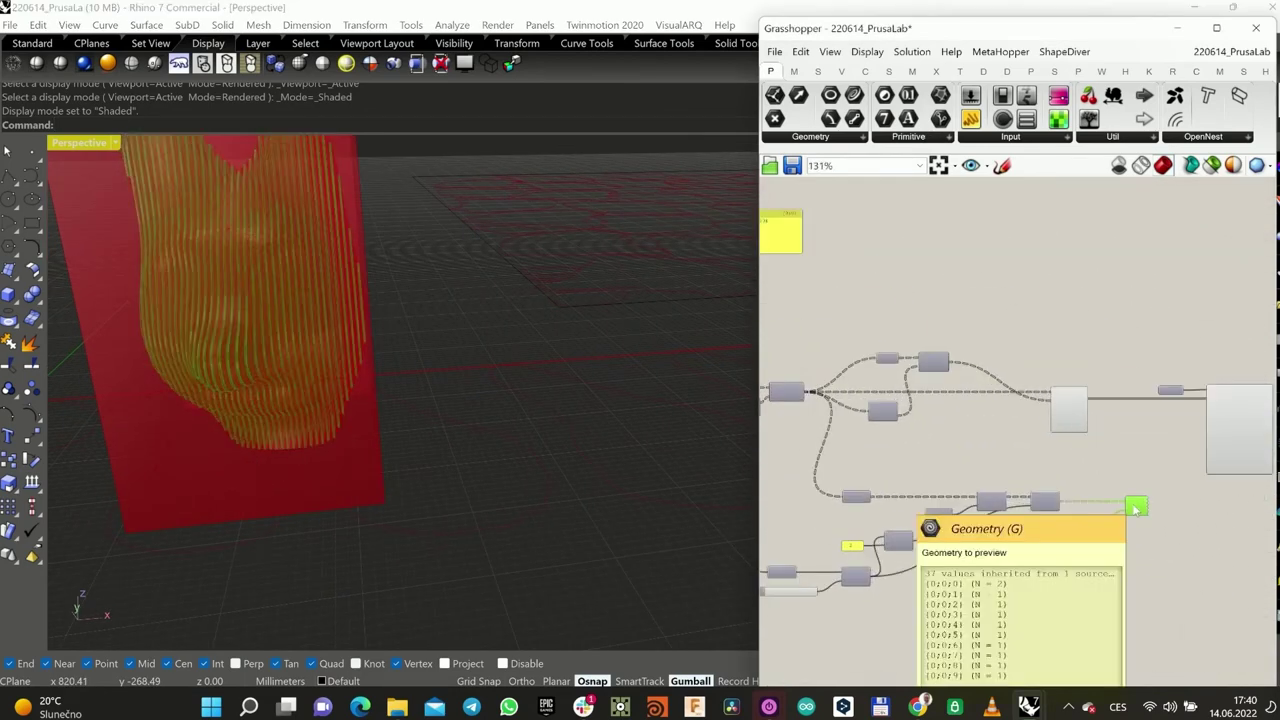
scroll(543, 409, "down", 5)
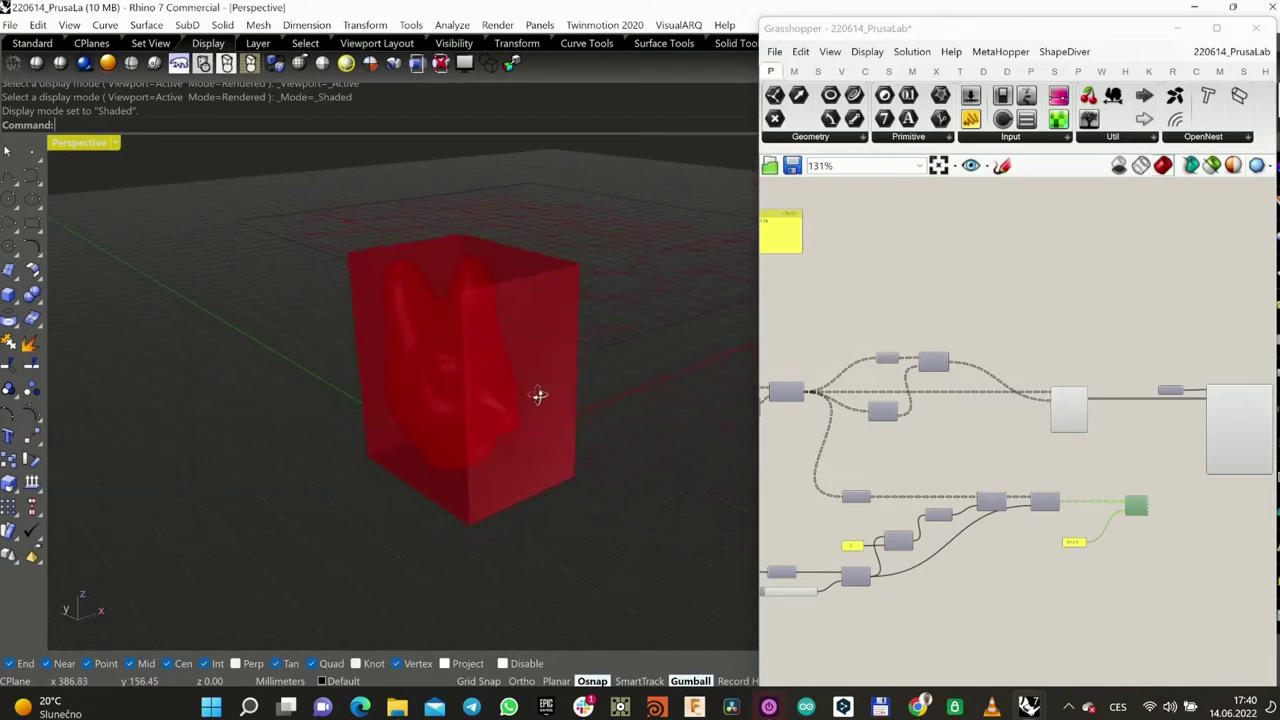
scroll(1026, 340, "down", 3)
Step: Open the Galapagos Editor and show its solver page beside the model view
scroll(1026, 340, "up", 5)
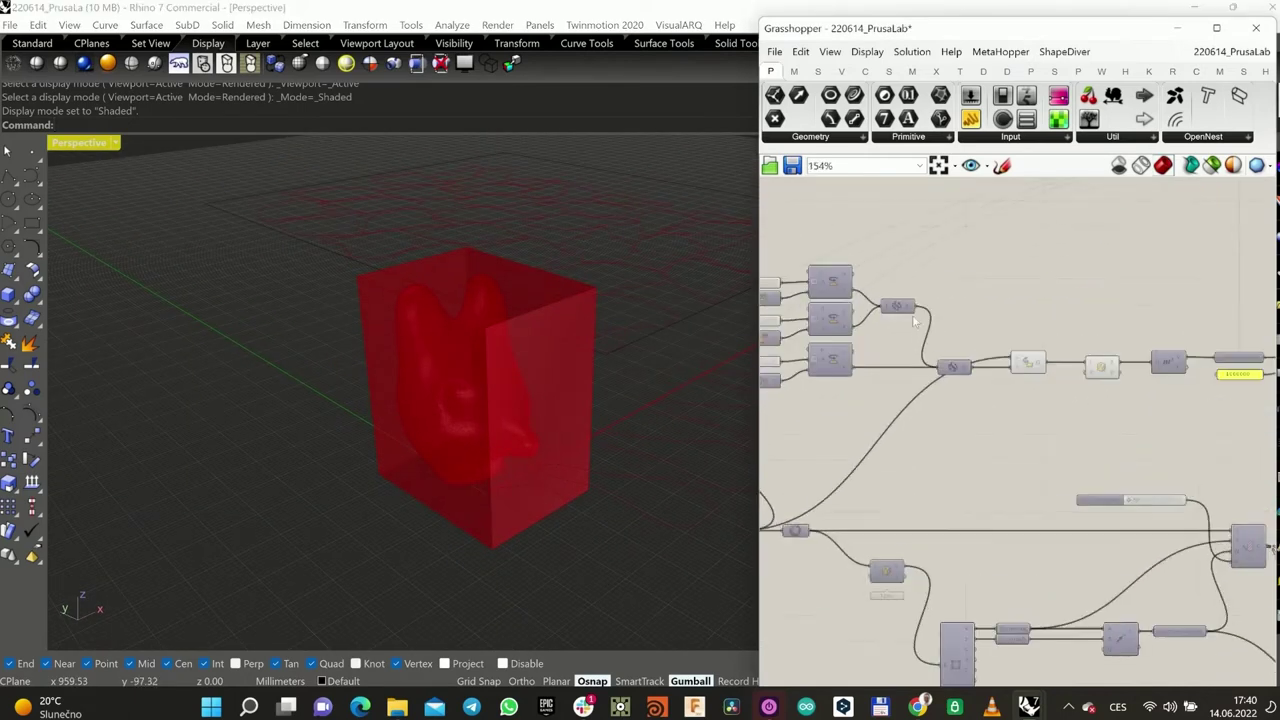
right_click_drag(1078, 300, 1023, 339)
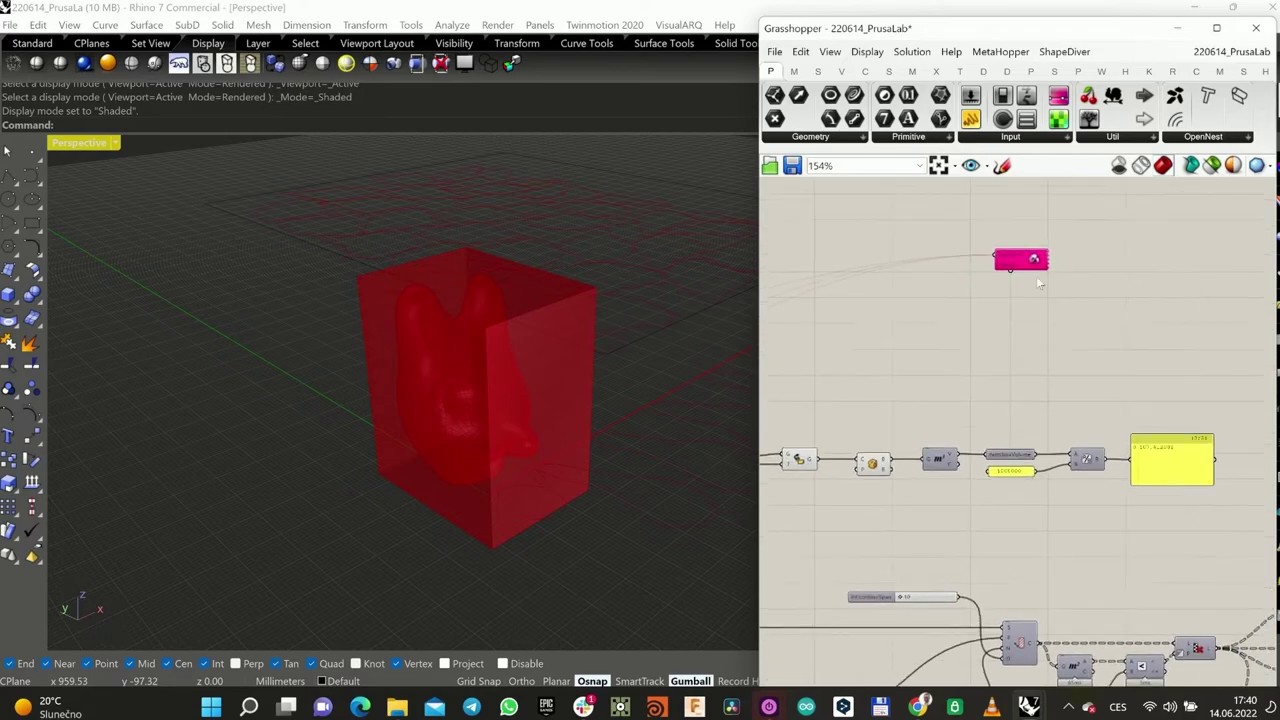
scroll(1036, 265, "up", 3)
double_click(1034, 252)
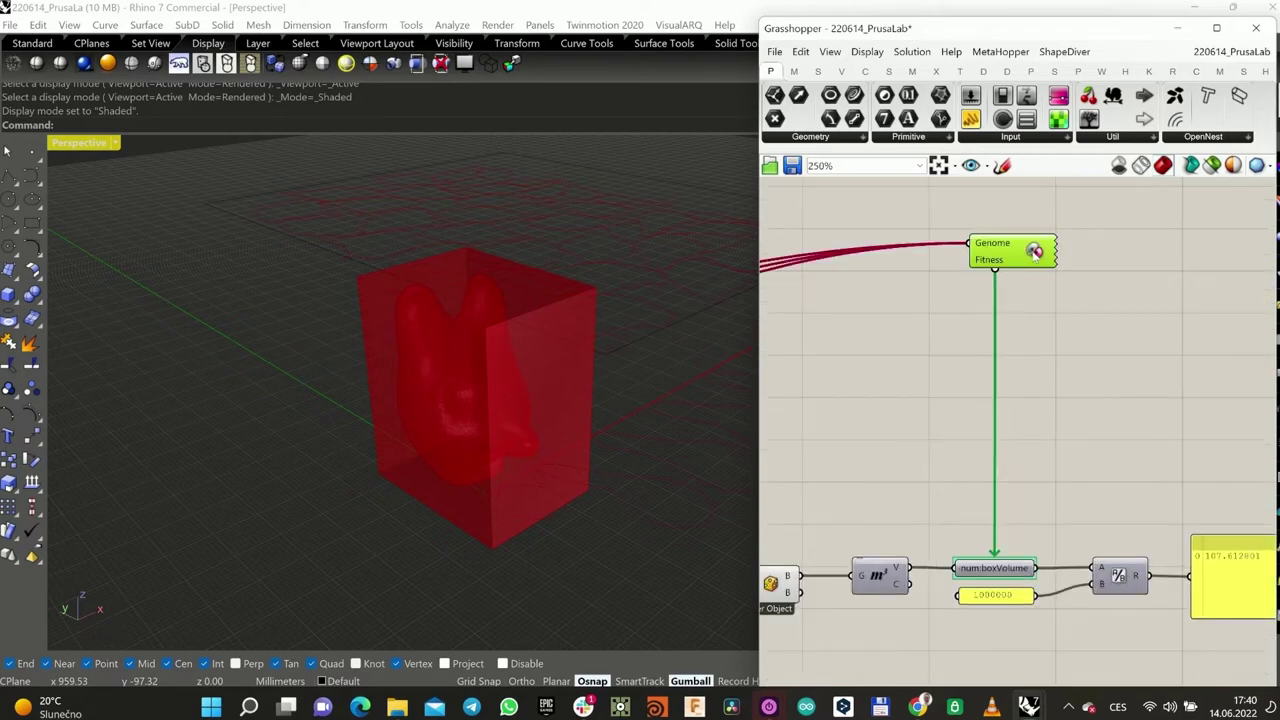
left_click_drag(905, 27, 802, 59)
left_click(722, 74)
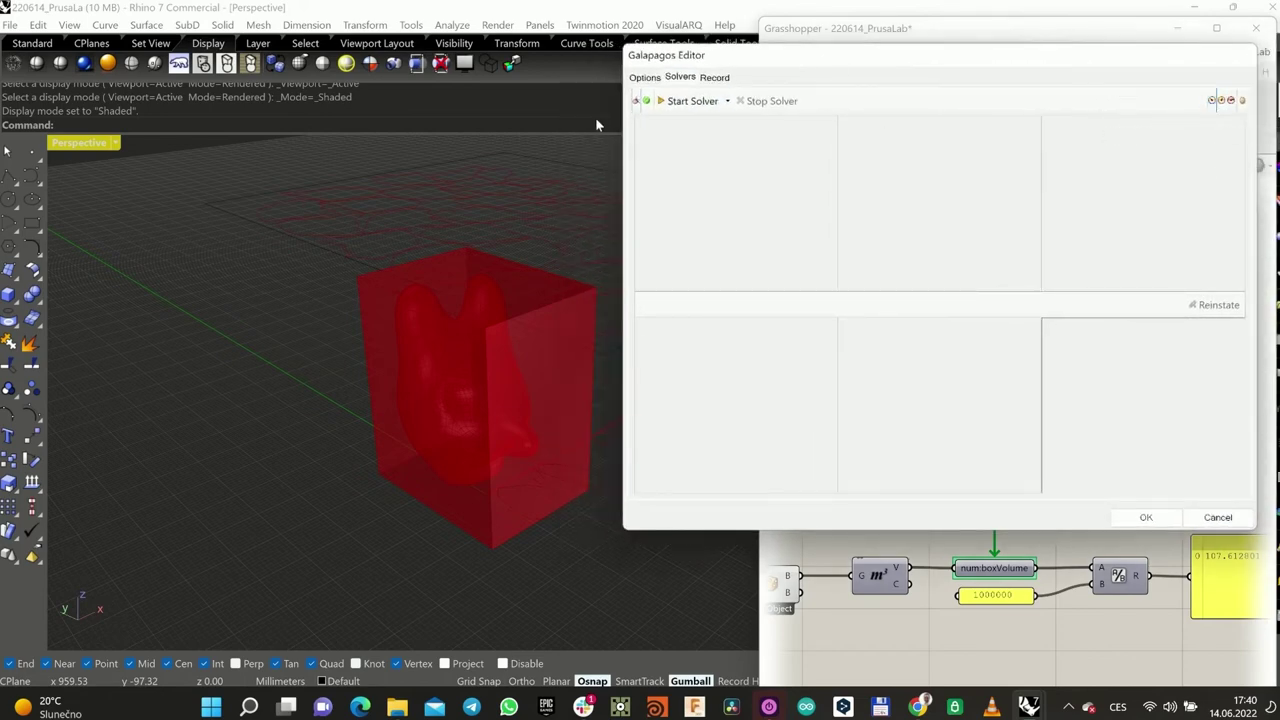
Step: Run the Galapagos solver, stop it after a number of generations, and check the resulting box volume
left_click(664, 108)
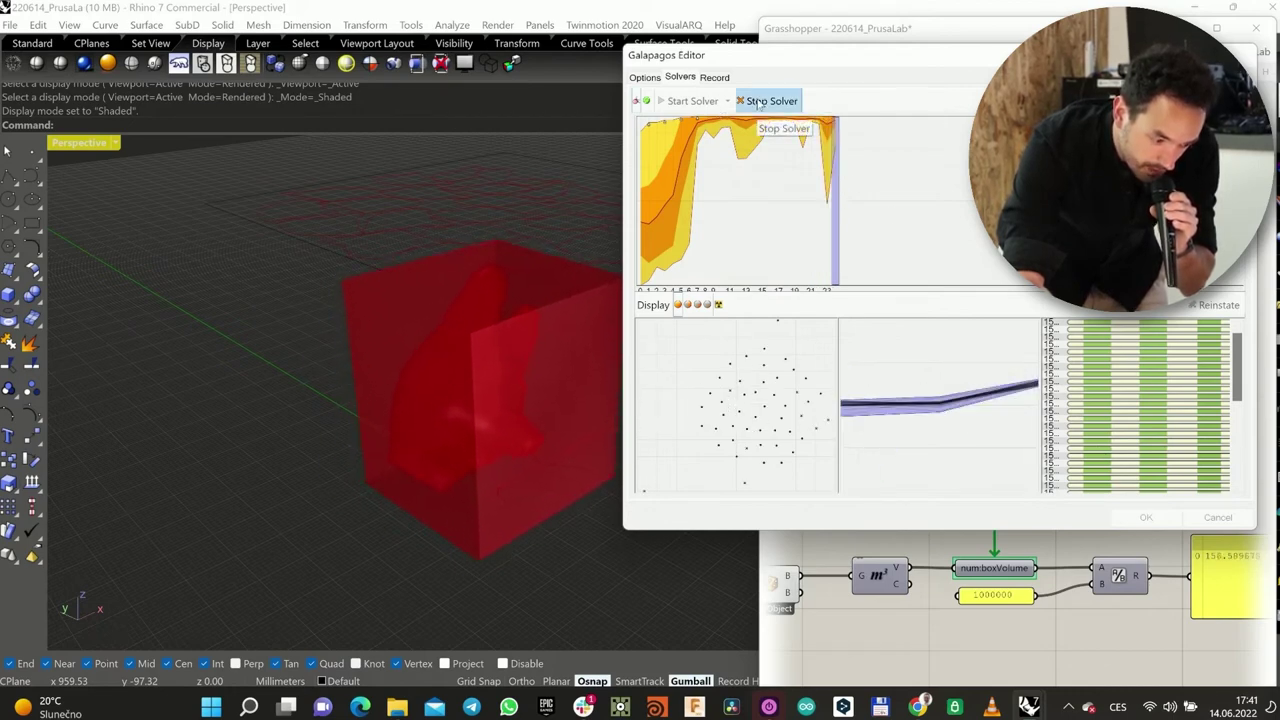
left_click(763, 103)
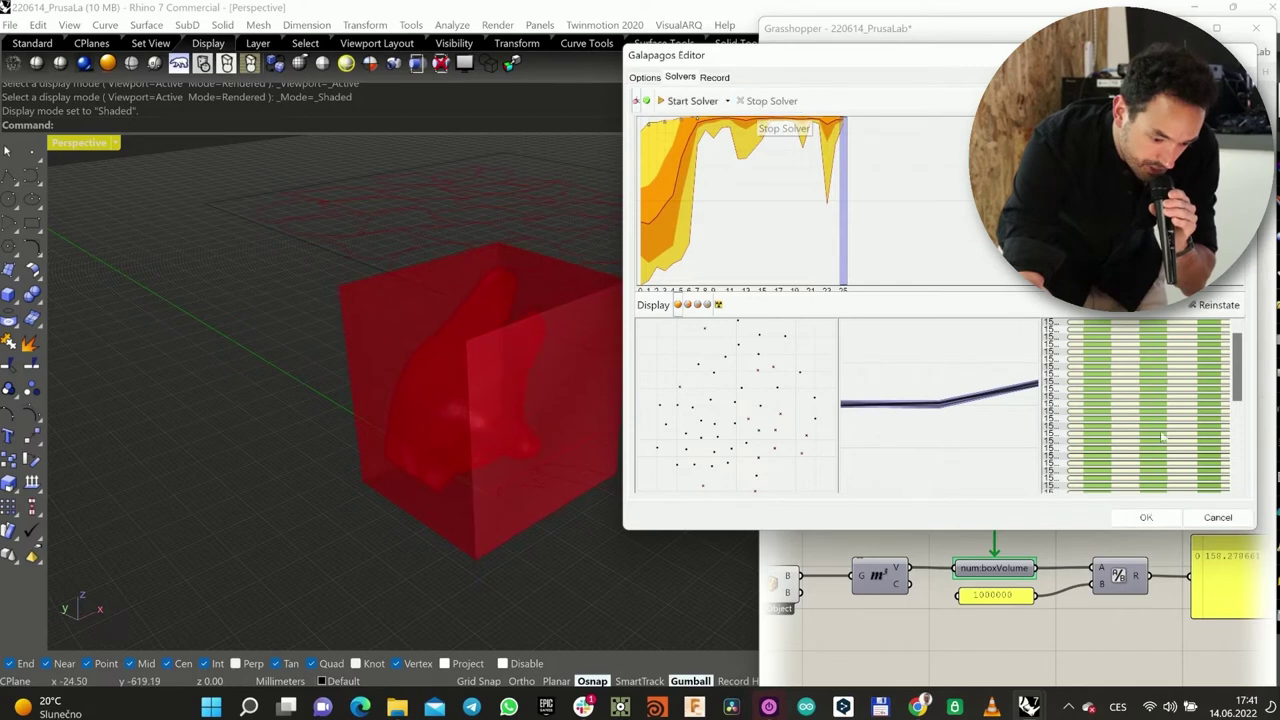
right_click_drag(1230, 585, 1082, 606)
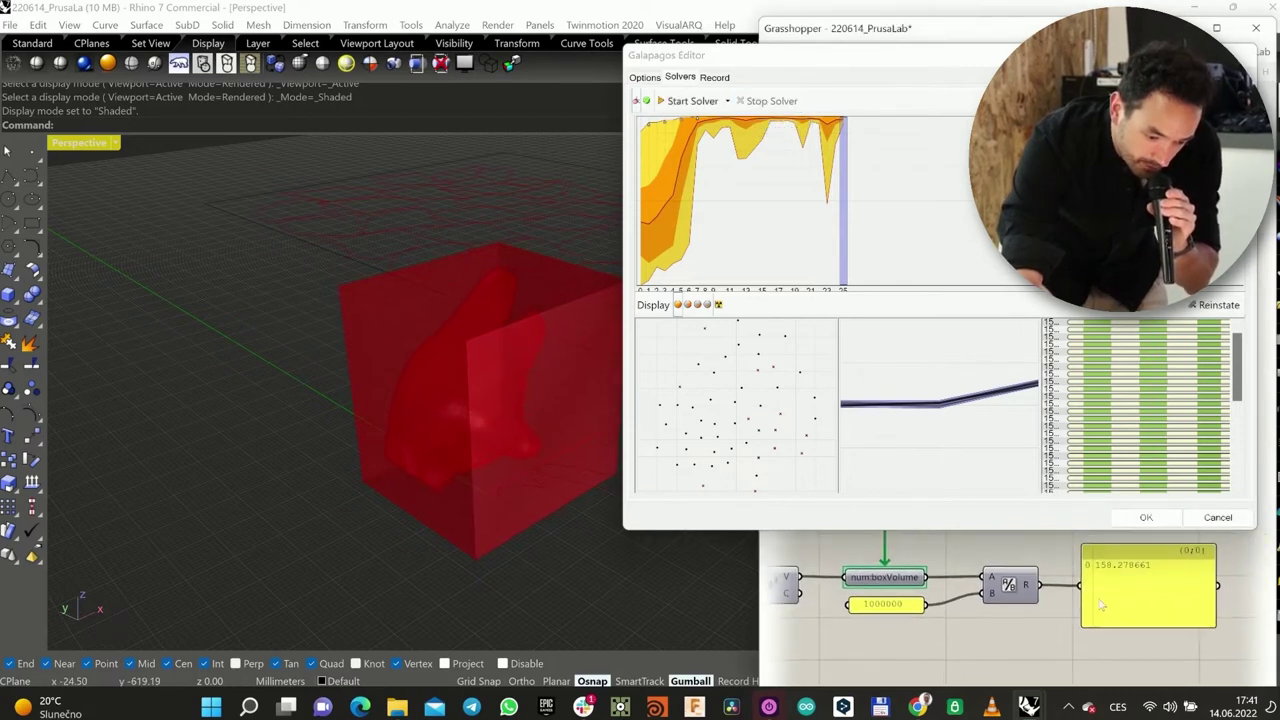
scroll(1075, 584, "down", 1)
right_click_drag(966, 566, 1125, 576)
Step: Widen the Galapagos options area and set the fitness goal to Minimize
left_click(645, 77)
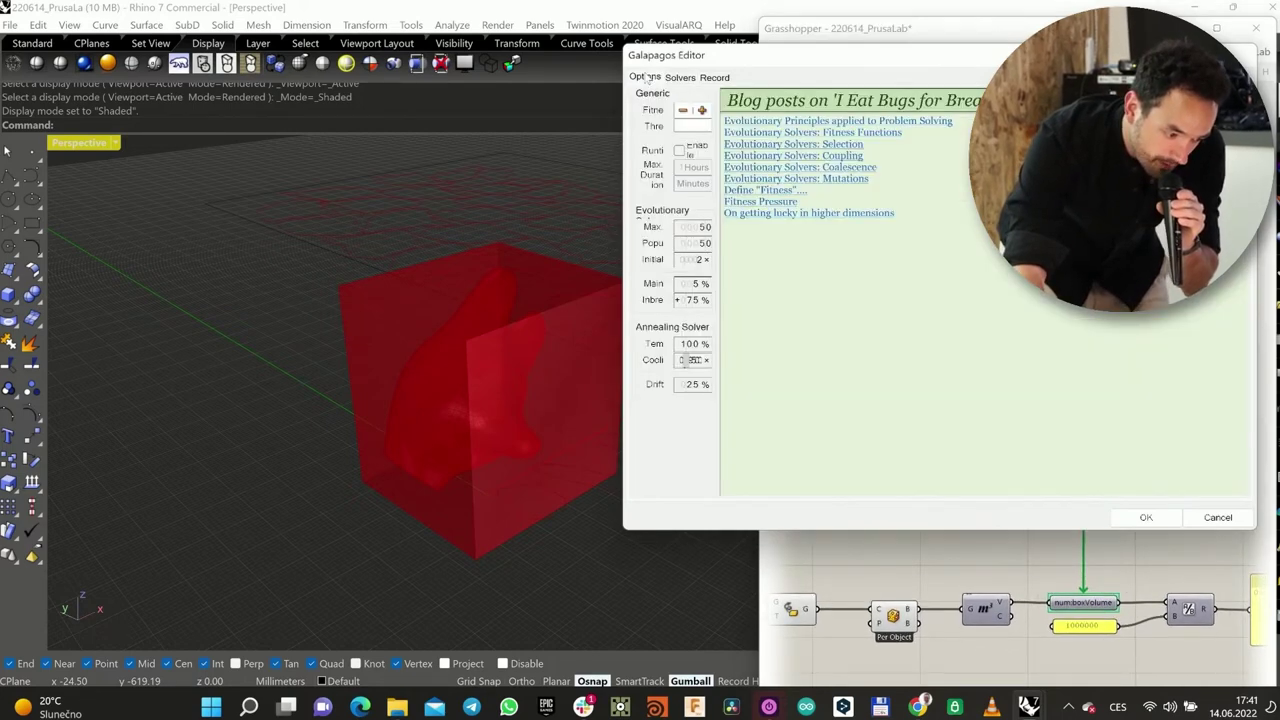
left_click_drag(717, 143, 898, 146)
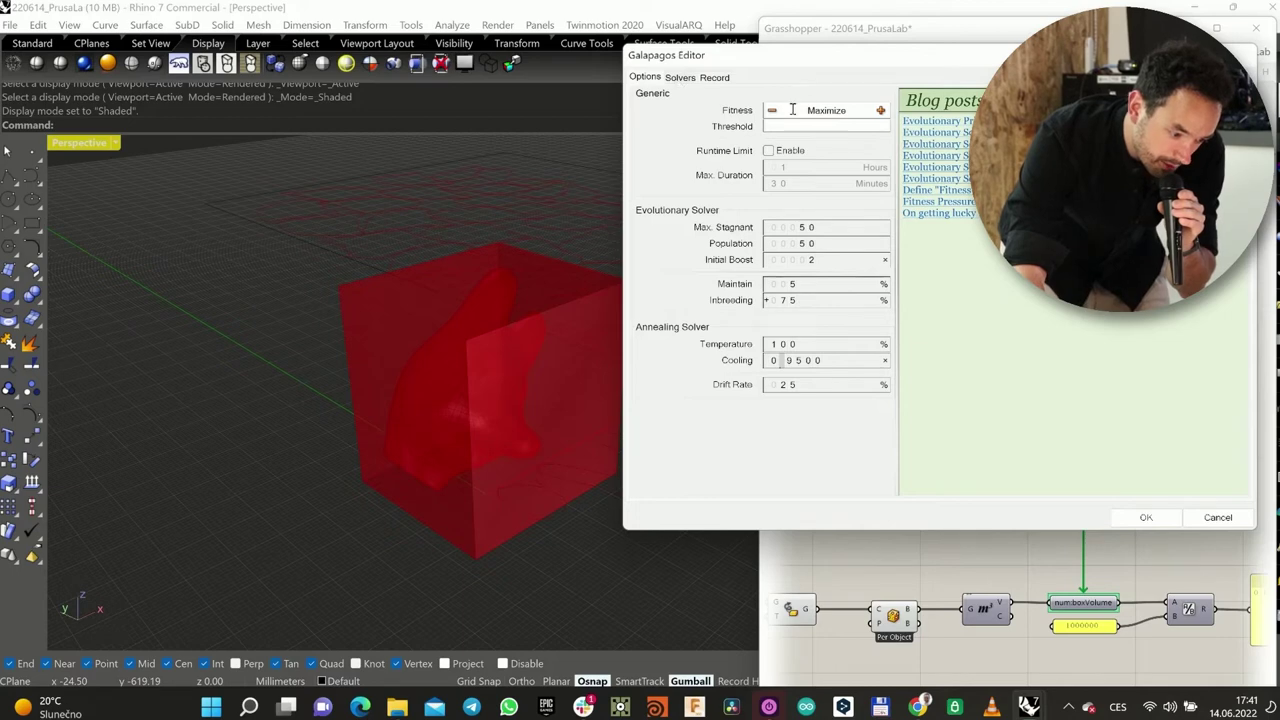
left_click(680, 80)
Step: Run the Galapagos solver again, stop it, check the box volume and the rotated head, and accept the result
left_click(688, 101)
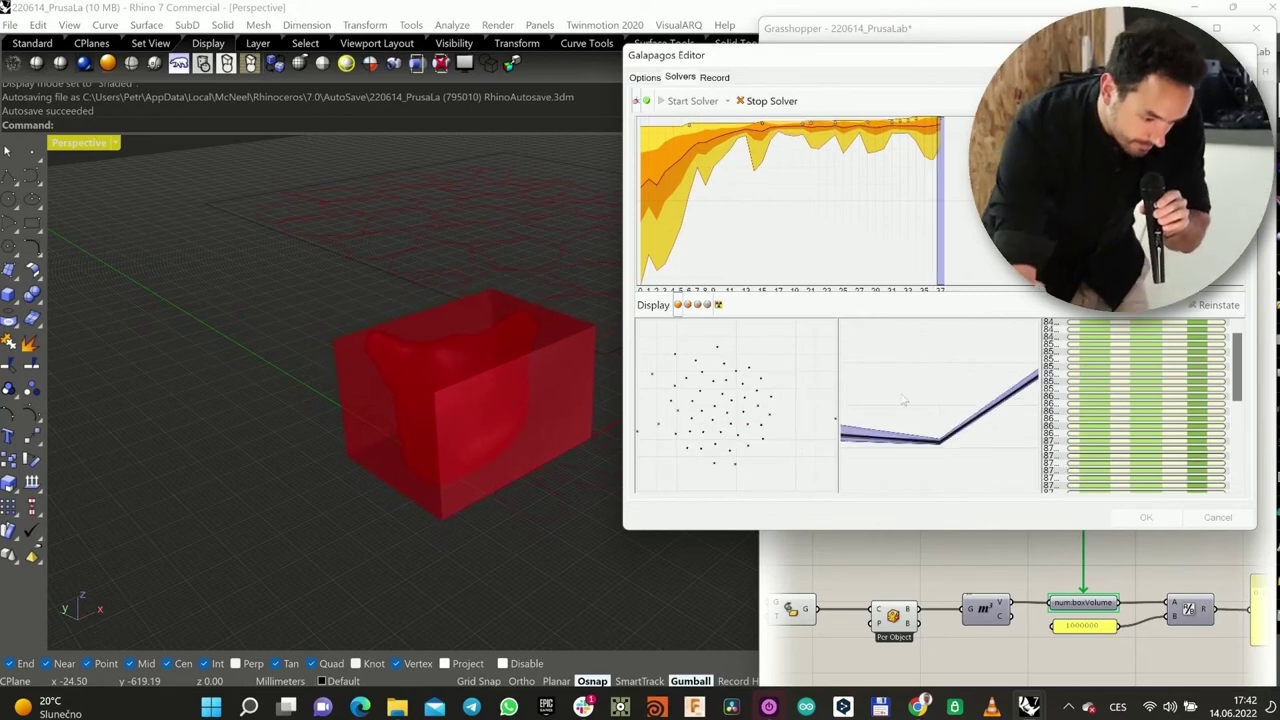
left_click(768, 101)
right_click_drag(1185, 616, 1082, 607)
scroll(1176, 628, "up", 3)
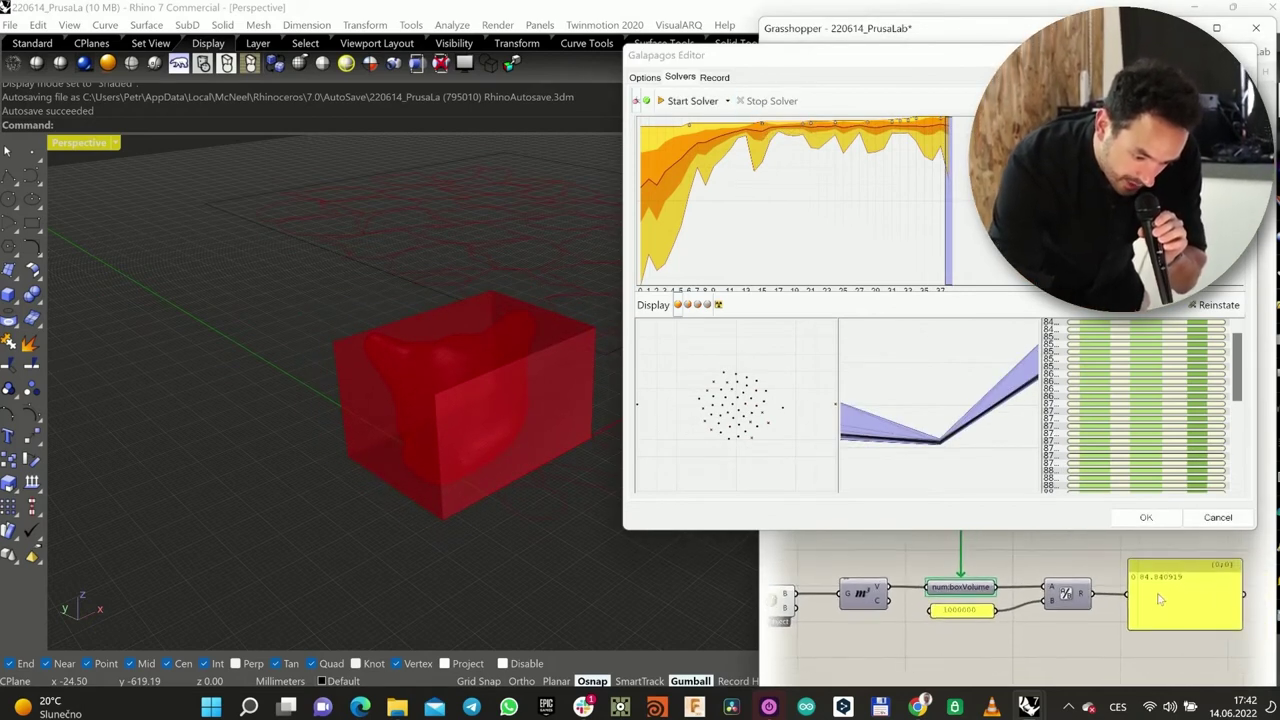
right_click_drag(1149, 582, 1144, 610)
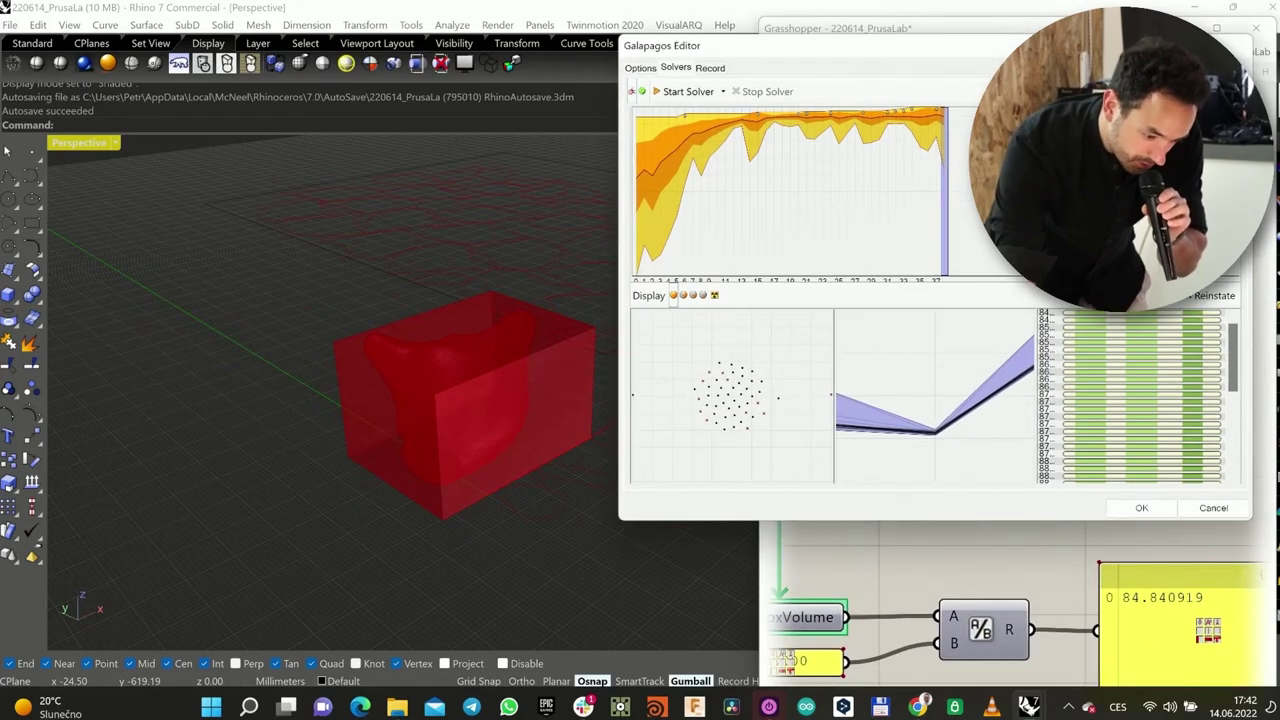
right_click_drag(431, 327, 482, 370)
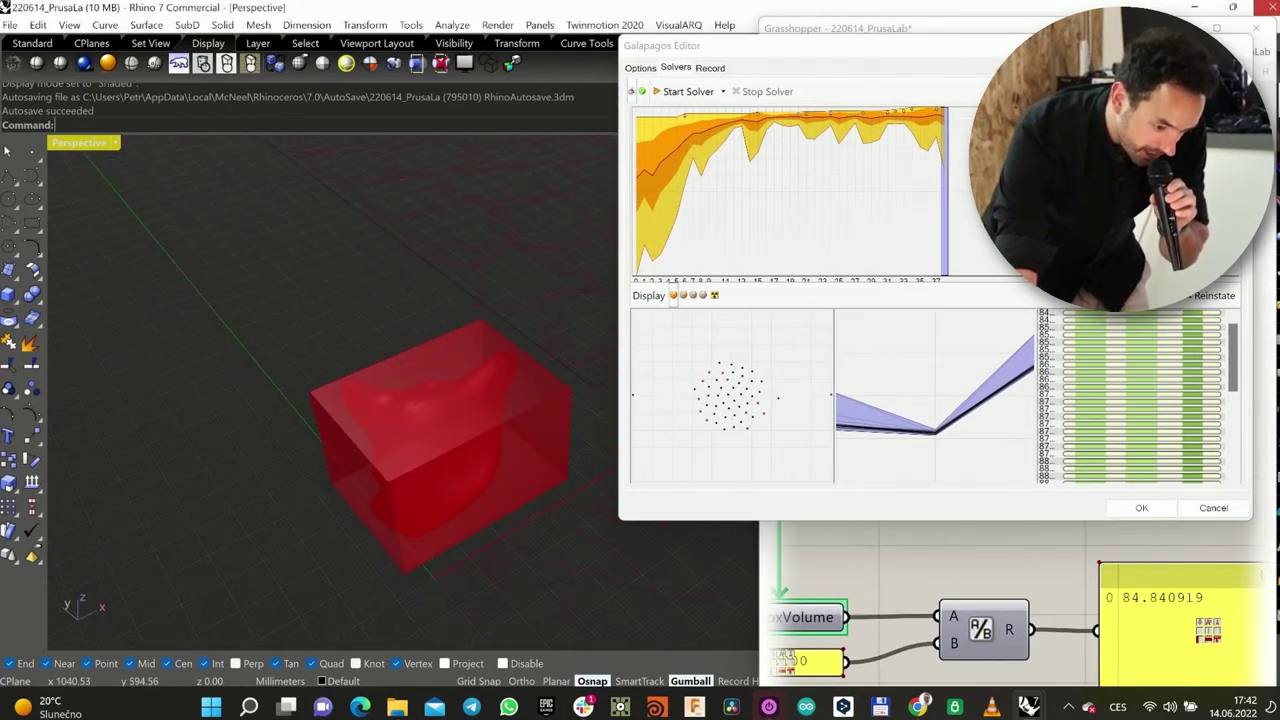
left_click(1141, 508)
Step: Examine the rotX, rotY and rotZ sliders that Galapagos drives as its genome
scroll(1060, 461, "down", 3)
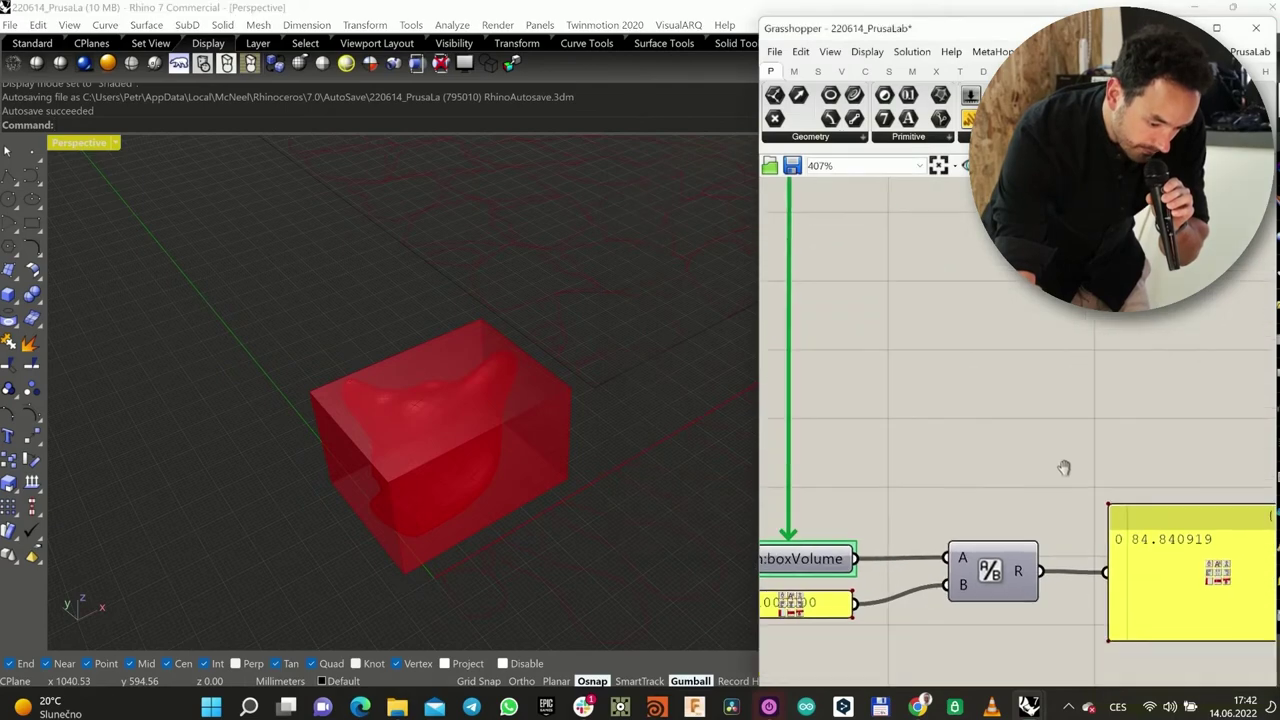
scroll(997, 408, "up", 5)
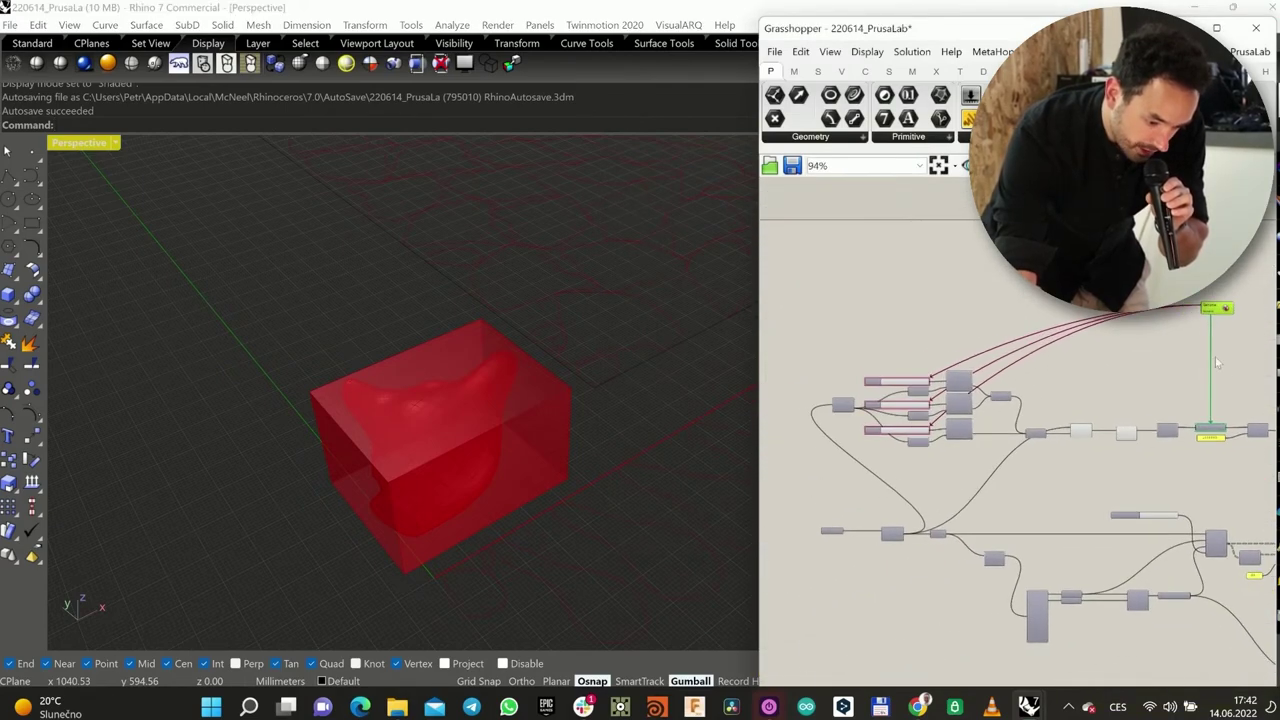
scroll(869, 406, "up", 4)
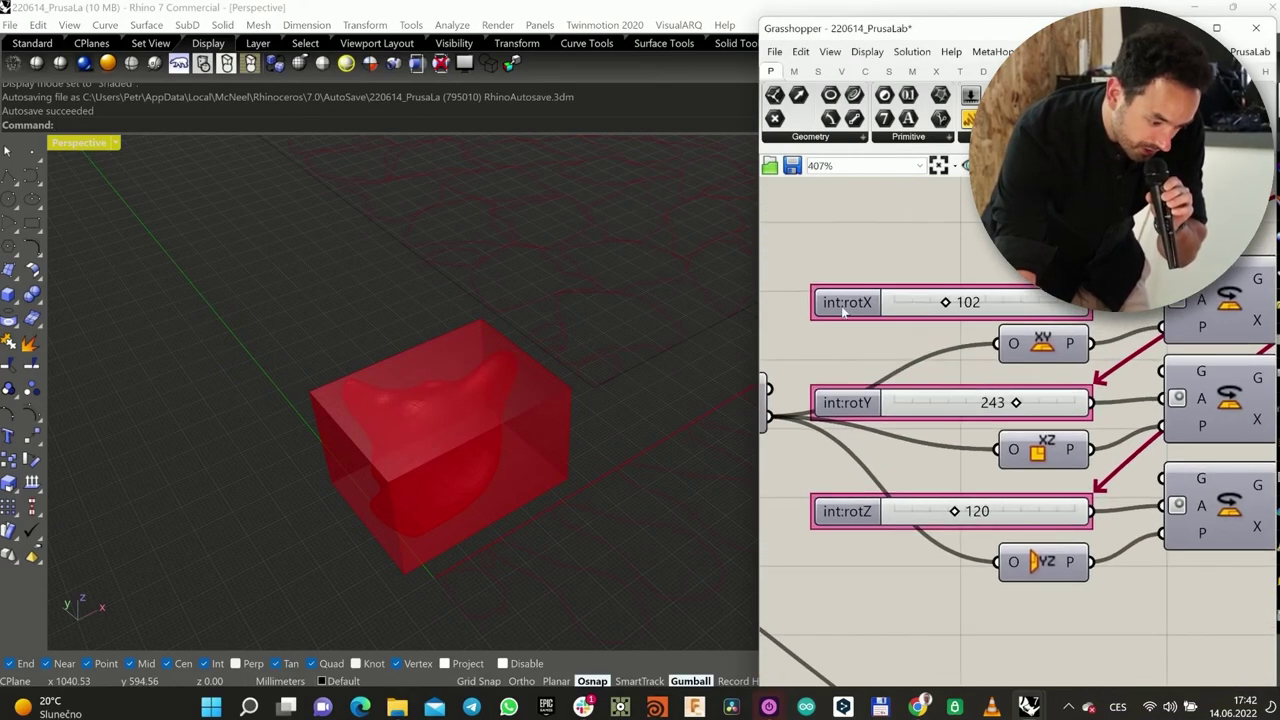
left_click(853, 408)
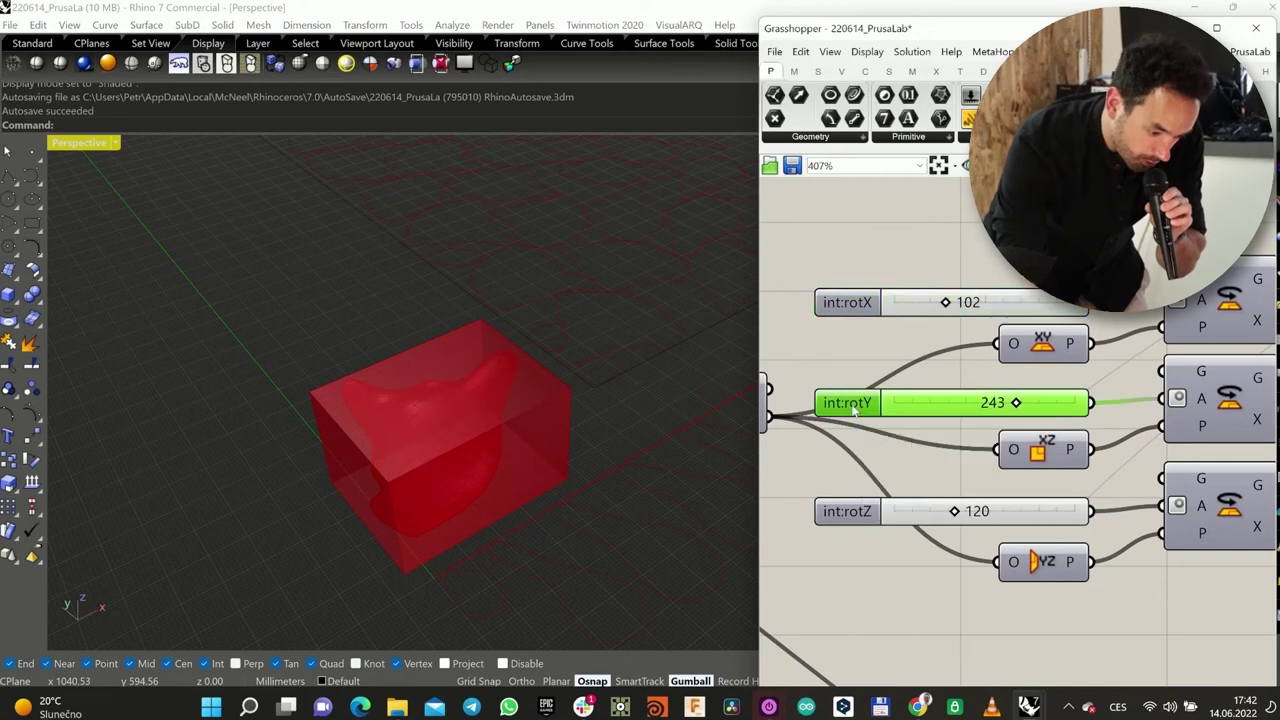
left_click(854, 521)
right_click_drag(868, 558, 848, 554)
left_click(857, 542)
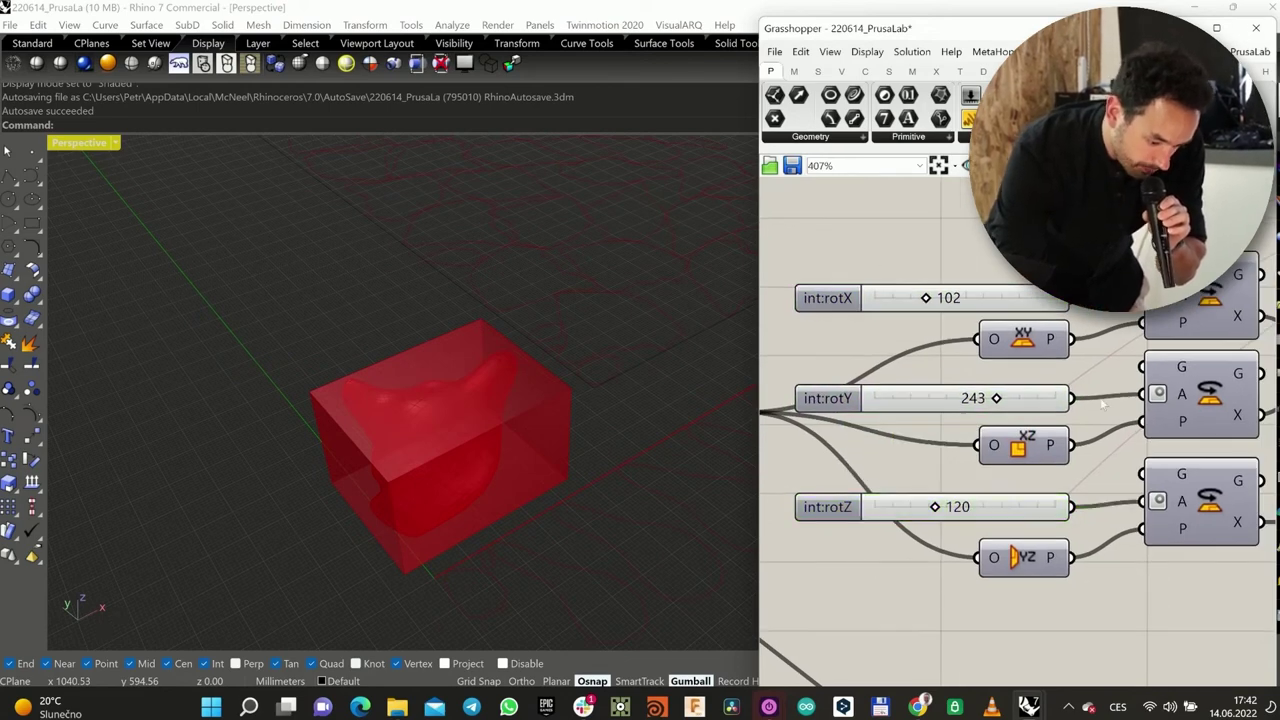
Step: Examine the boxed rabbit head in the perspective view and the overall layout of the whole Grasshopper definition
right_click_drag(503, 503, 493, 410)
scroll(499, 427, "down", 7)
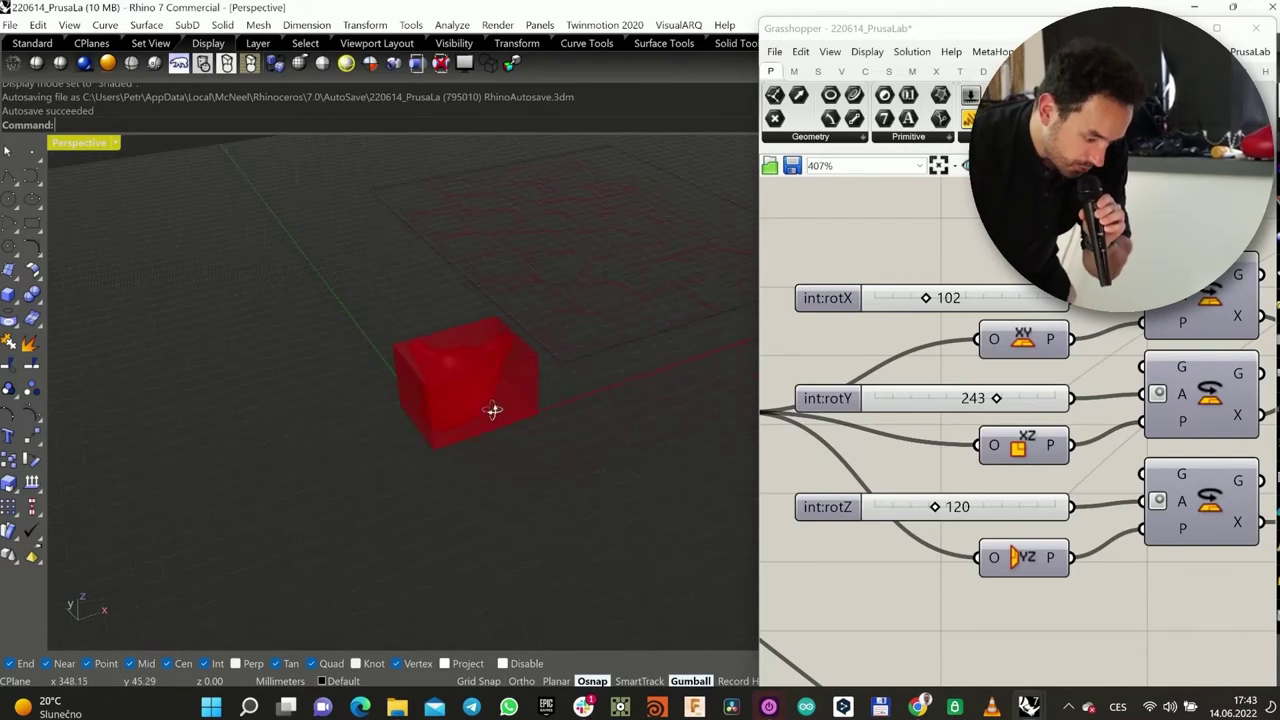
scroll(1151, 407, "down", 10)
right_click_drag(1151, 407, 1081, 364)
left_click_drag(809, 226, 1236, 510)
left_click(1113, 314)
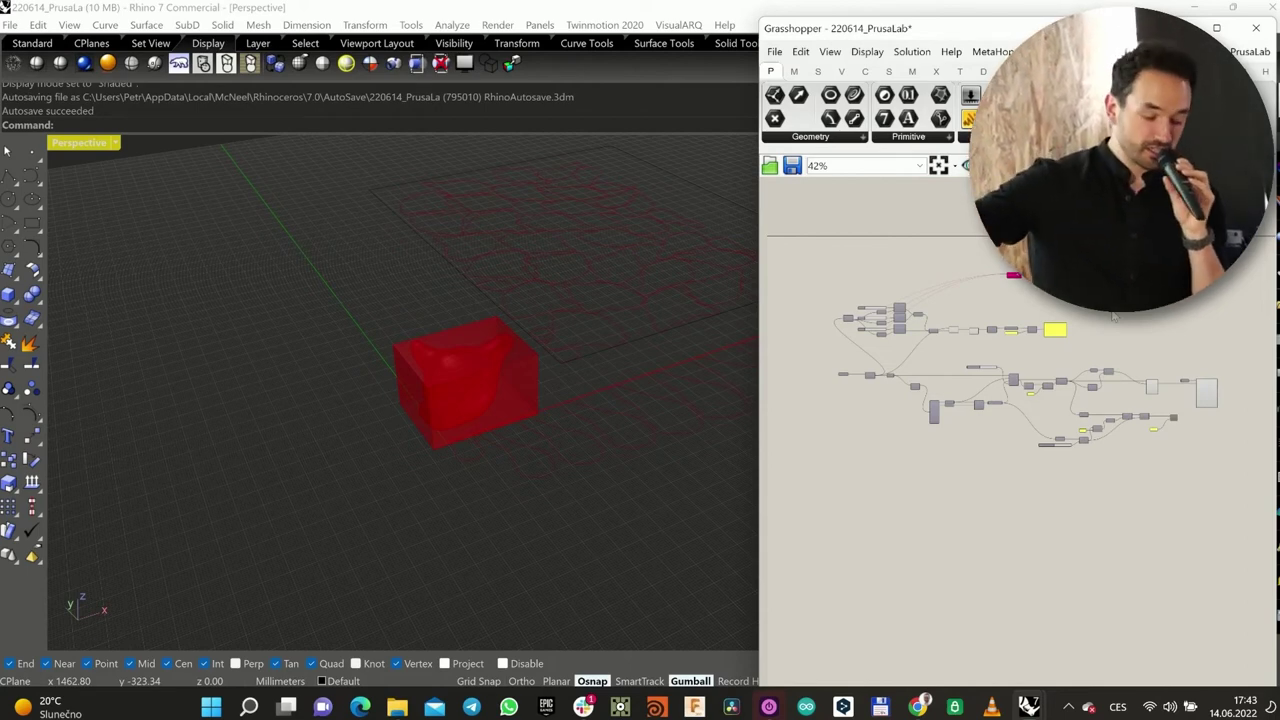
right_click_drag(1092, 385, 1062, 385)
scroll(1062, 386, "down", 10)
right_click_drag(1149, 429, 960, 380)
right_click_drag(1012, 423, 1003, 389)
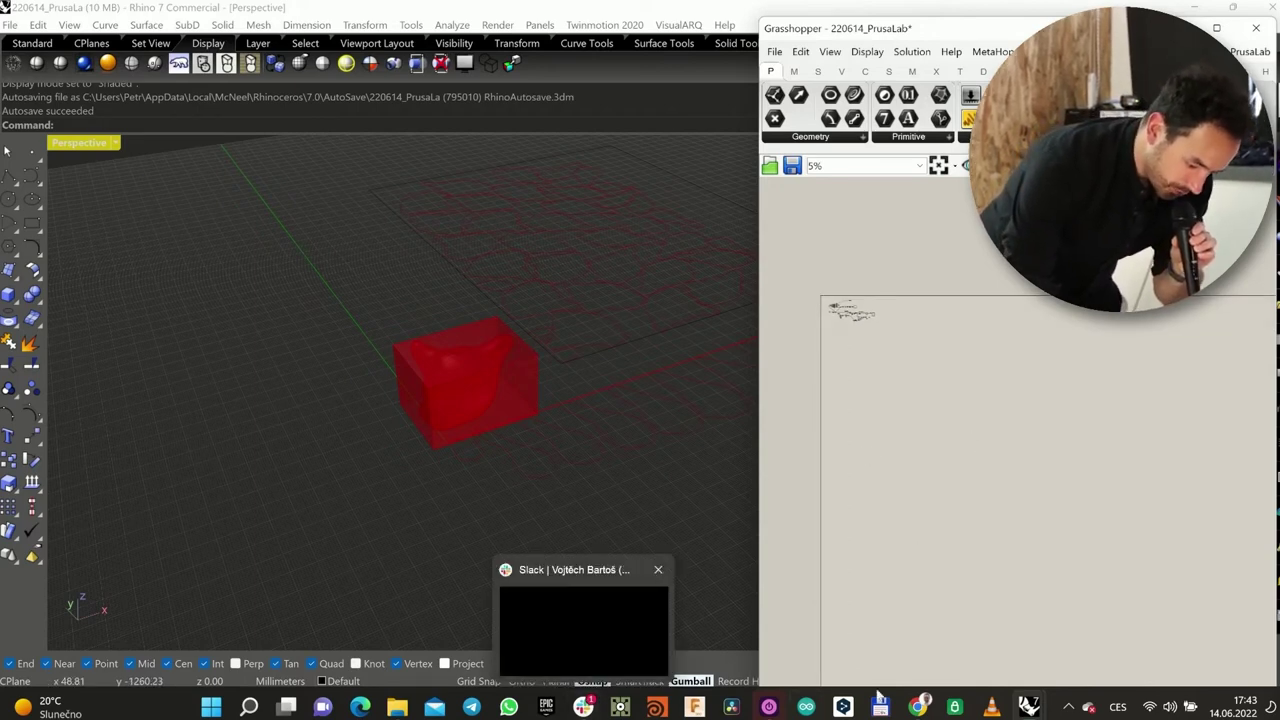
Step: Switch to the Computational Design presentation in Google Slides and present it full screen, advancing to the Reflexe & Fluidum slide
key("alt+Tab")
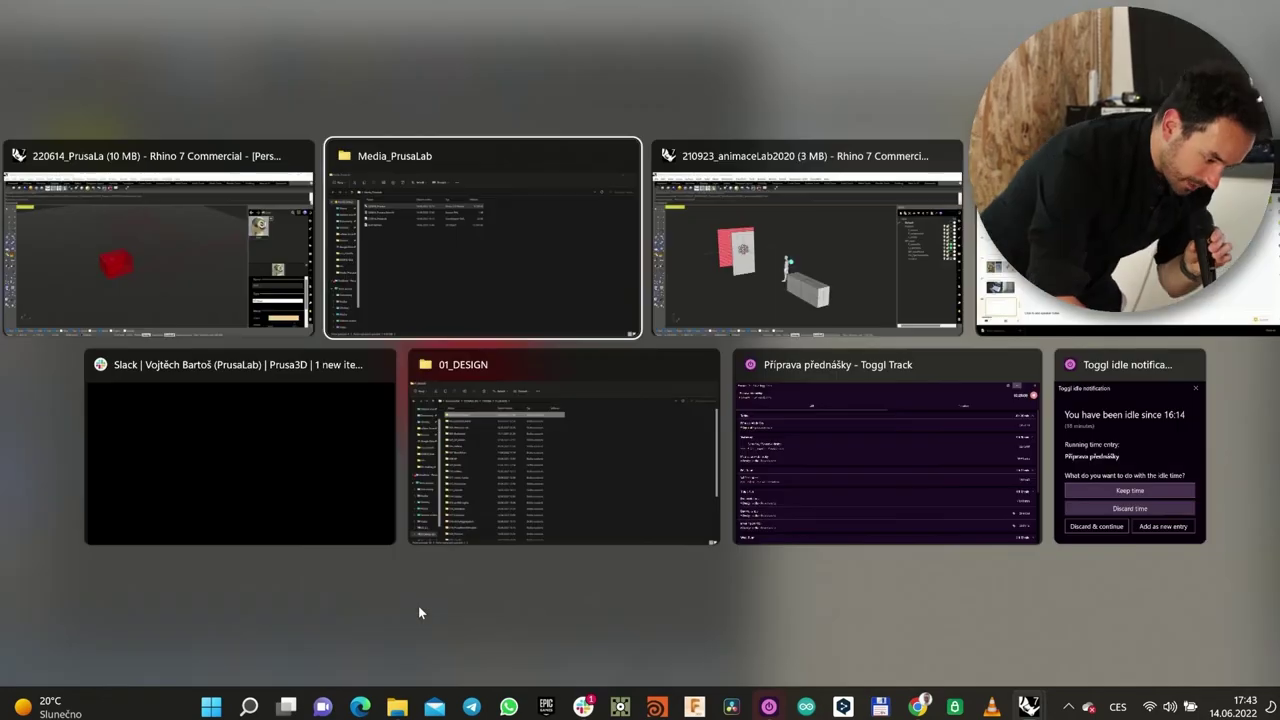
key("alt+Tab")
key("alt+Tab")
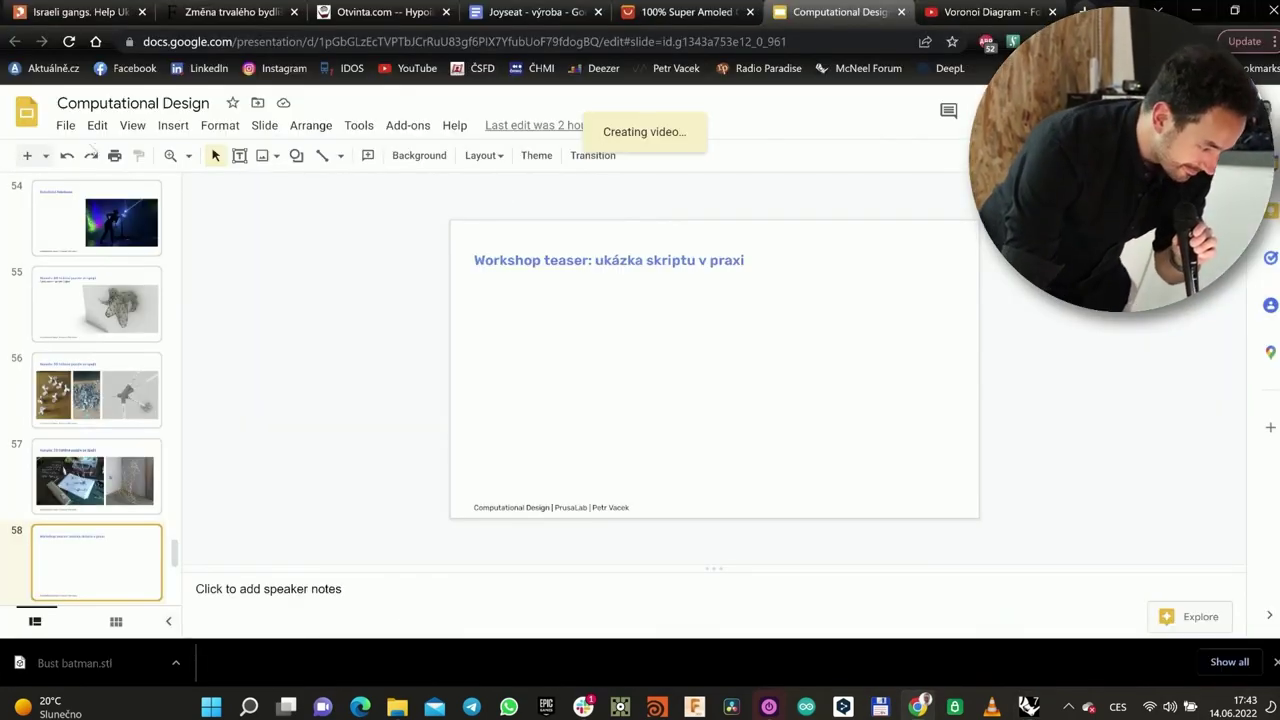
left_click(133, 127)
left_click(183, 162)
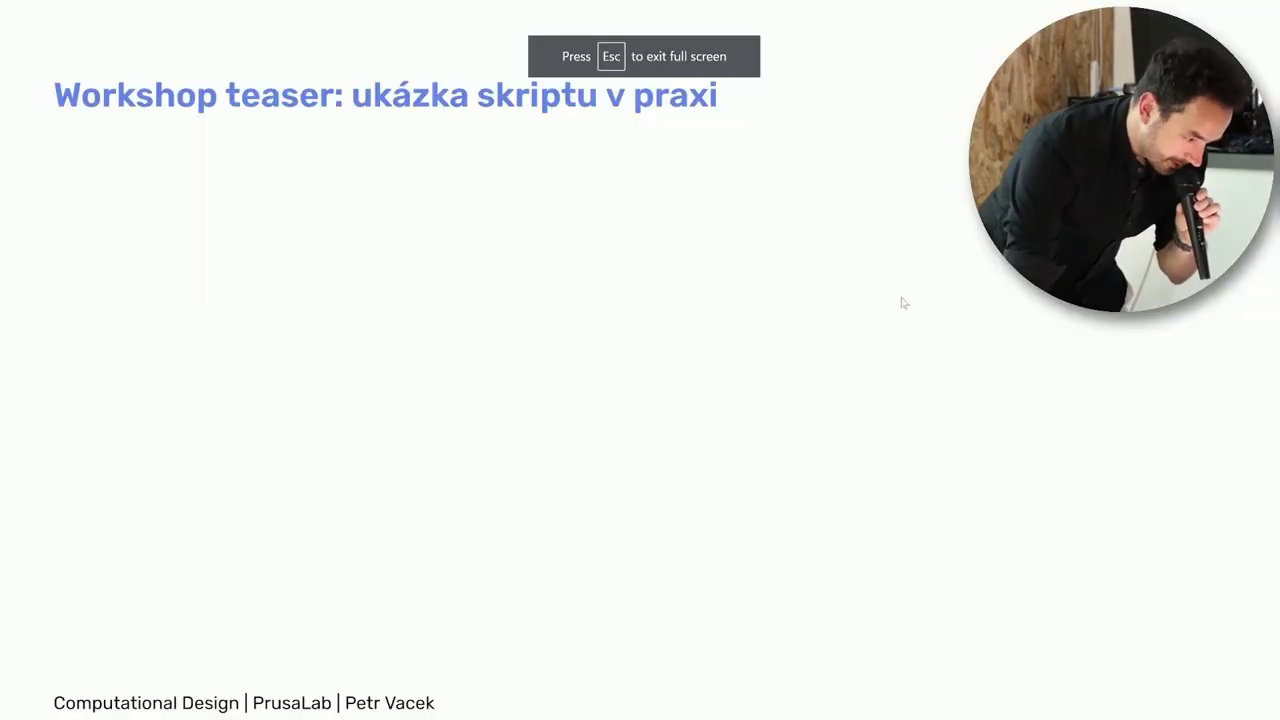
key("Right")
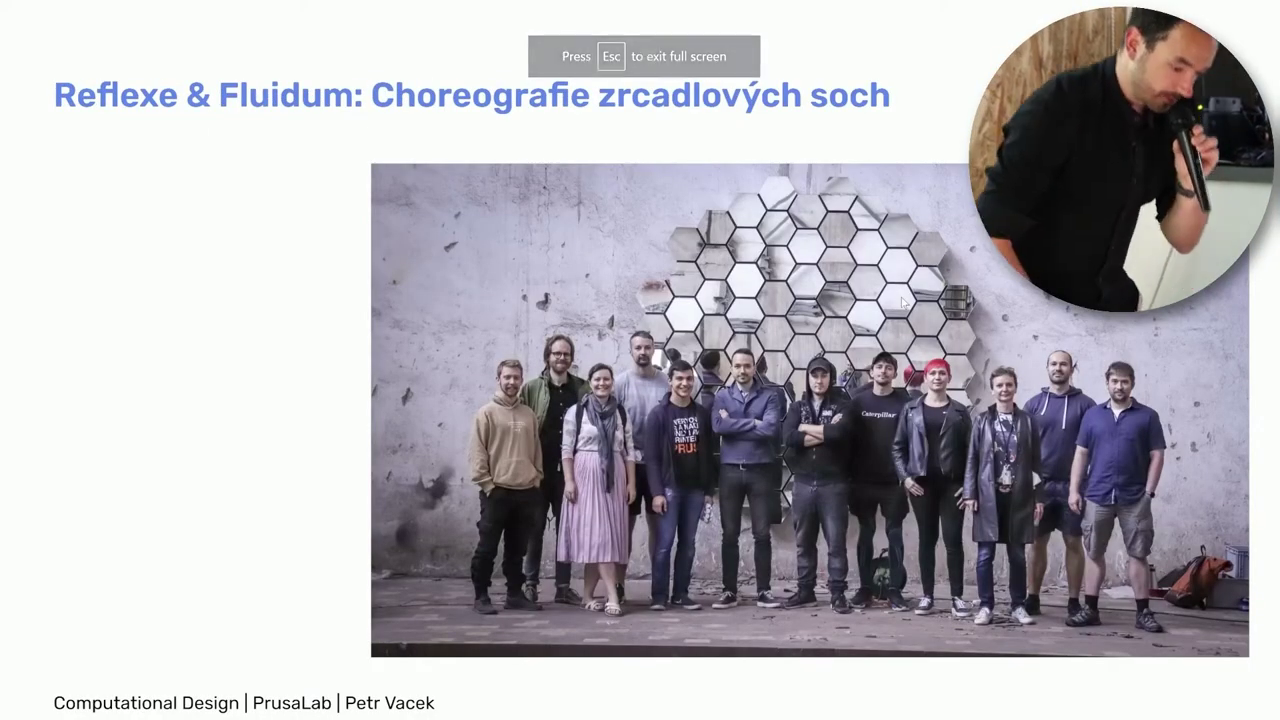